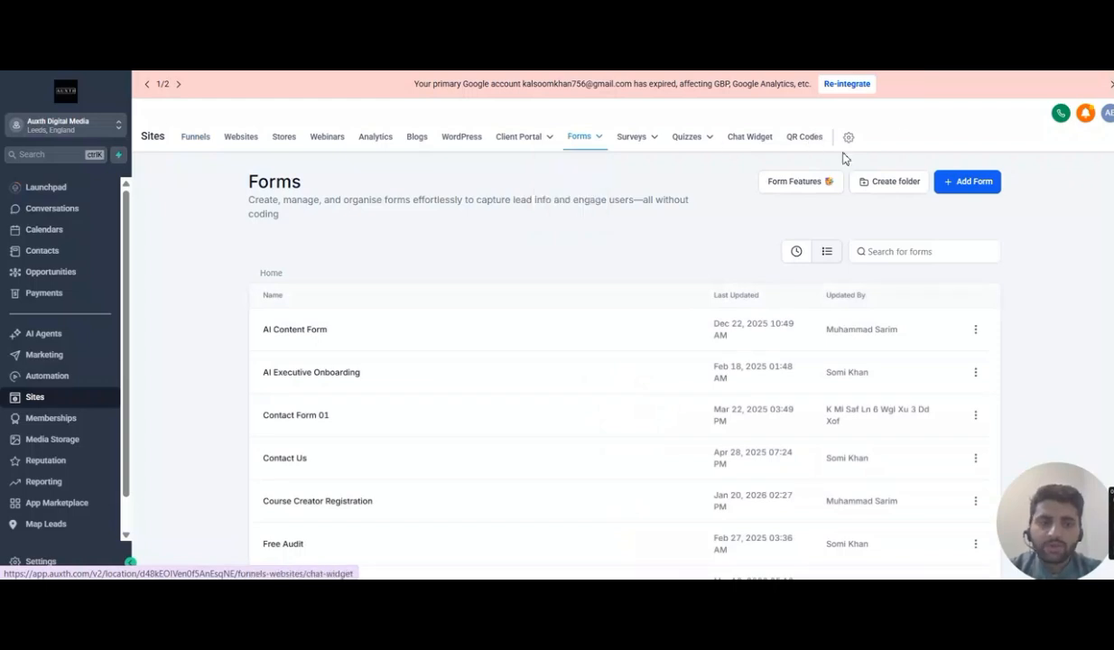
- Create a new form starting from scratch
left_click(955, 182)
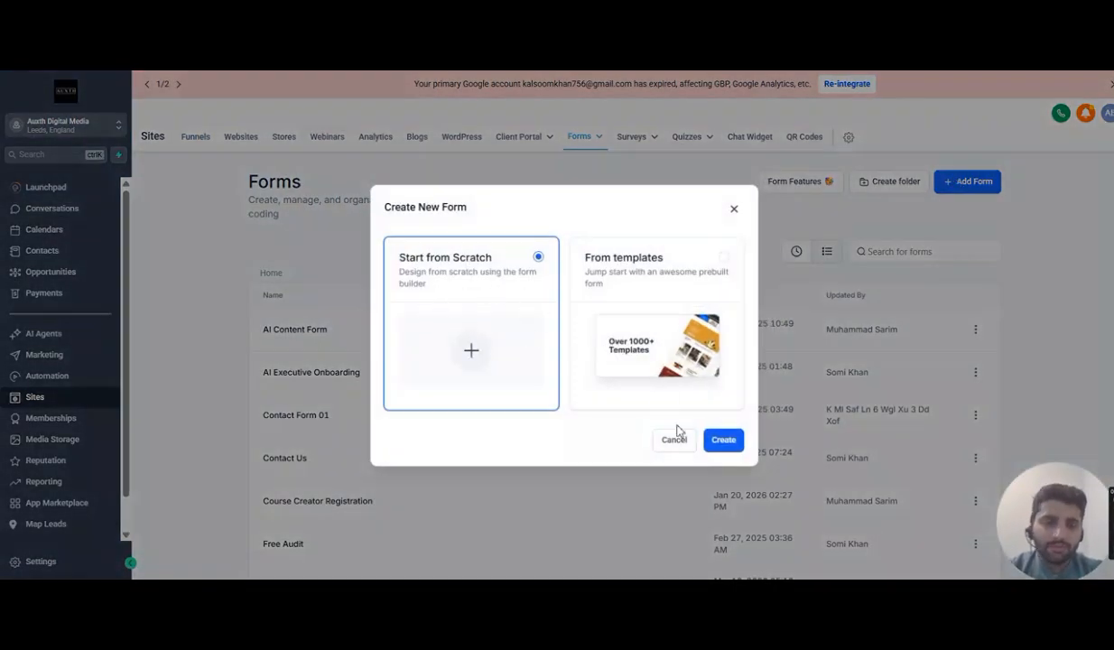
left_click(721, 442)
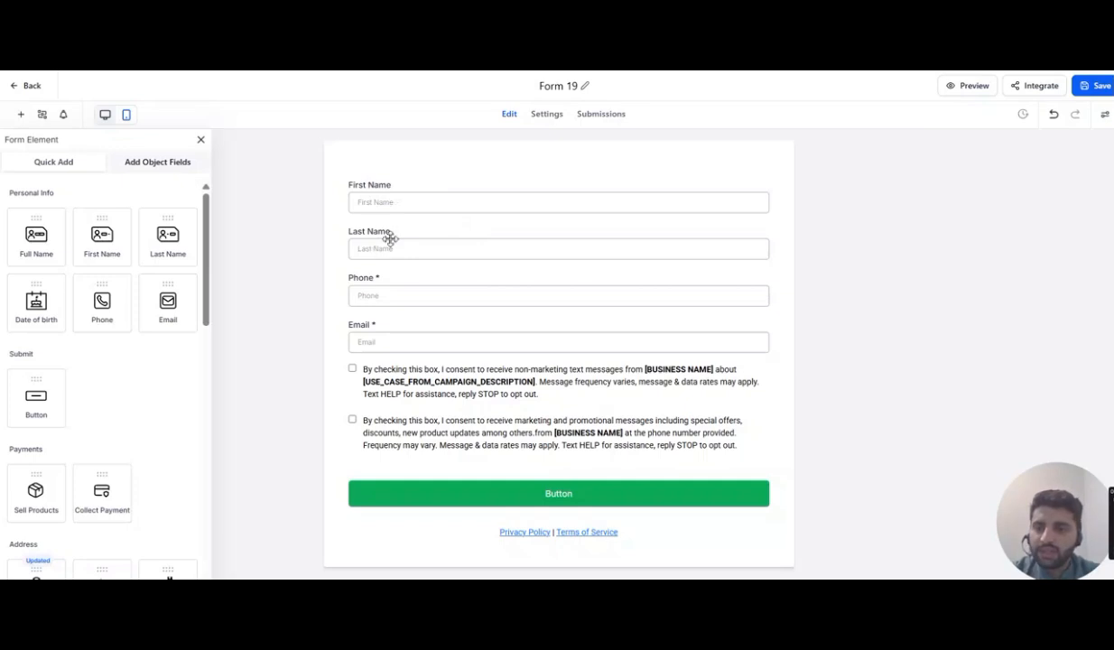
- Delete the First Name and Last Name fields from the form
left_click(400, 191)
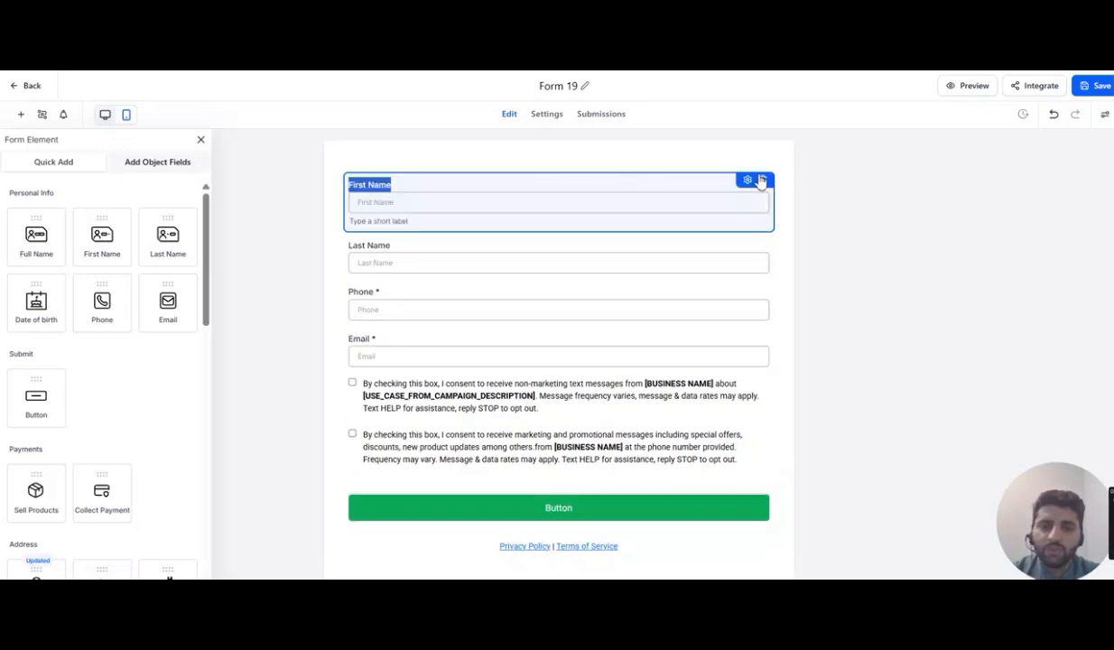
left_click(763, 184)
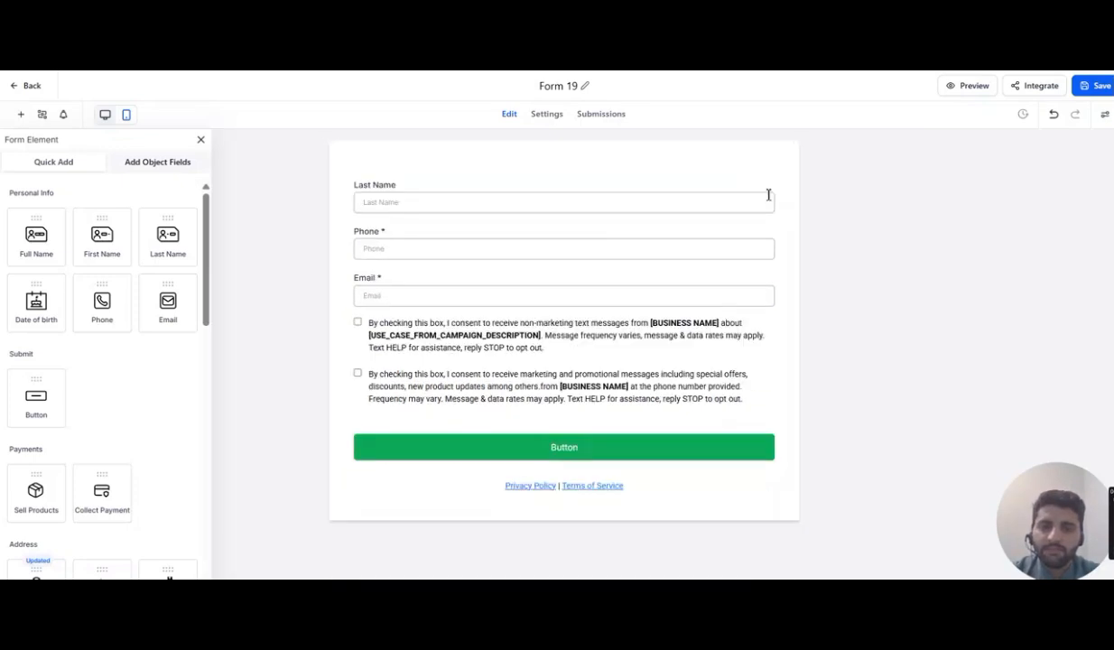
left_click(760, 201)
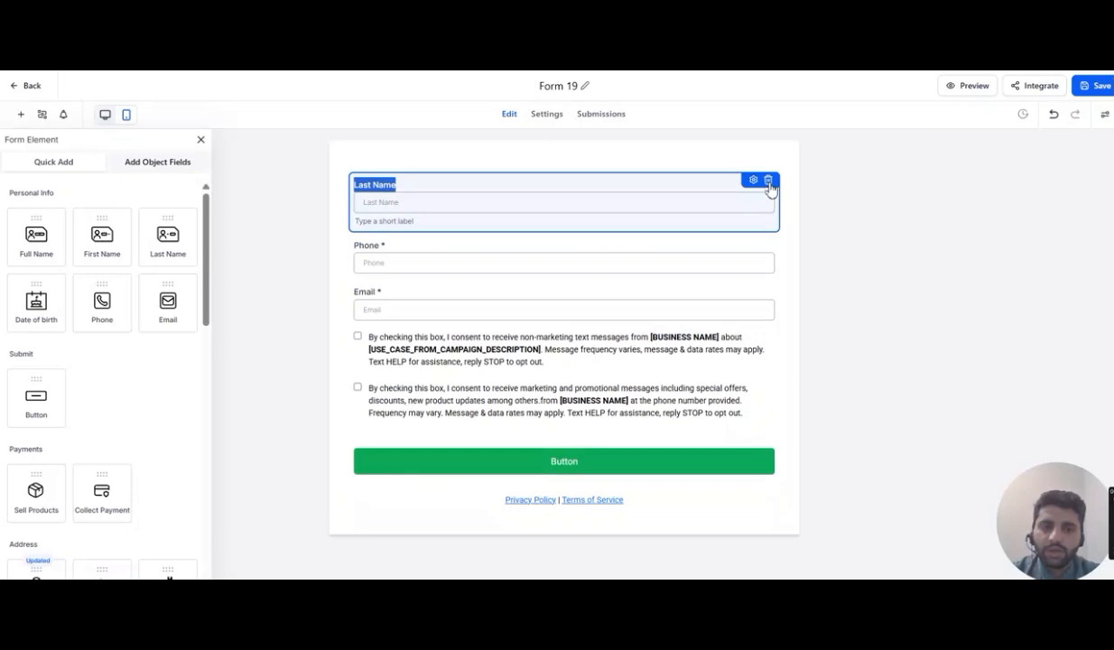
left_click(769, 181)
- Add a Full Name field at the top of the form
left_click_drag(56, 239, 428, 218)
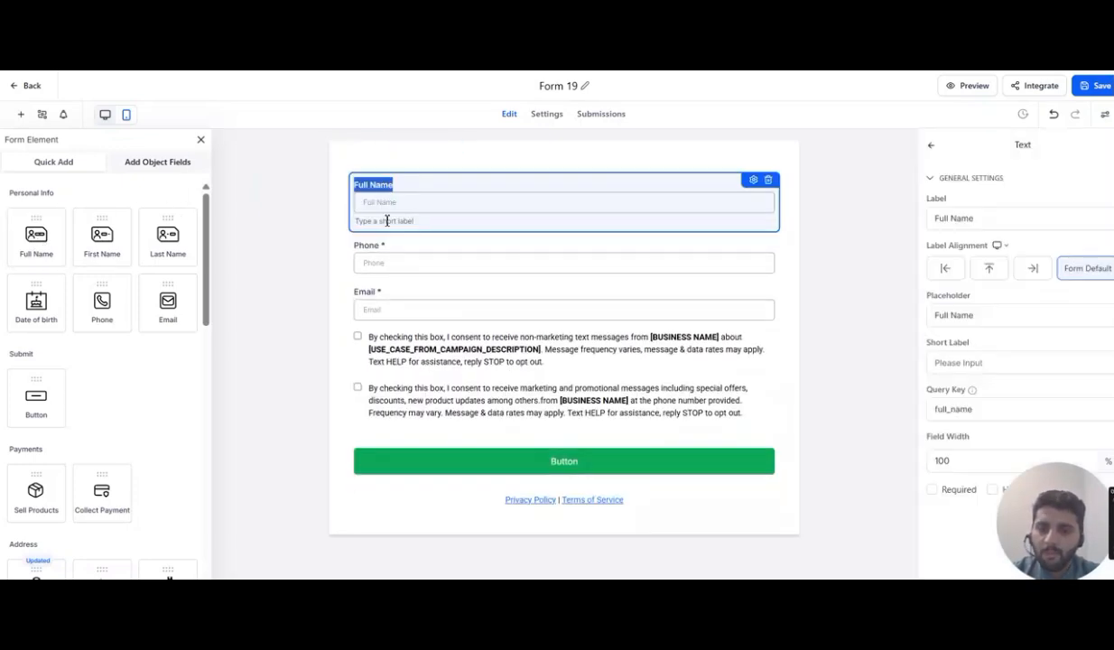
left_click(815, 182)
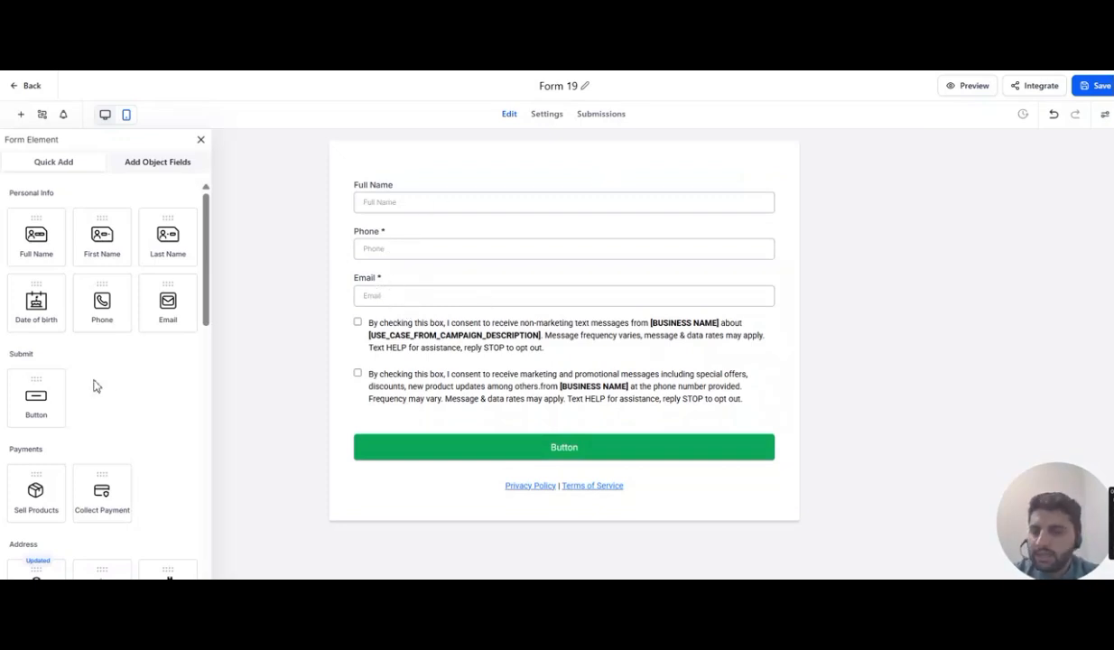
- Add a Multi Dropdown field below Email and label it 'What type of Business:'
scroll(95, 387, "down", 5)
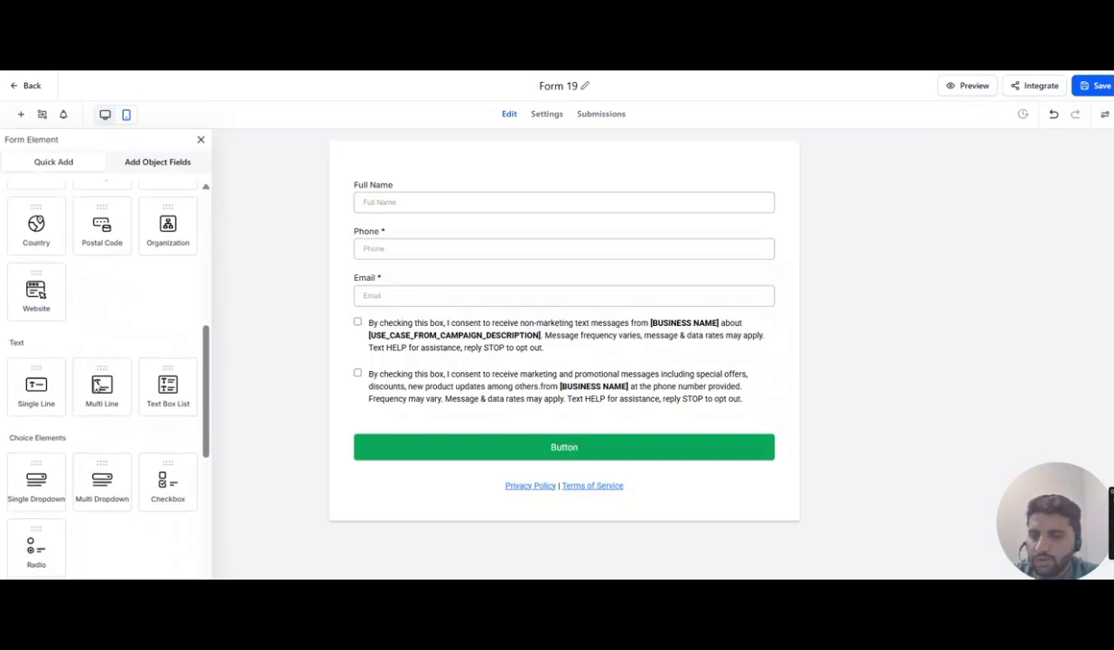
scroll(95, 387, "down", 1)
left_click_drag(102, 417, 352, 327)
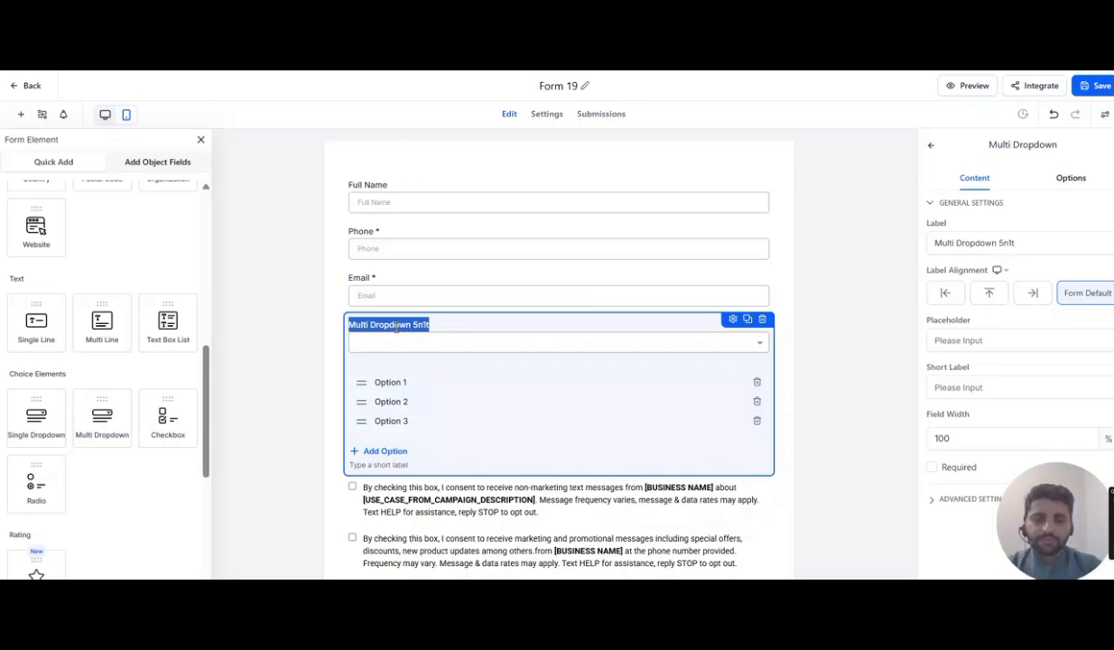
key("BackSpace")
type("W")
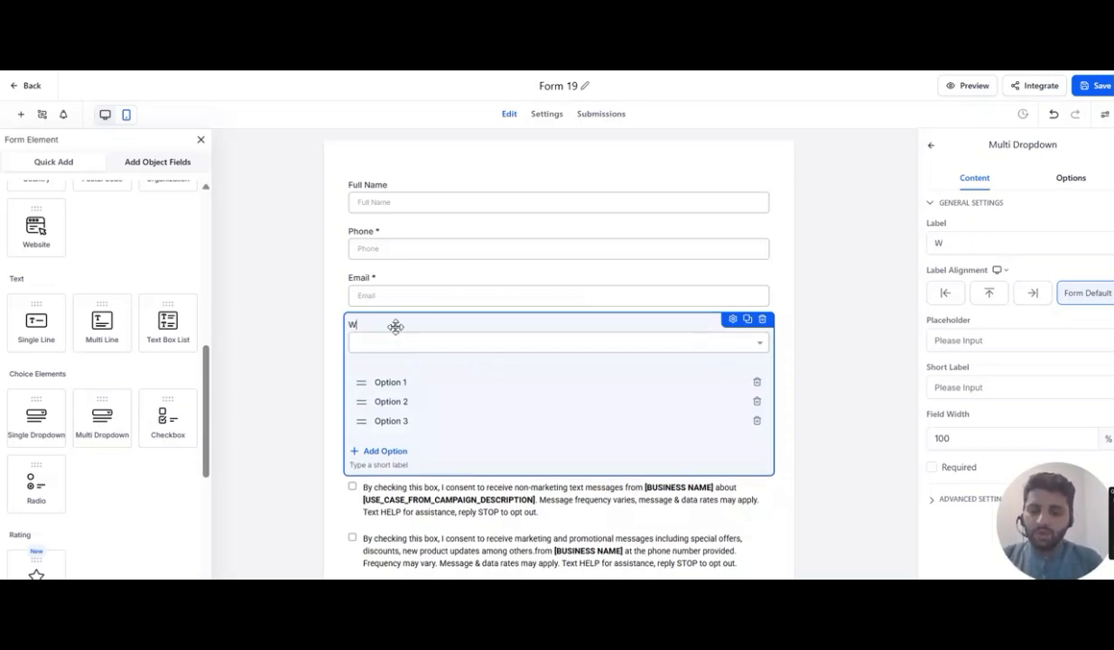
type("hat type of")
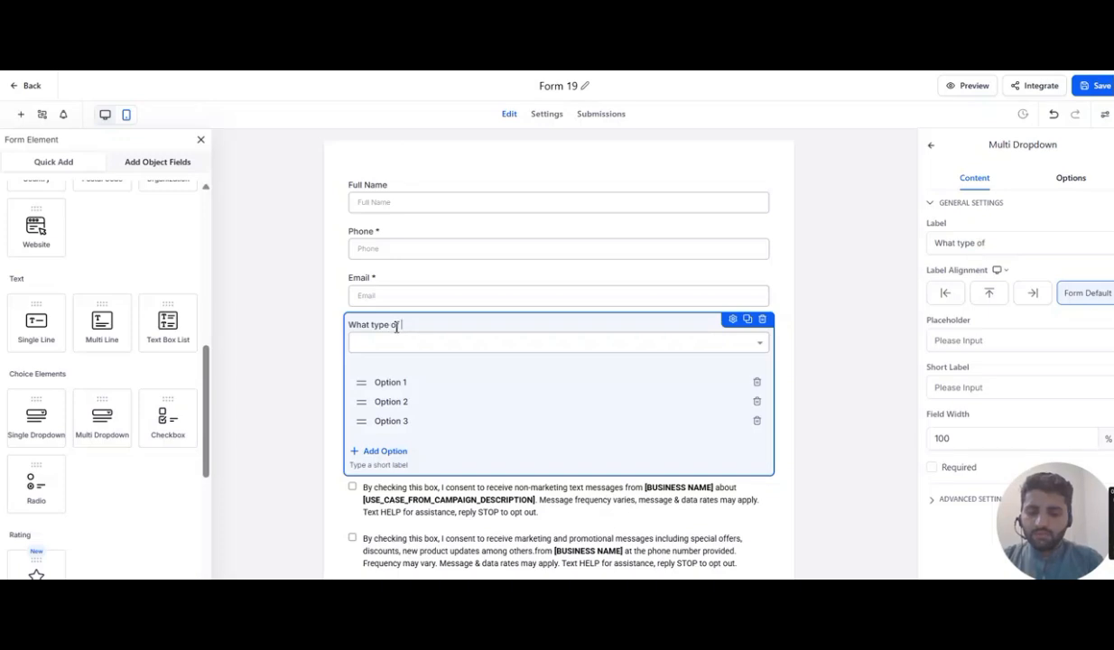
type(" Business:")
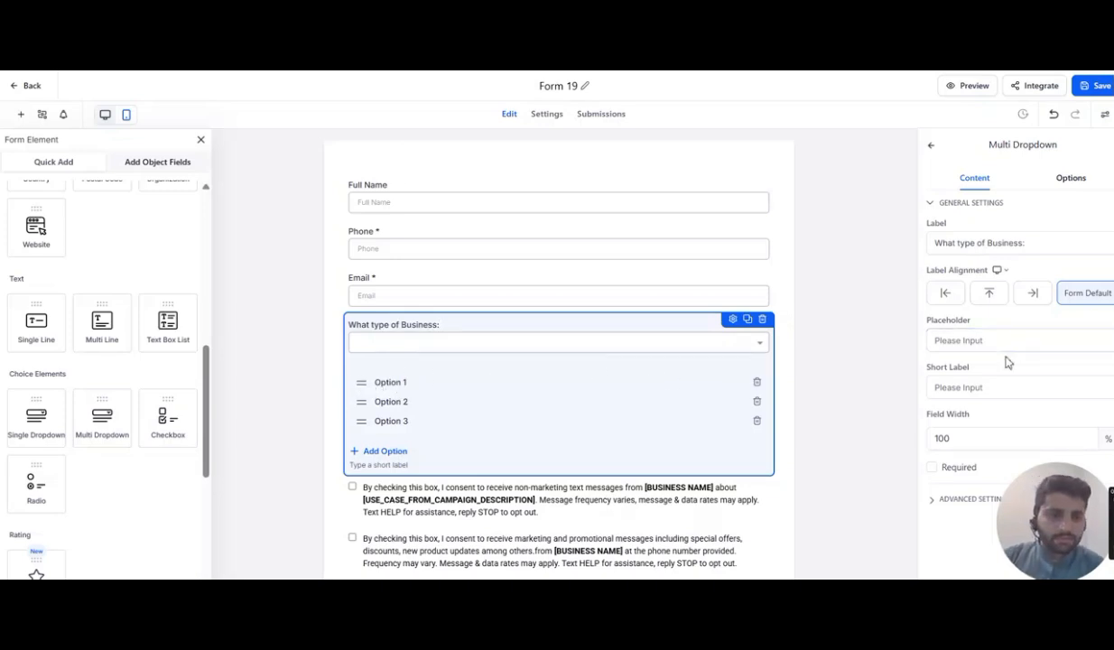
- Rename the dropdown's first option to 'Software Houses'
left_click(1071, 181)
left_click(1012, 237)
key("BackSpace")
key("BackSpace")
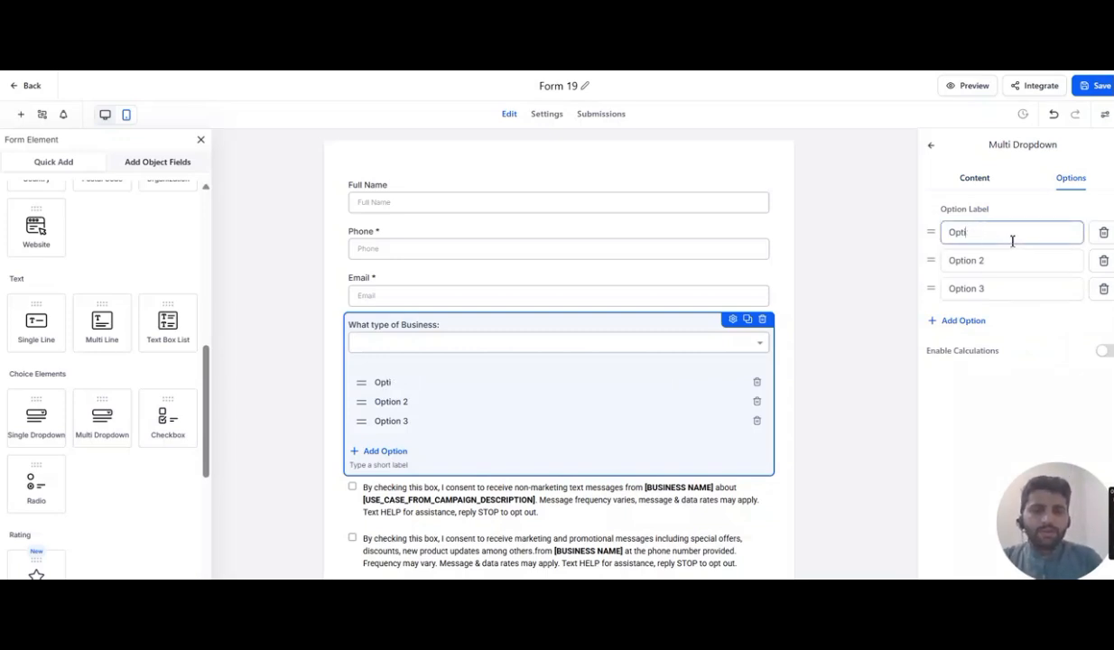
key("BackSpace")
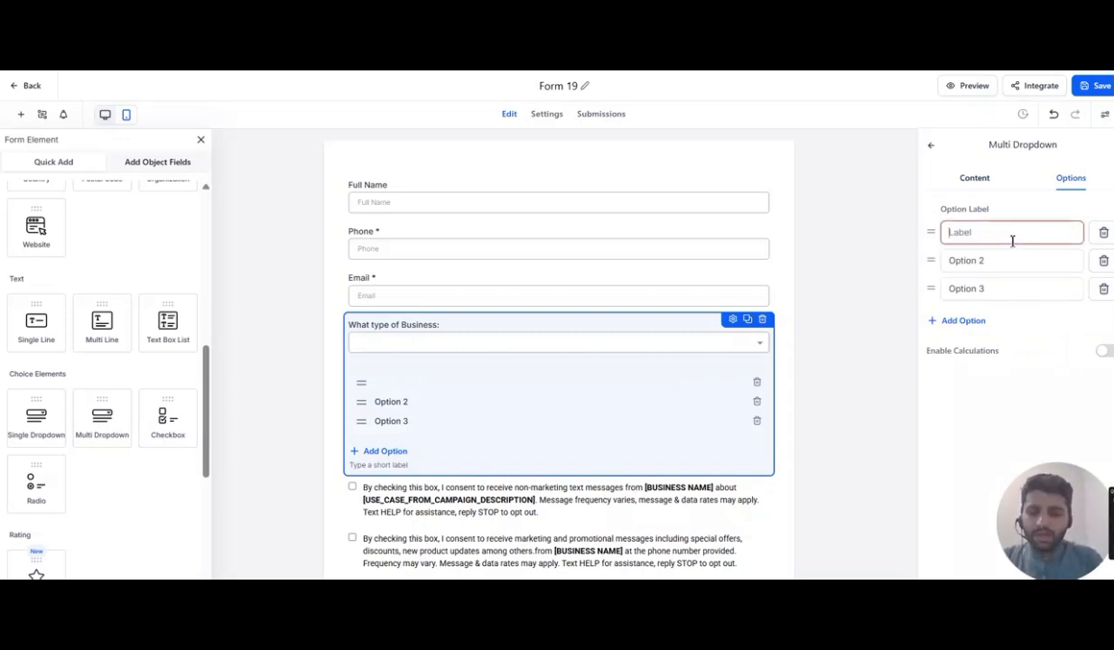
type("Software Houses")
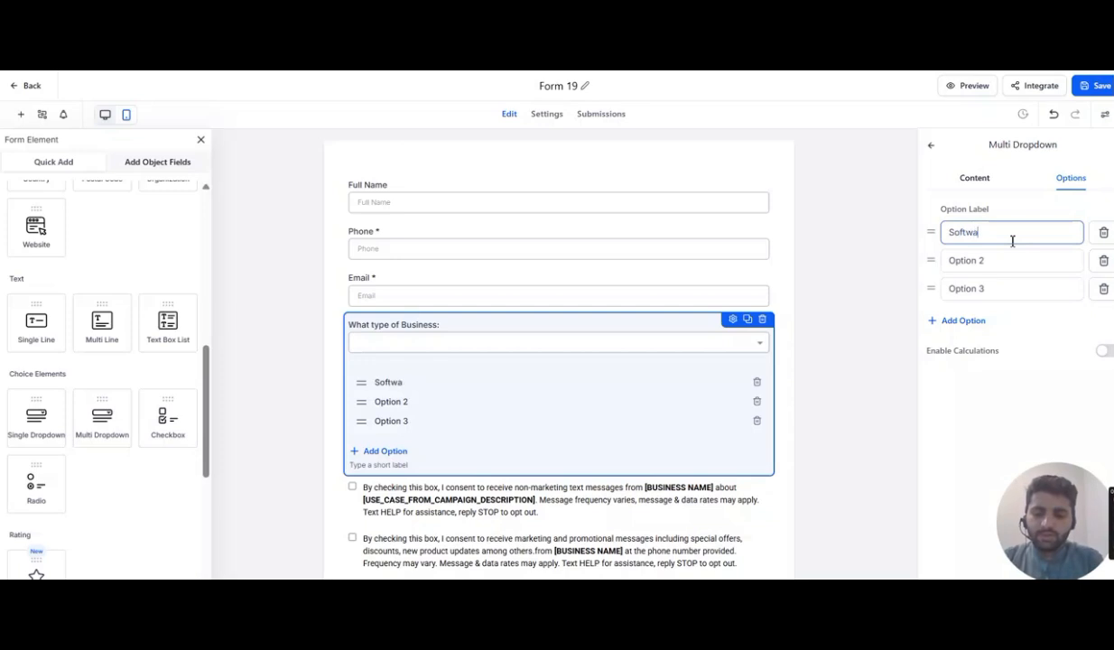
- Rename the dropdown's second option to 'Rent a Car'
left_click(995, 262)
key("BackSpace")
key("BackSpace")
key("BackSpace")
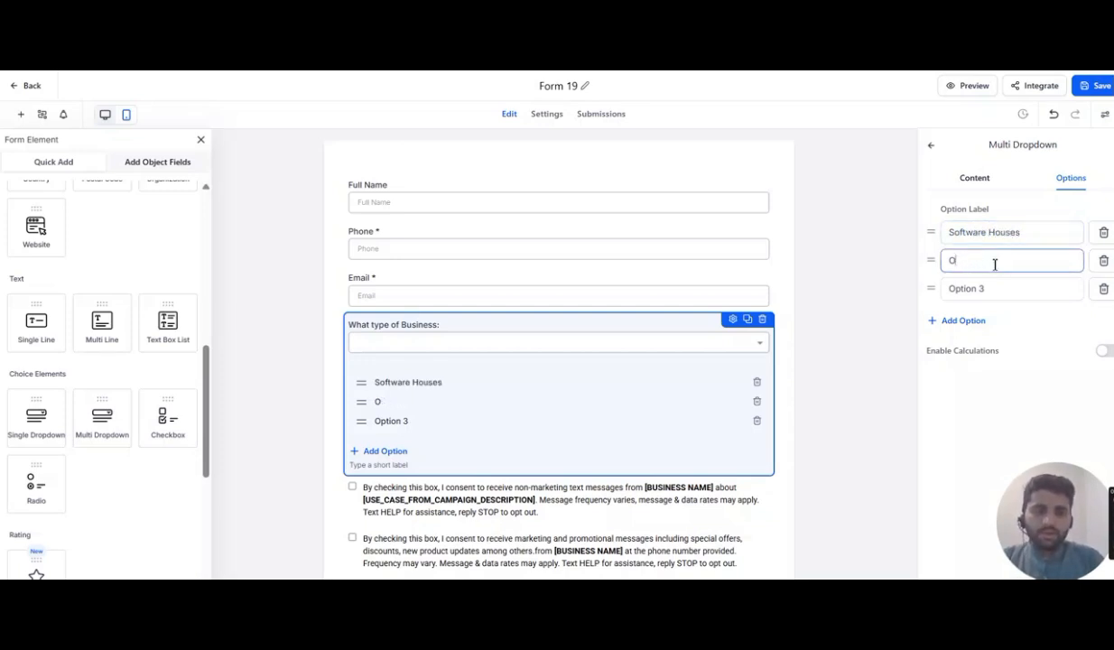
type("Rean")
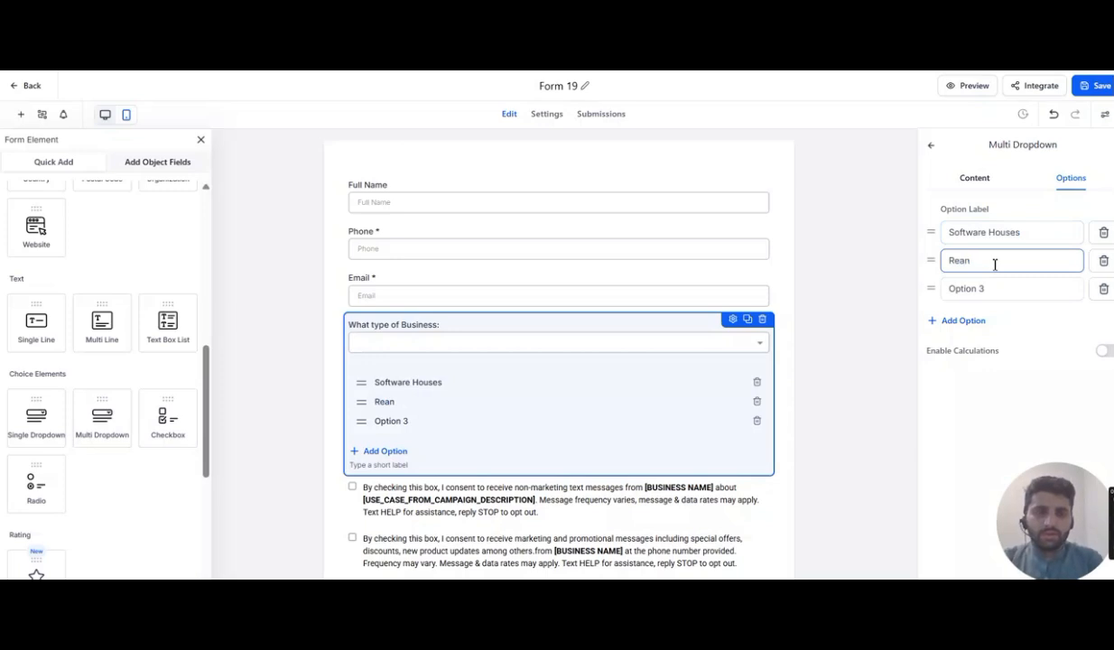
type(" a Car")
- Rename the dropdown's third option to 'Laundry'
left_click(990, 289)
key("BackSpace")
key("BackSpace")
key("BackSpace")
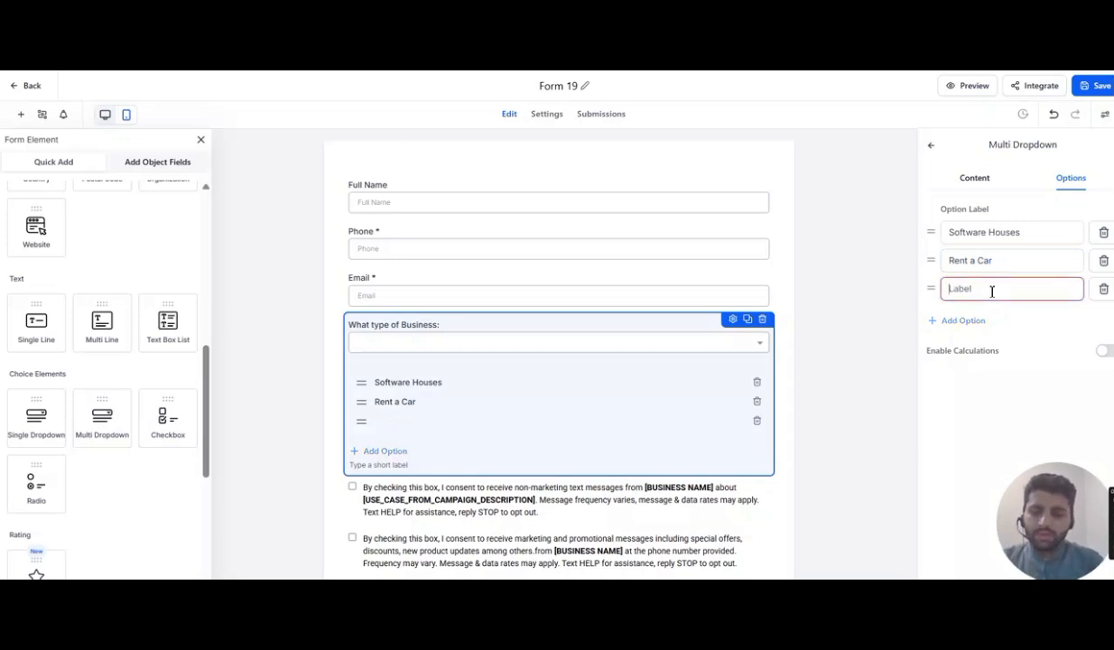
type("Laundry")
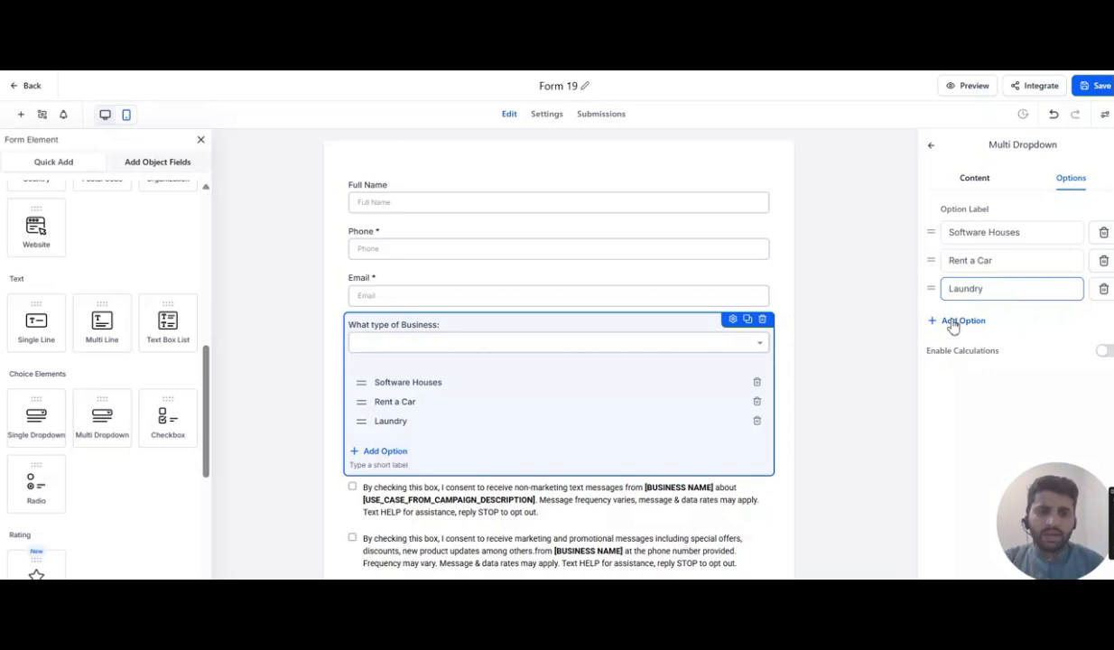
- Examine the business-type dropdown's content and advanced settings
left_click(975, 179)
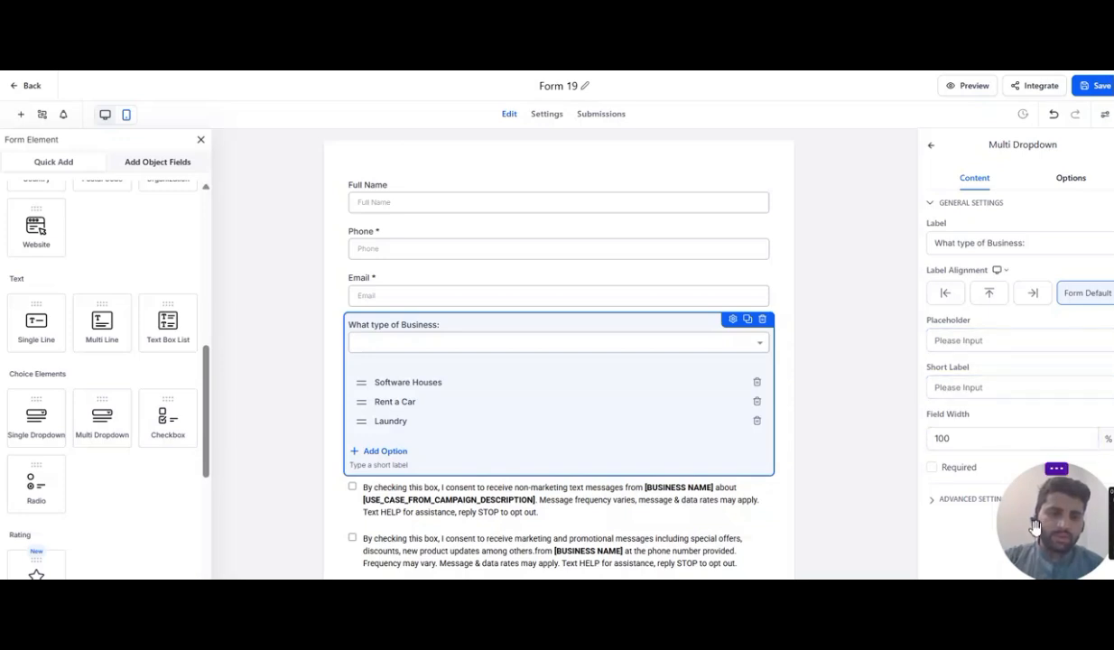
left_click_drag(1036, 528, 1032, 434)
left_click(992, 503)
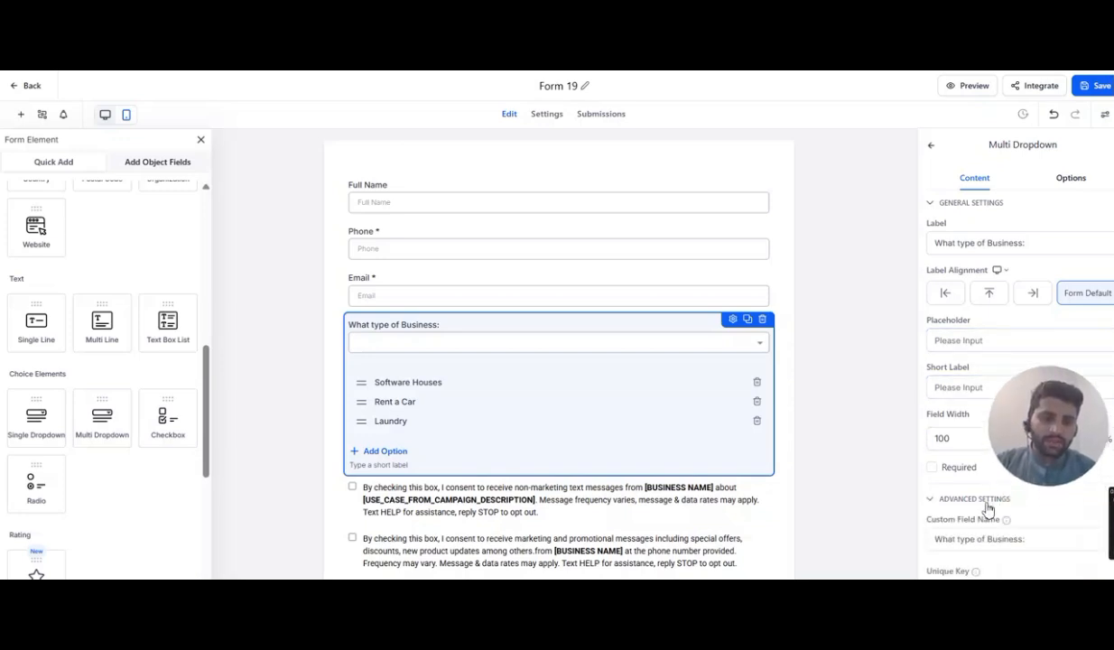
scroll(989, 510, "down", 1)
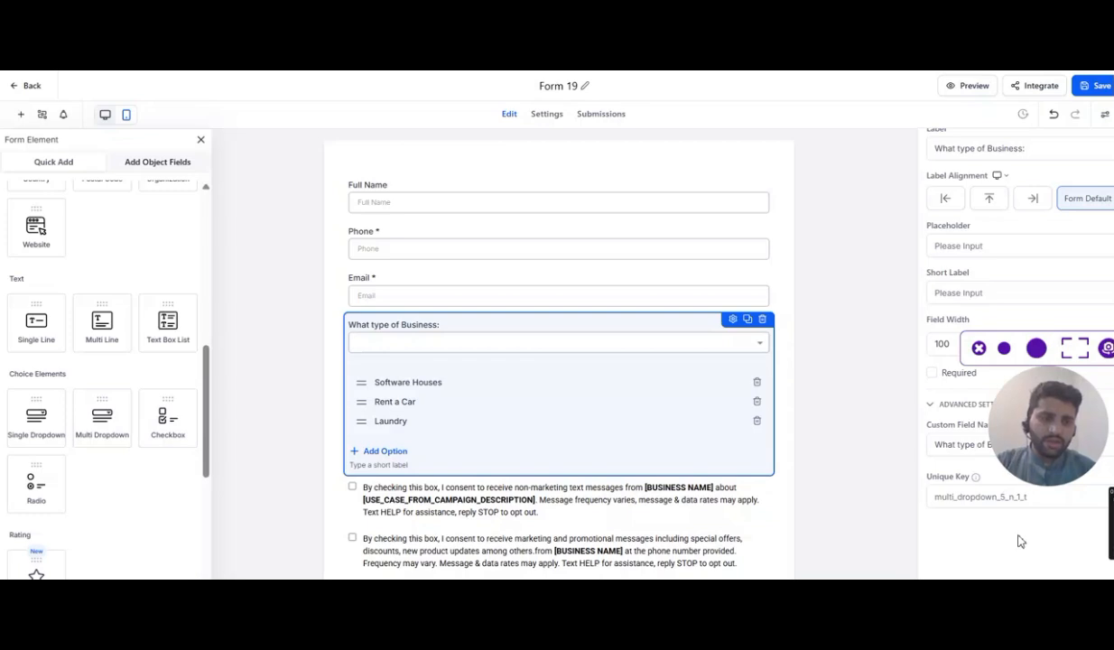
left_click(903, 273)
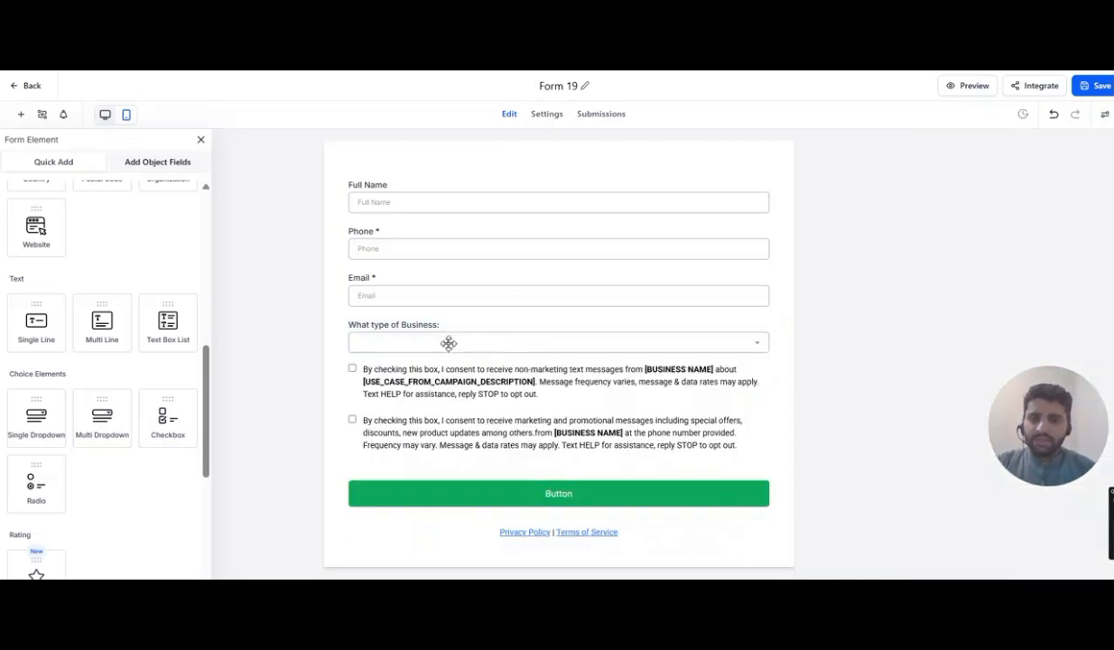
left_click_drag(1035, 456, 1029, 547)
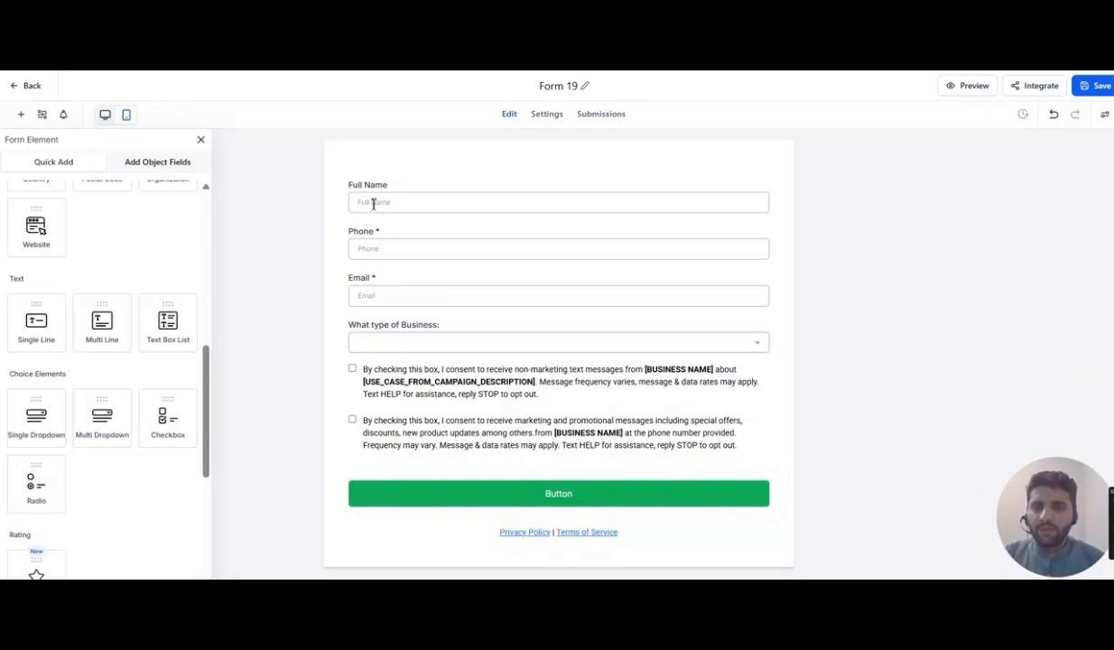
left_click(398, 341)
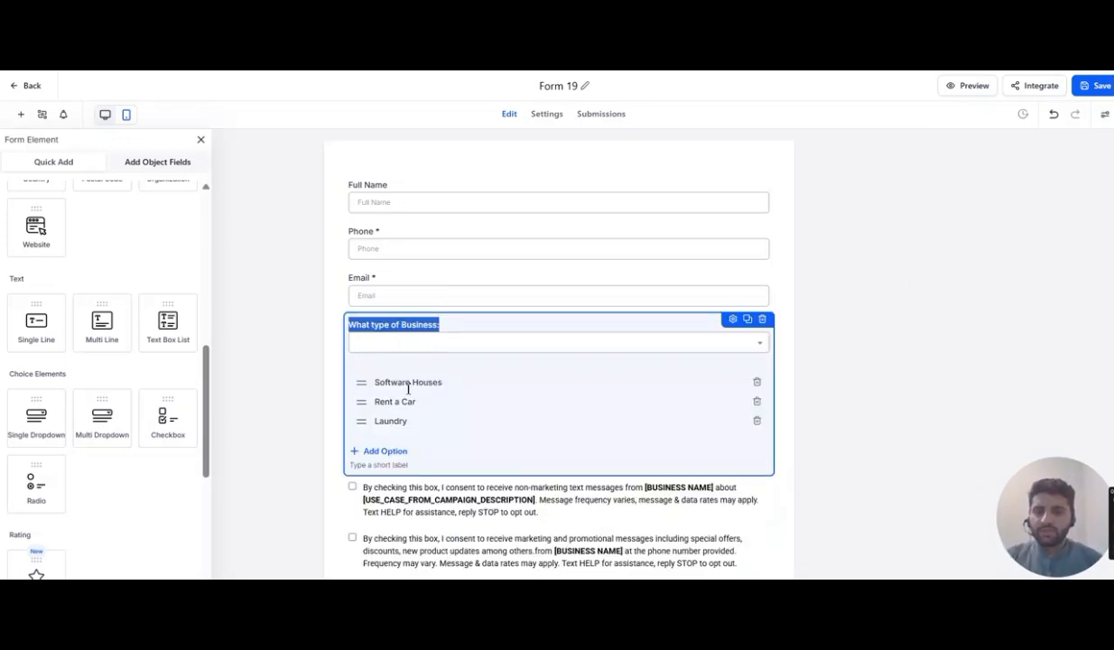
left_click(867, 293)
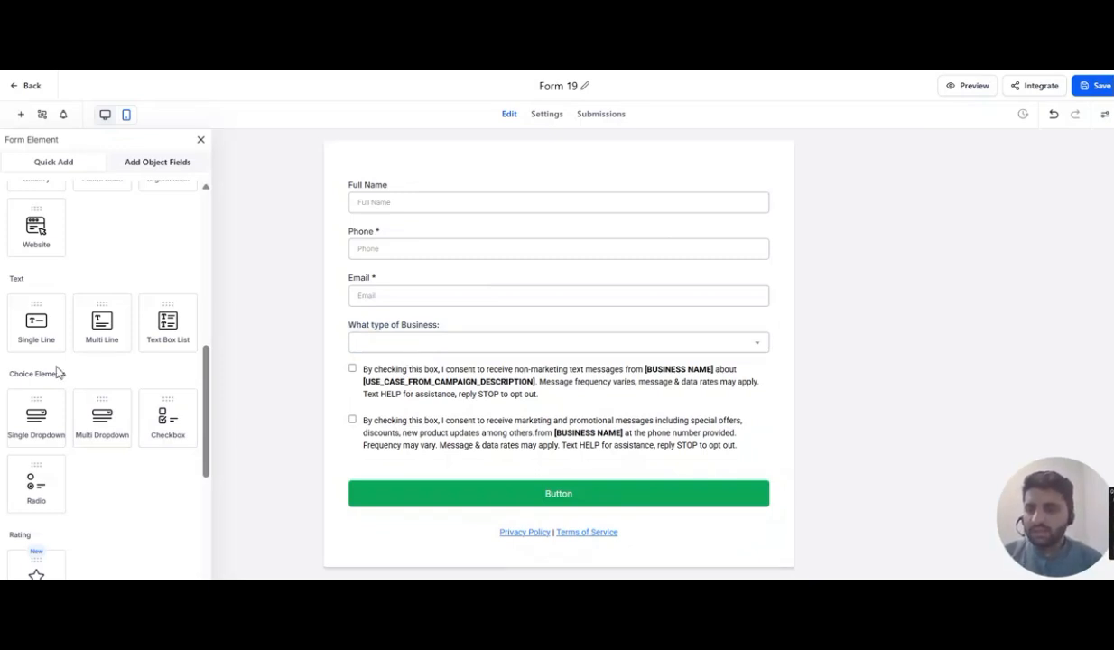
- Add another Multi Dropdown below the business question and label it 'Whats your budget'
scroll(104, 415, "down", 2)
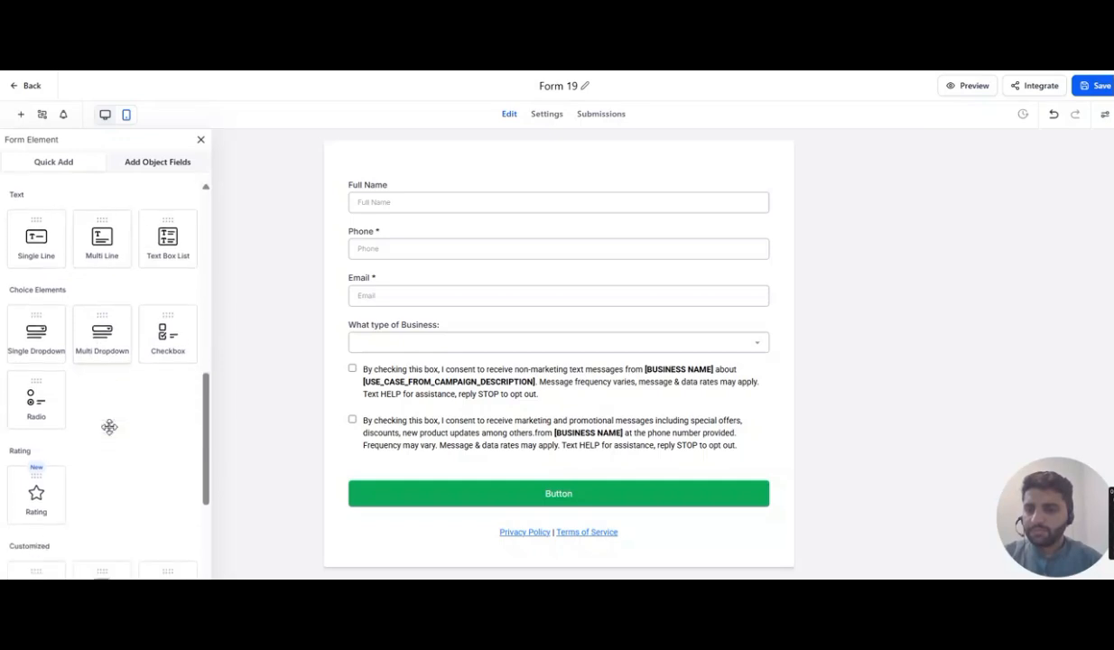
left_click_drag(90, 323, 386, 386)
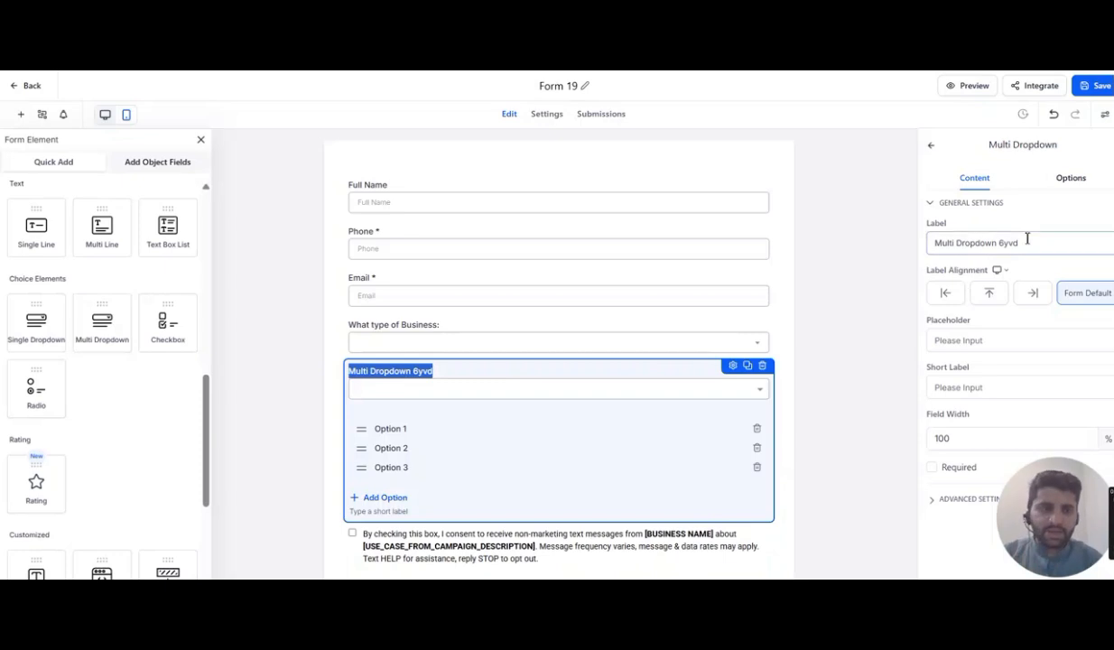
left_click_drag(1035, 246, 933, 244)
key("BackSpace")
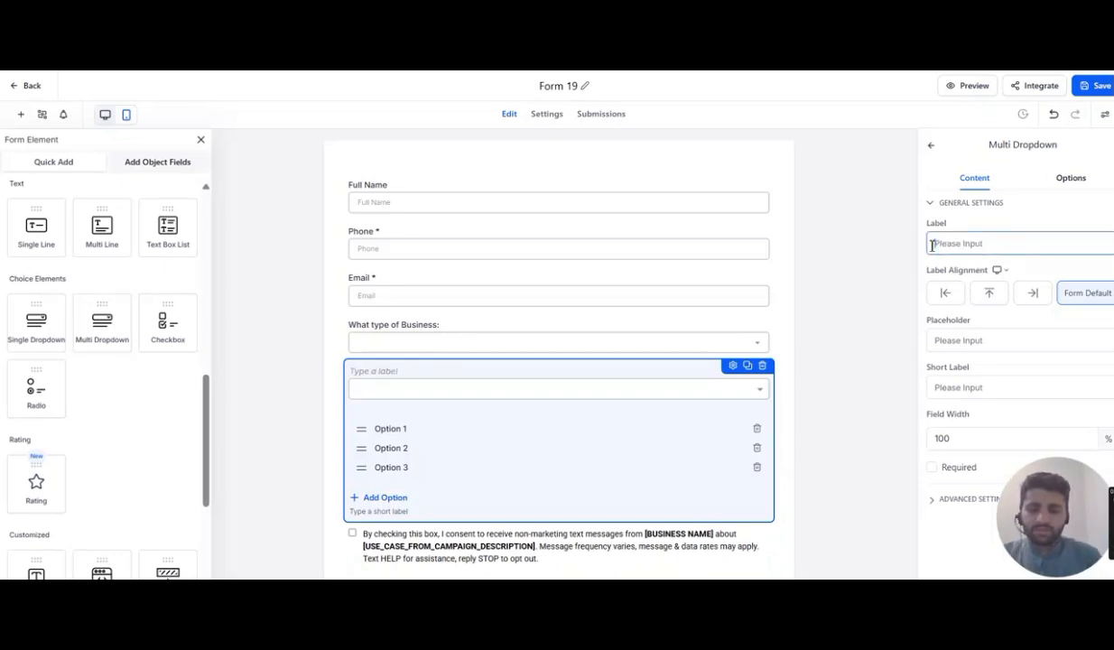
type("Whats your budget")
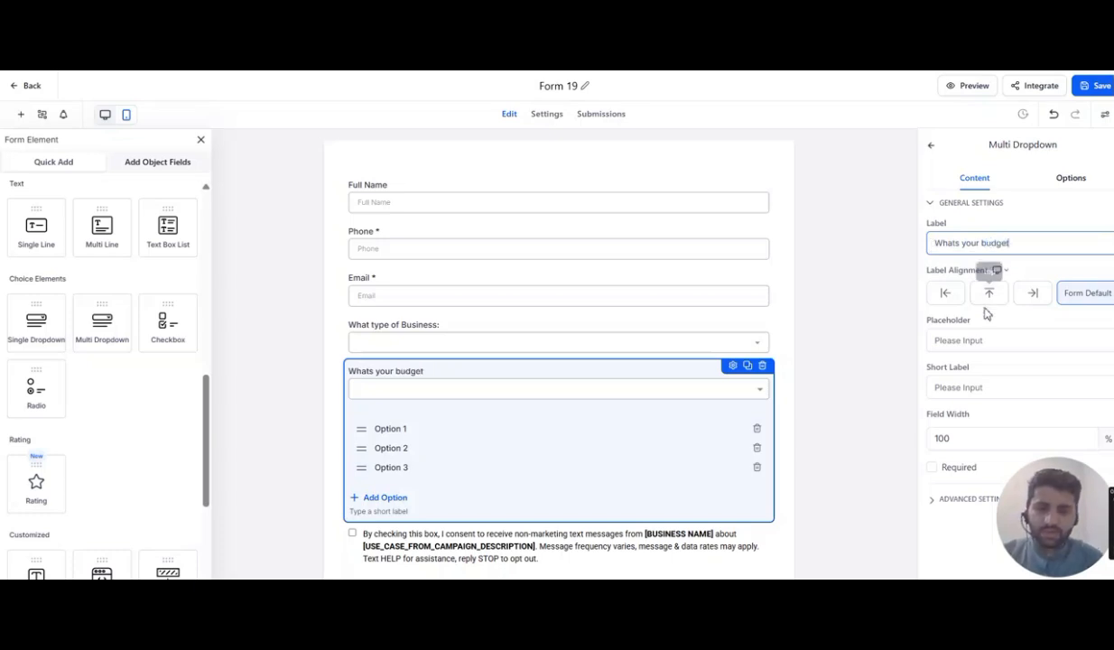
- Set the budget dropdown's first option to '<$1000'
left_click(1071, 178)
left_click(999, 233)
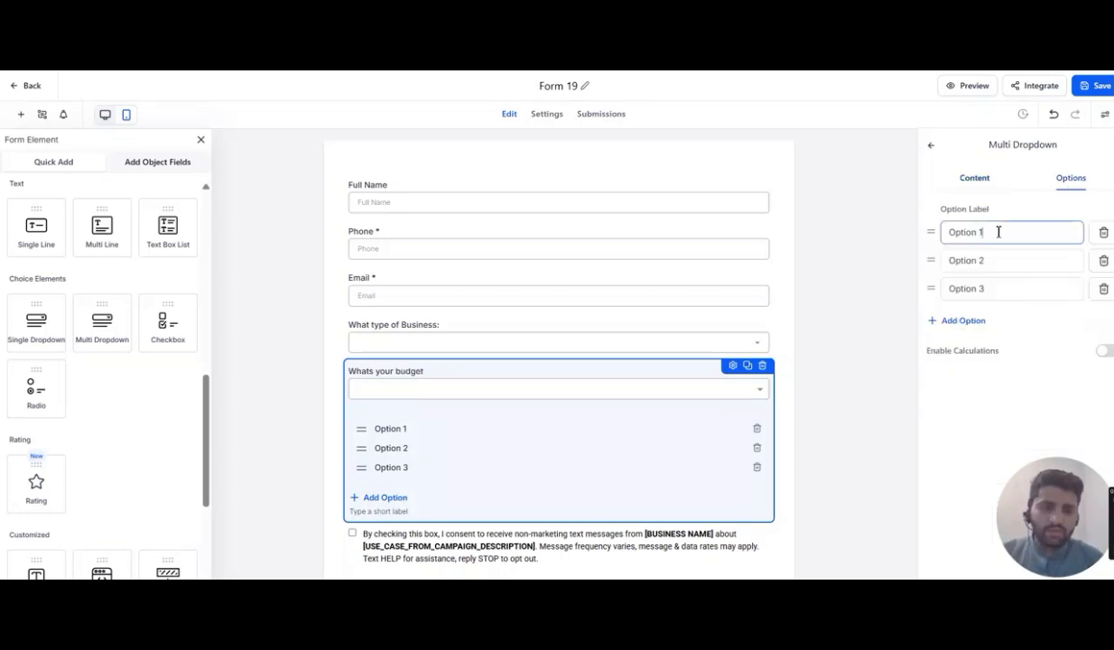
key("BackSpace")
key("BackSpace")
key("BackSpace")
key("BackSpace")
key("BackSpace")
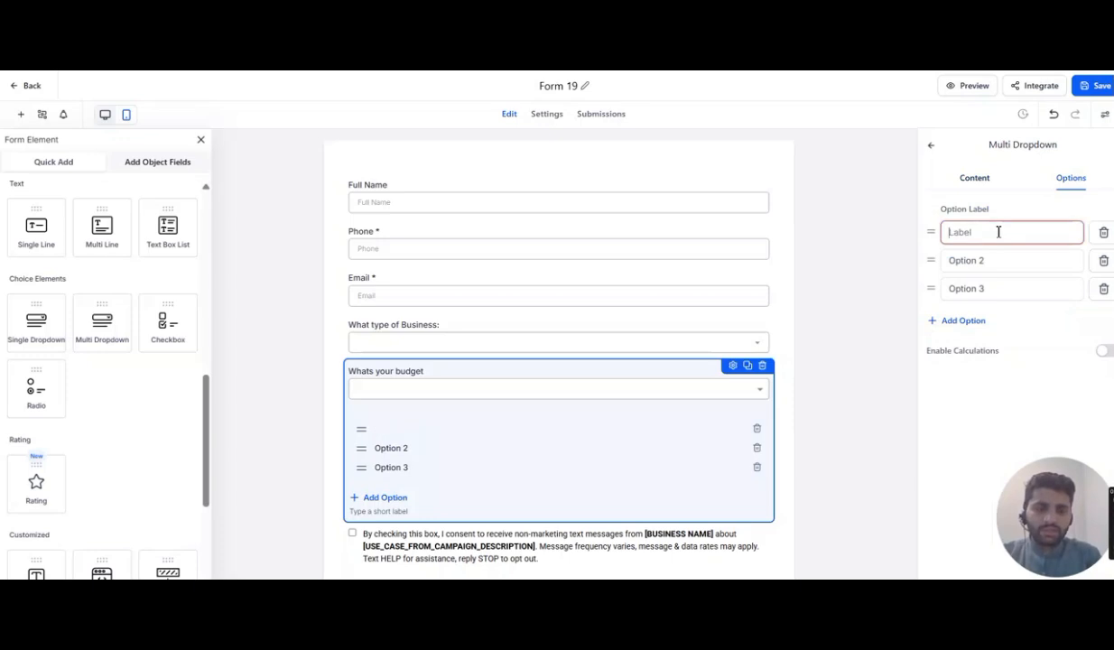
type("<1000")
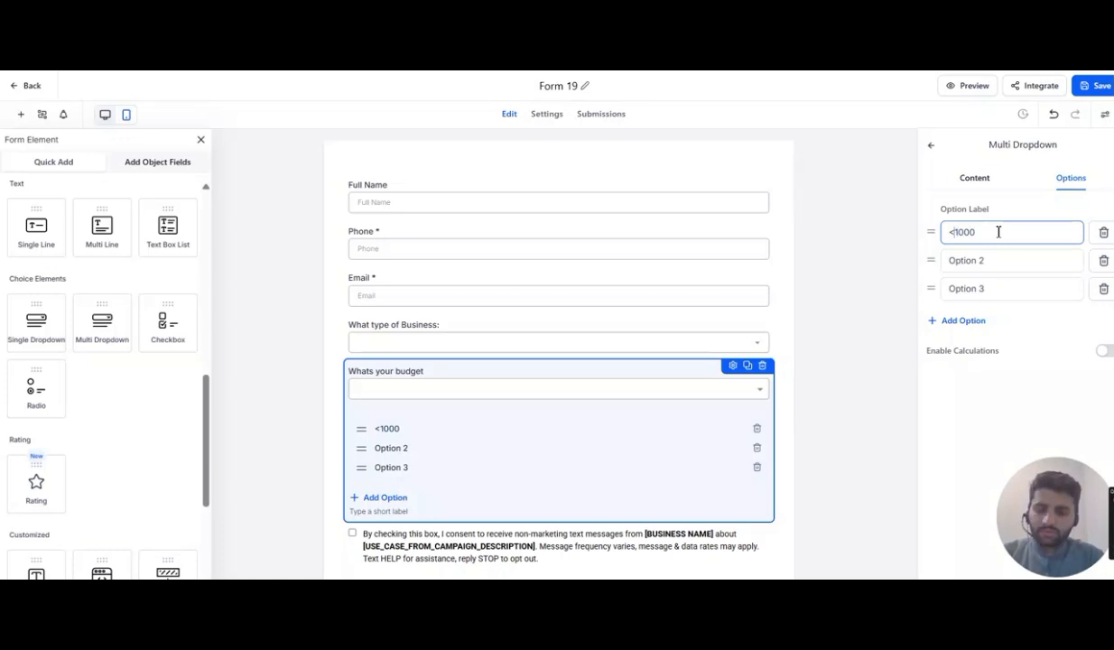
type("$")
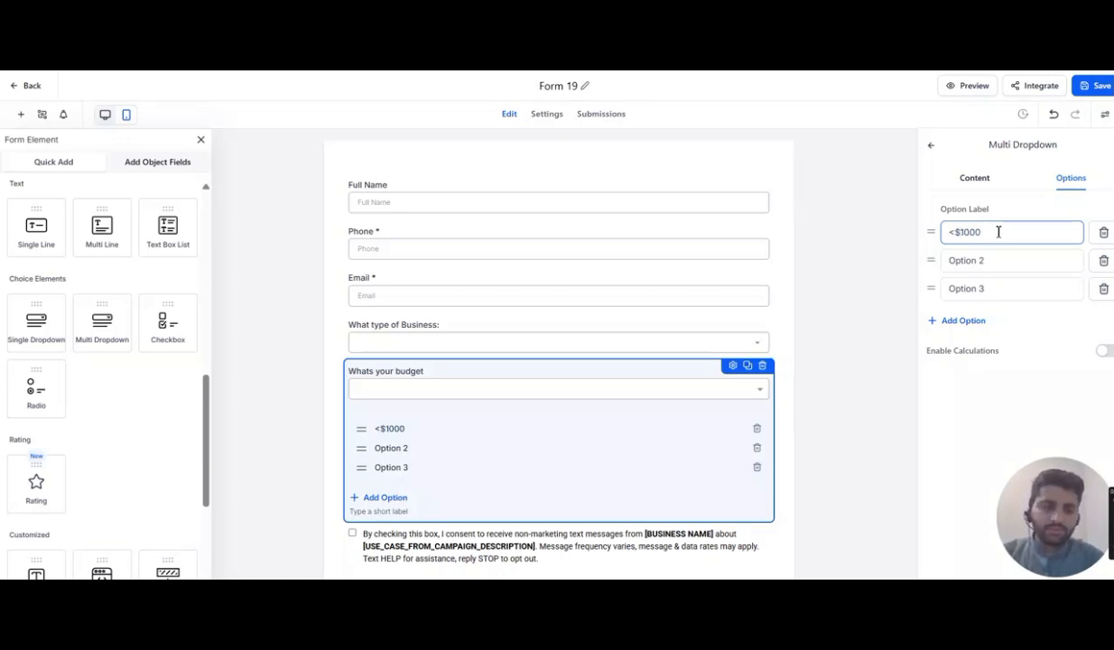
left_click_drag(999, 232, 933, 231)
key("ctrl+c")
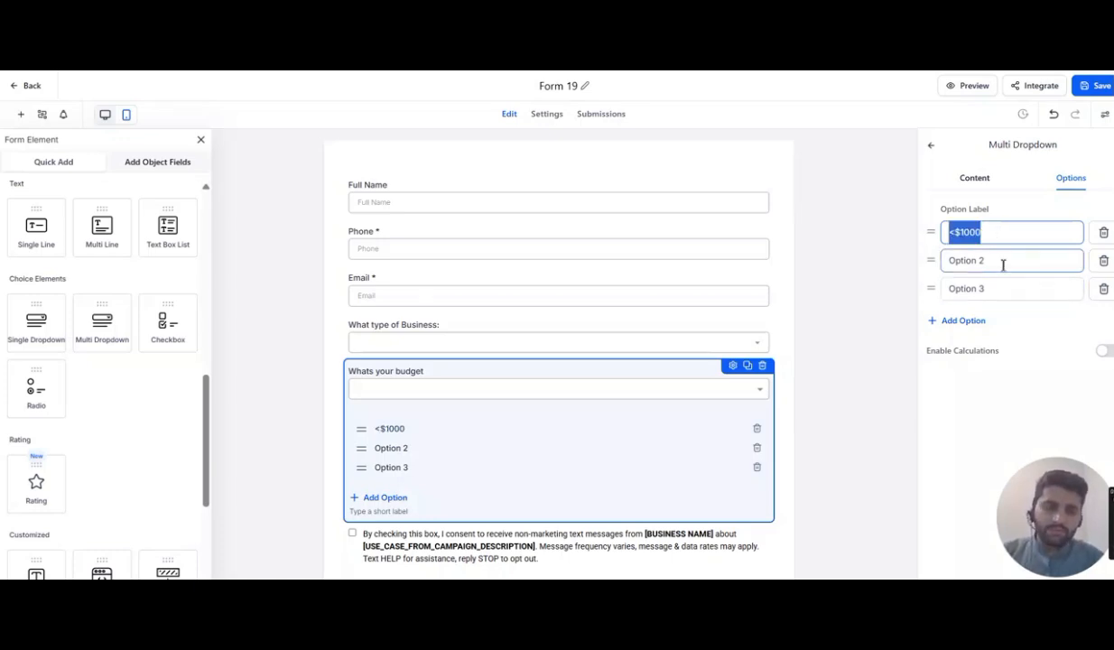
- Set the budget dropdown's second option to '$1000-$3000'
left_click(1002, 262)
key("ctrl+a")
key("ctrl+v")
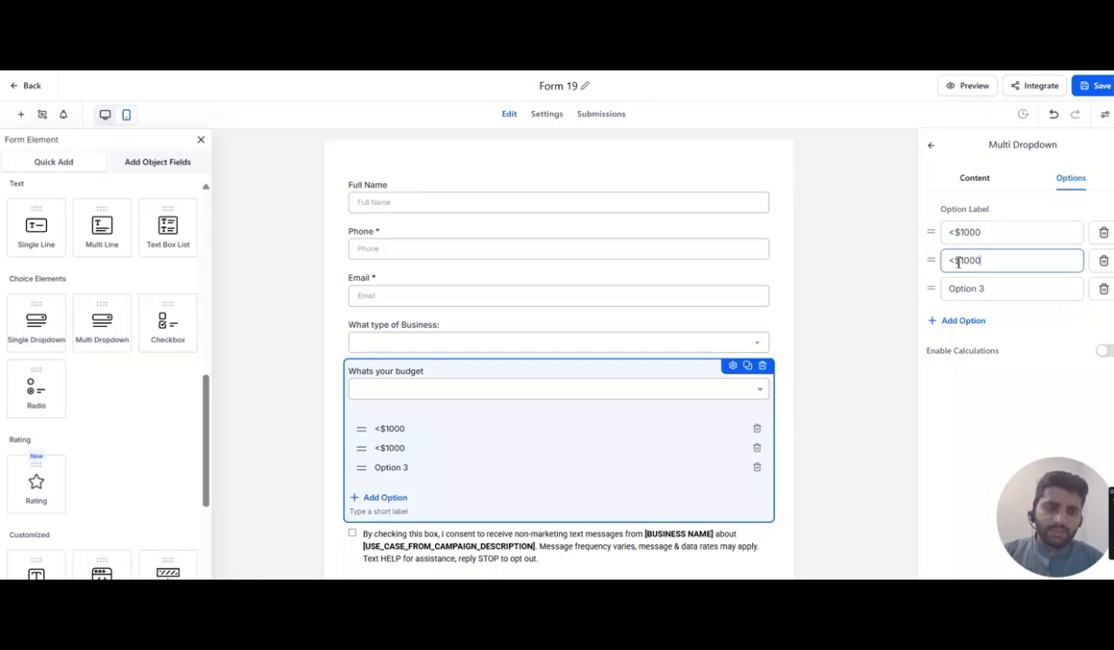
left_click(959, 261)
key("BackSpace")
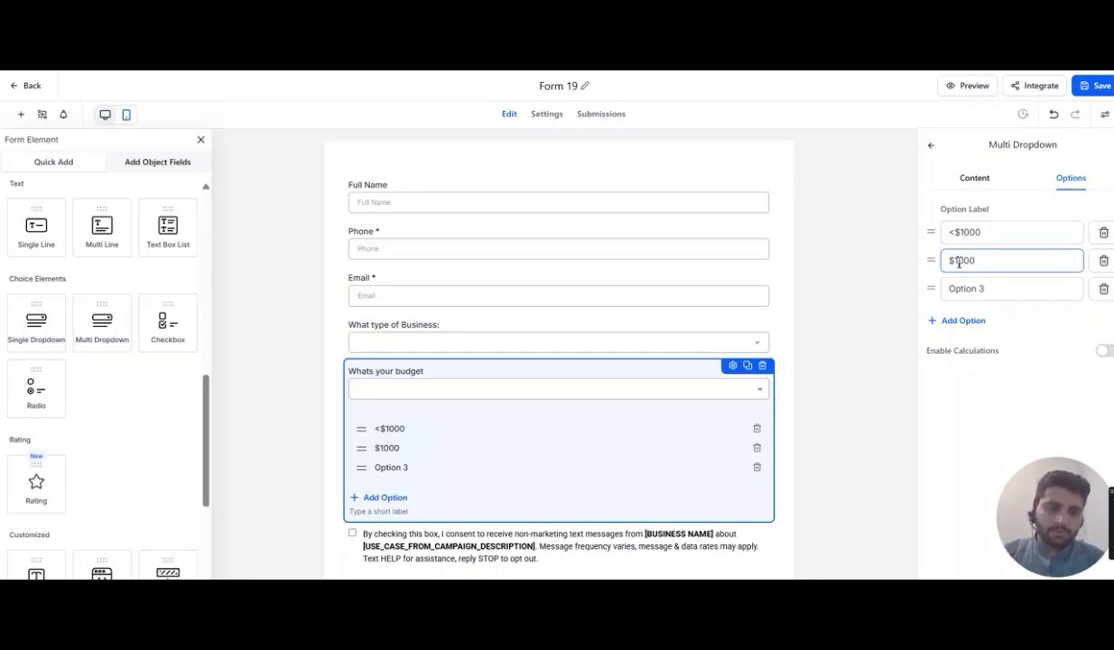
type("-3000")
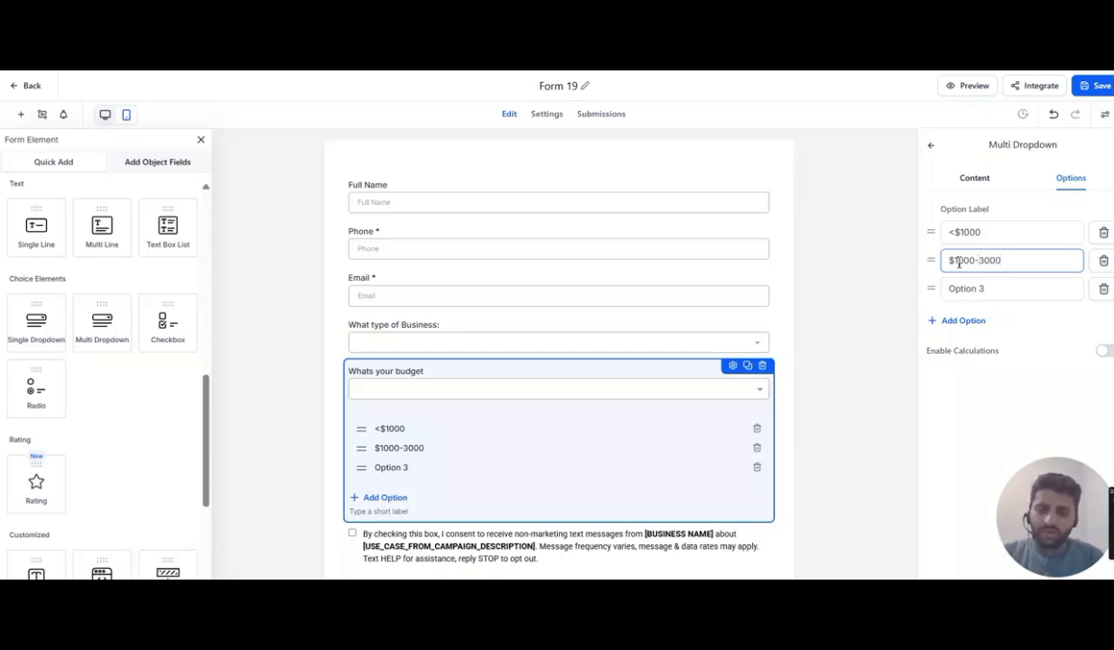
type("$")
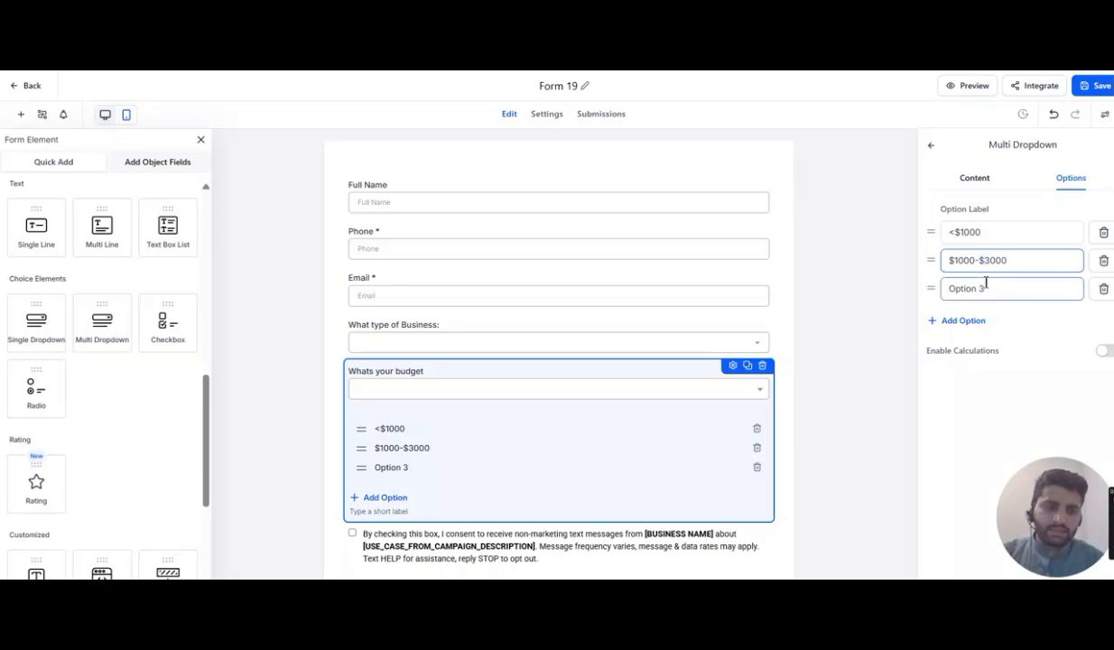
- Set the budget dropdown's third option to '>$3000'
left_click_drag(1012, 260, 947, 288)
key("BackSpace")
type(">$3000")
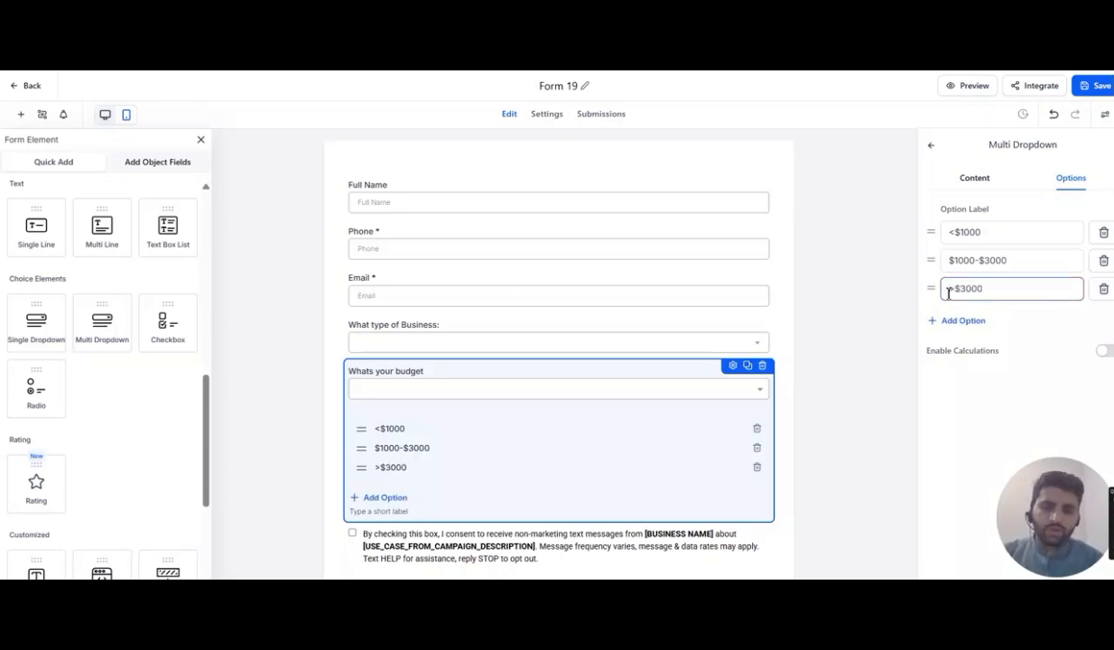
left_click(845, 370)
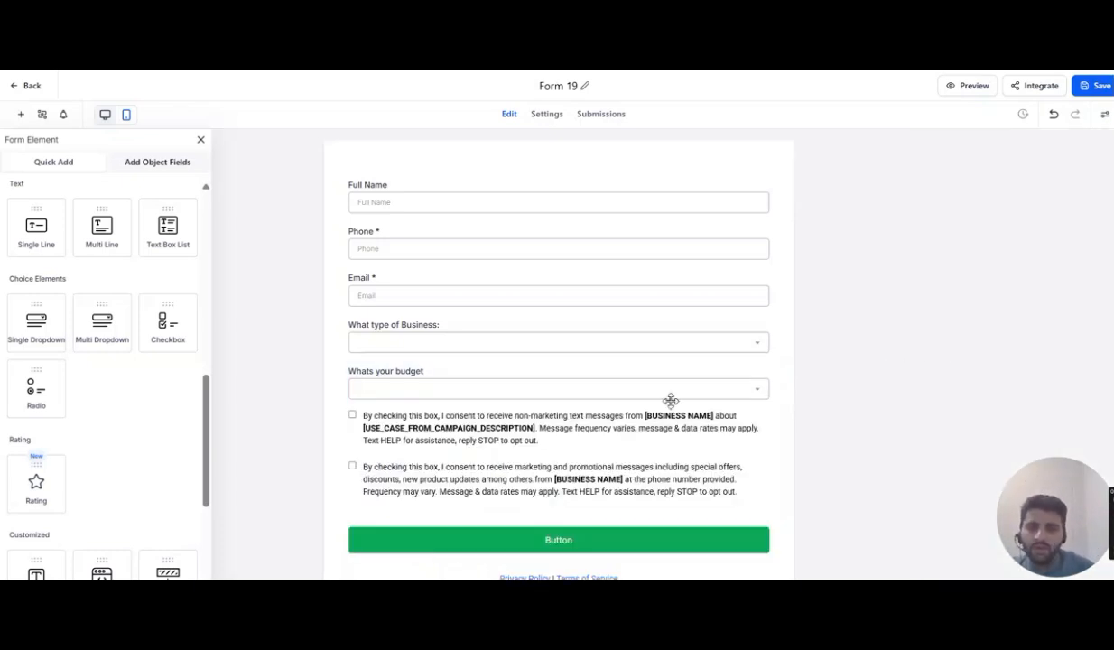
- Examine the consent text block and its terms-and-conditions settings
scroll(372, 403, "down", 1)
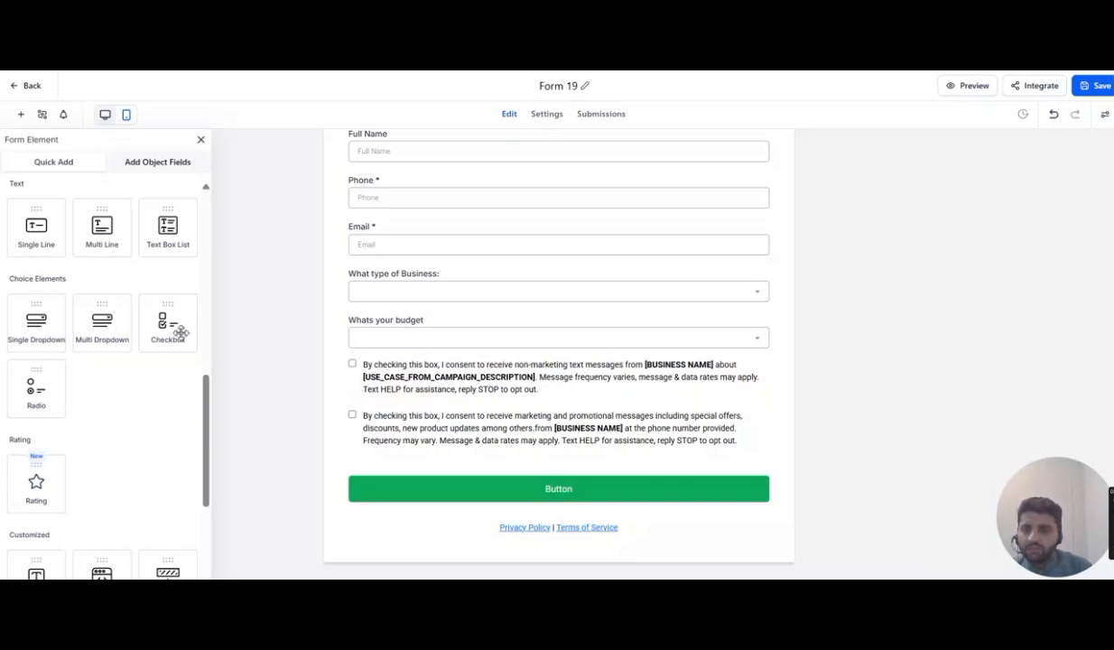
left_click(535, 381)
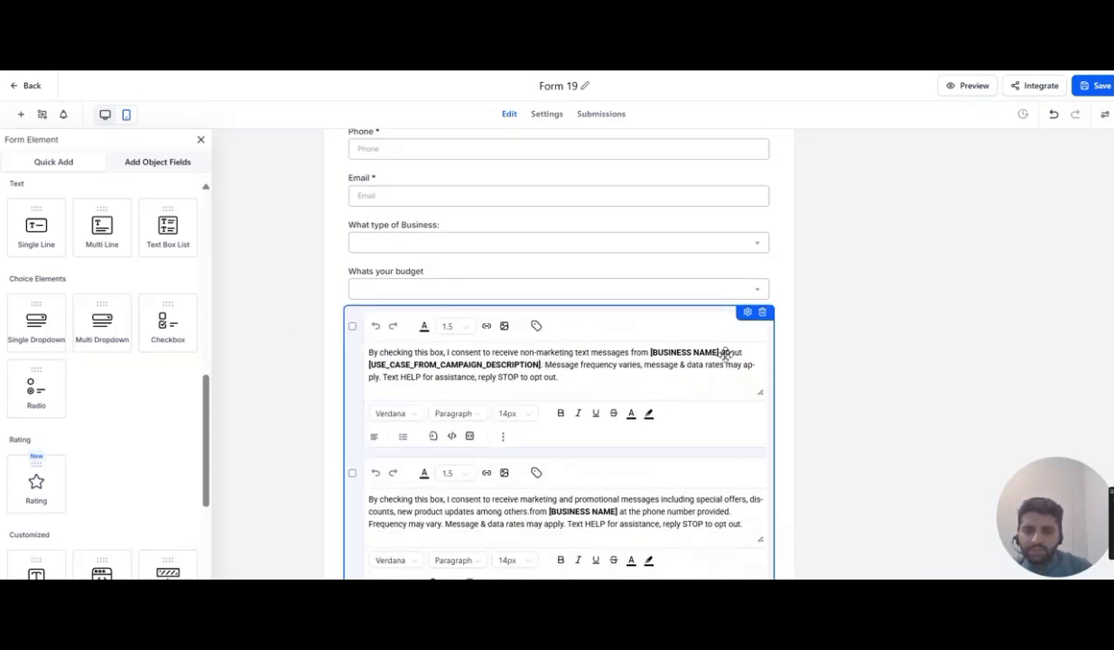
scroll(505, 485, "down", 2)
left_click(595, 434)
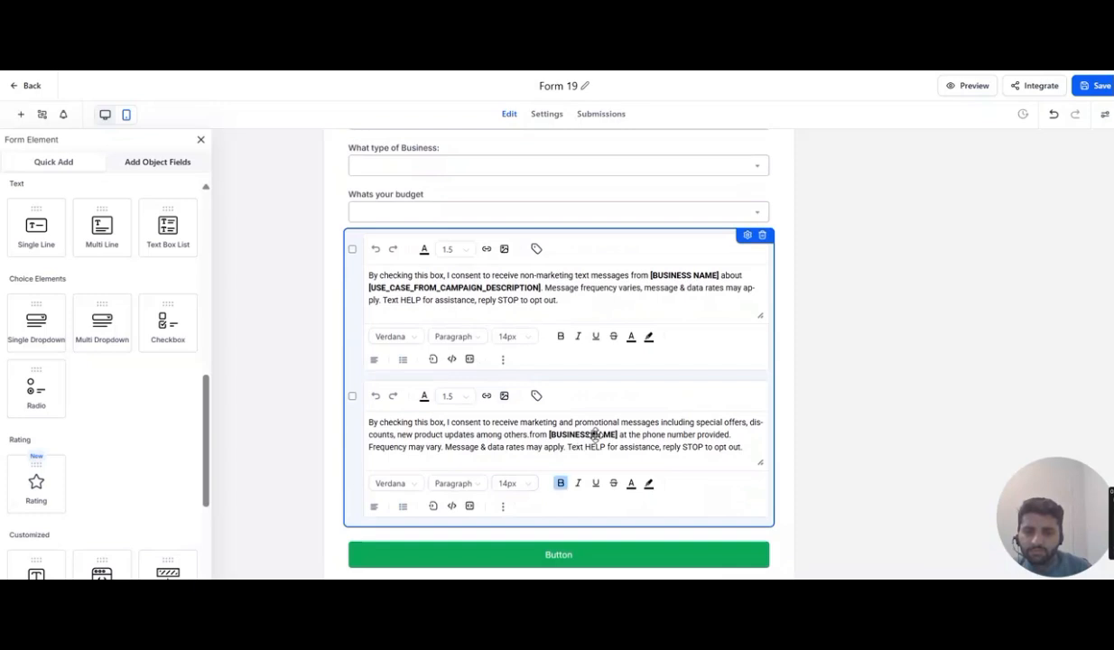
left_click(599, 287)
left_click(687, 287)
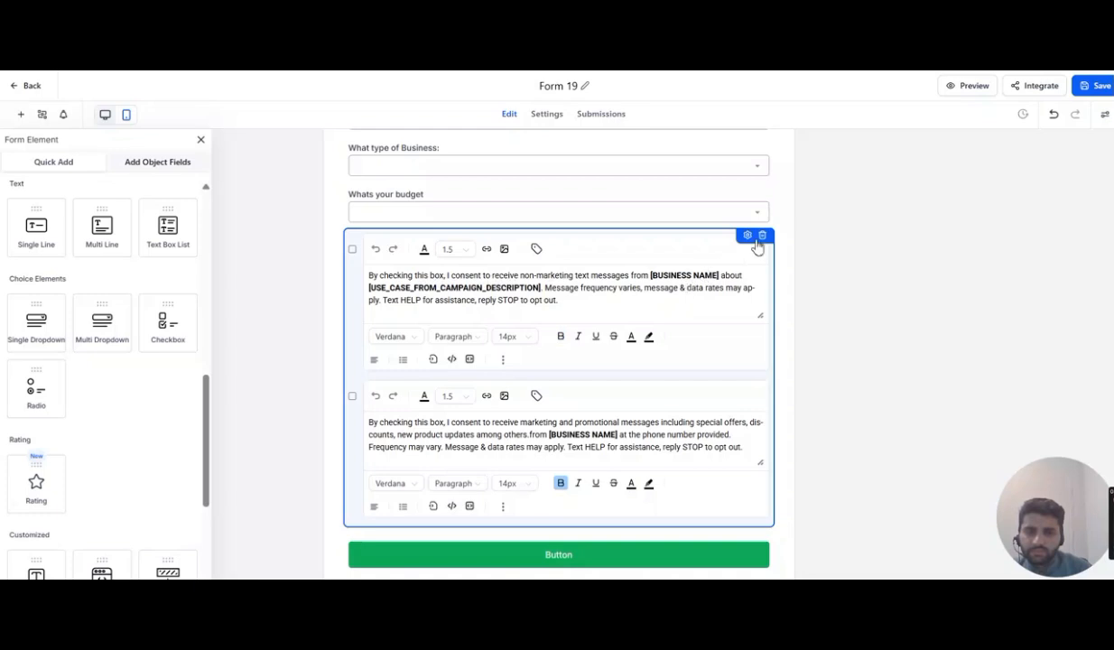
left_click(748, 237)
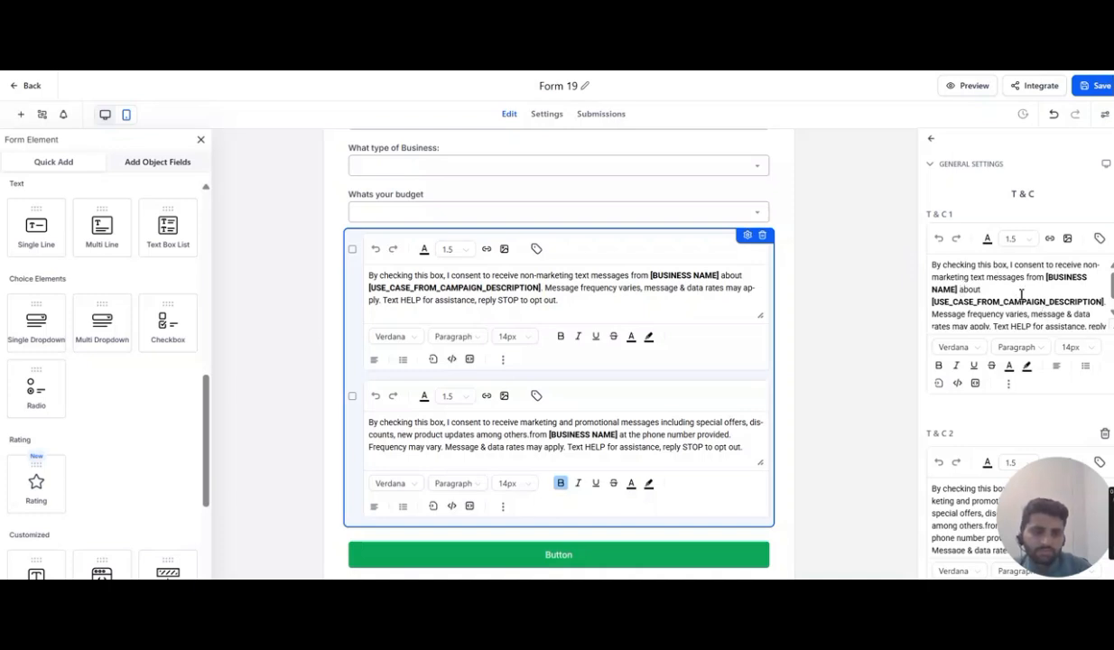
scroll(1022, 293, "down", 2)
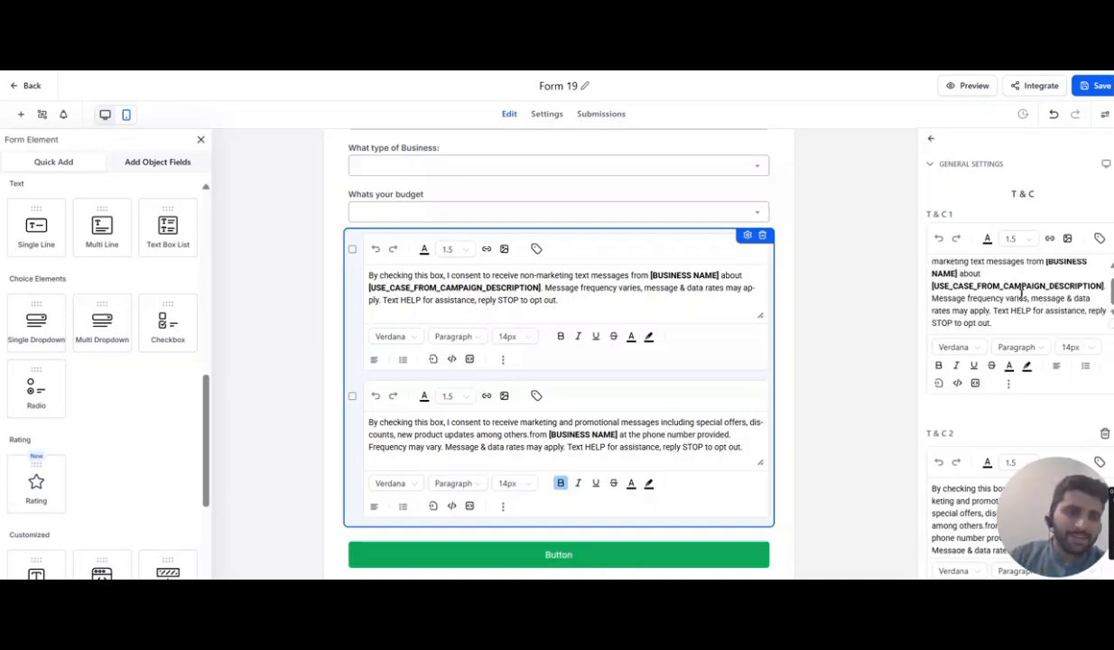
scroll(1038, 253, "down", 3)
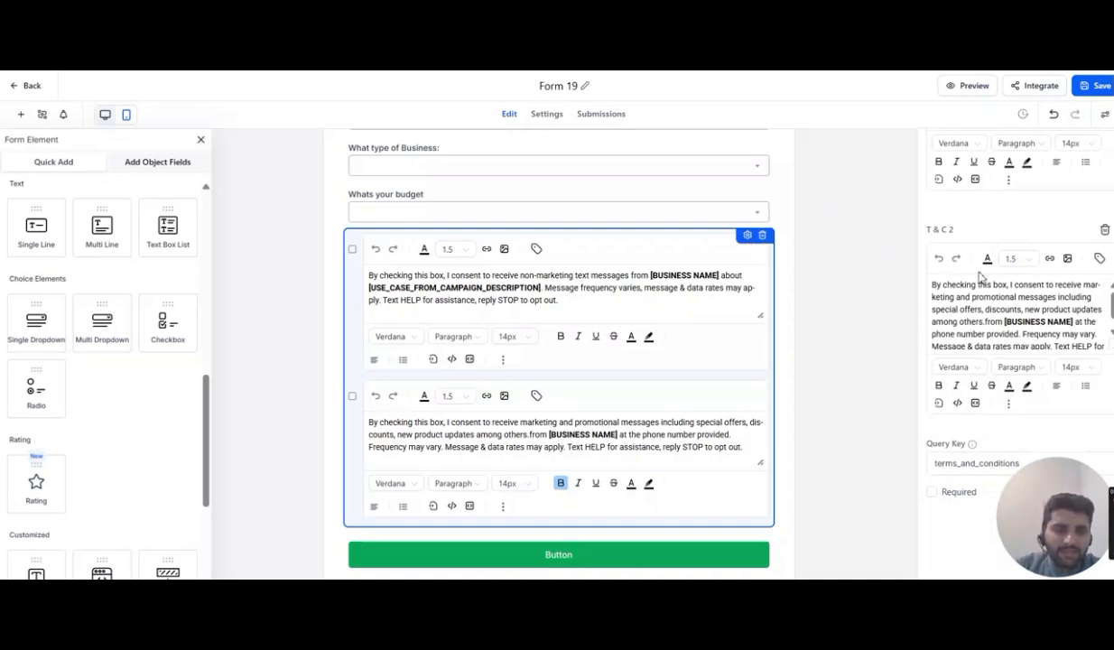
left_click(865, 325)
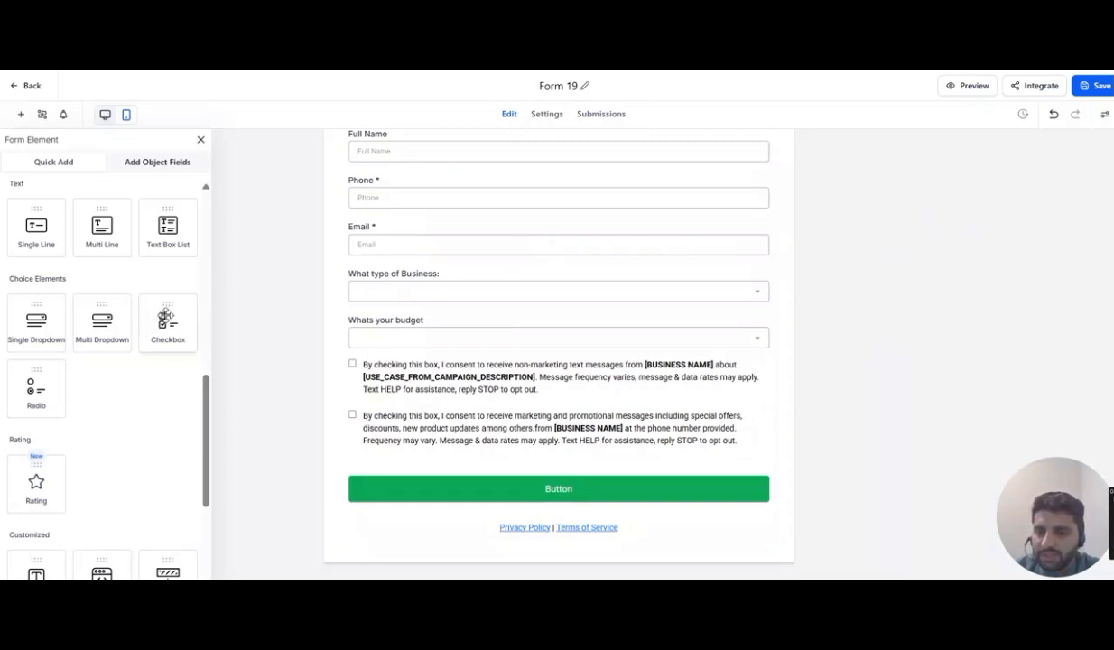
scroll(162, 316, "up", 2)
scroll(178, 282, "down", 2)
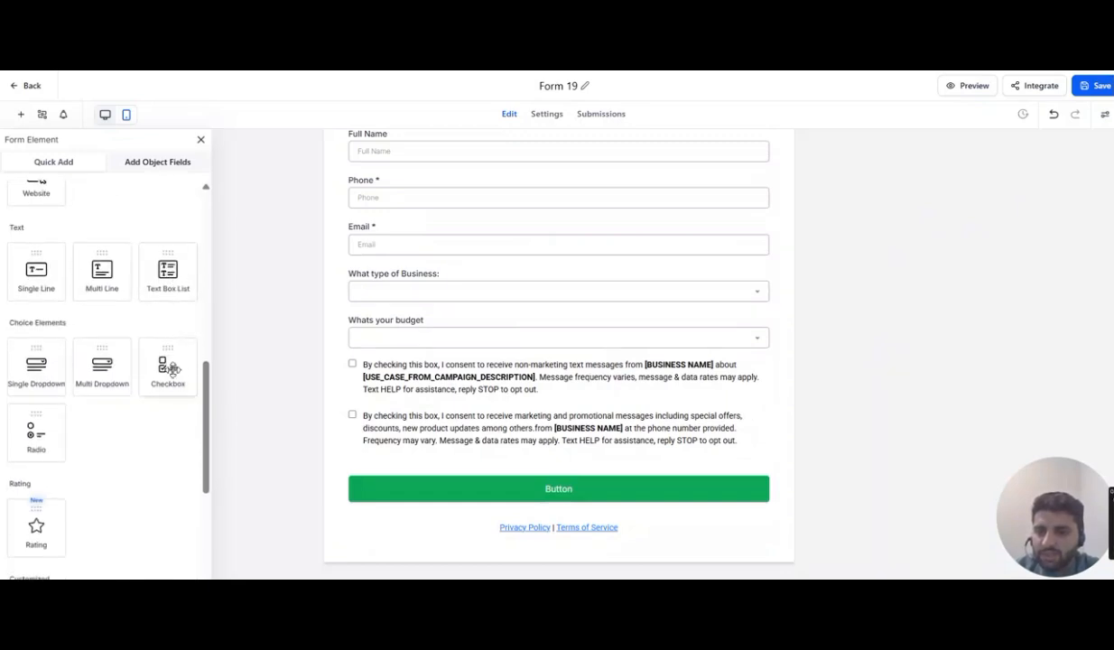
- Add a Checkbox element below the consent text and delete its second and third options
left_click_drag(174, 373, 380, 467)
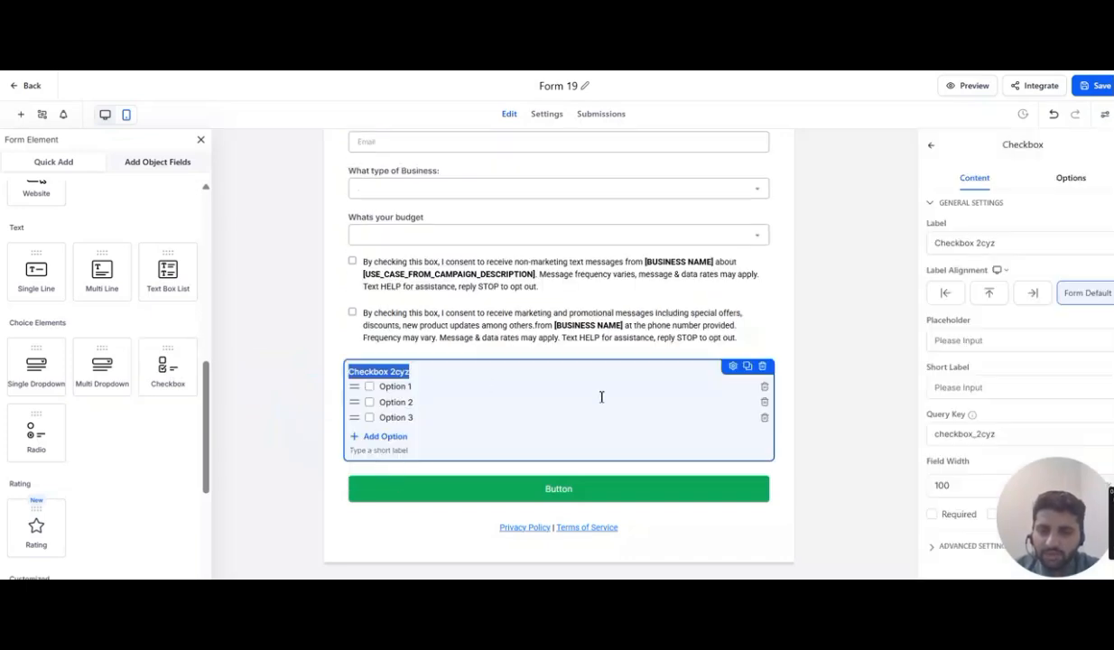
left_click(763, 419)
left_click(764, 419)
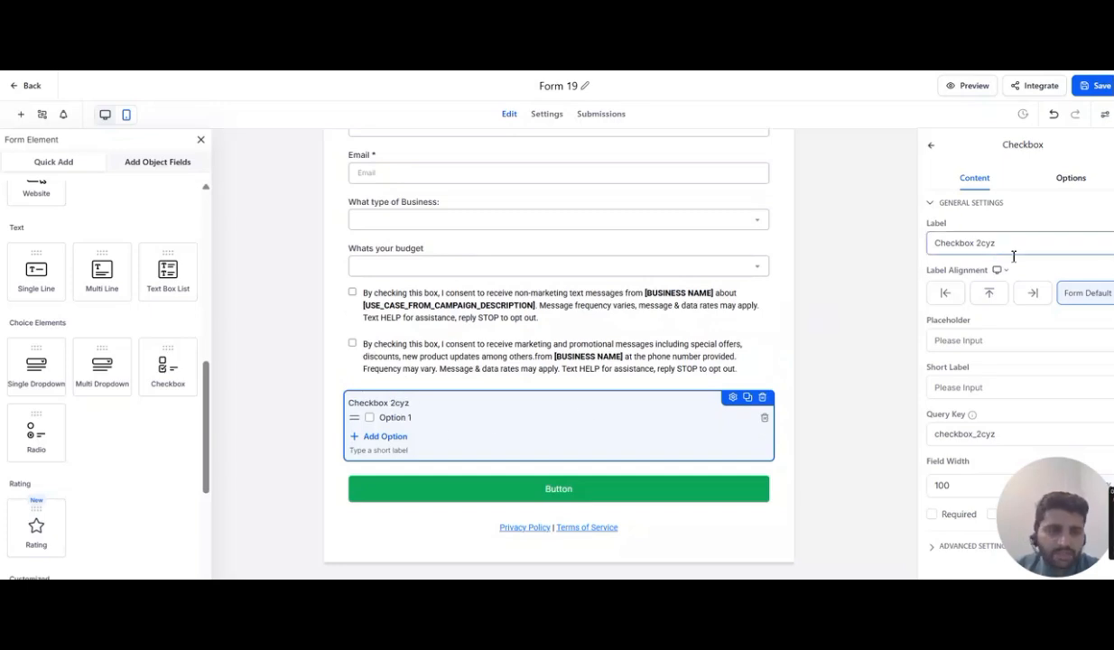
- Clear the checkbox's label and set its only option to 'dnsajmdsamdmsadmnsabdmnsajkdhsajkdhkjasdhkjas'
left_click_drag(1001, 245, 923, 248)
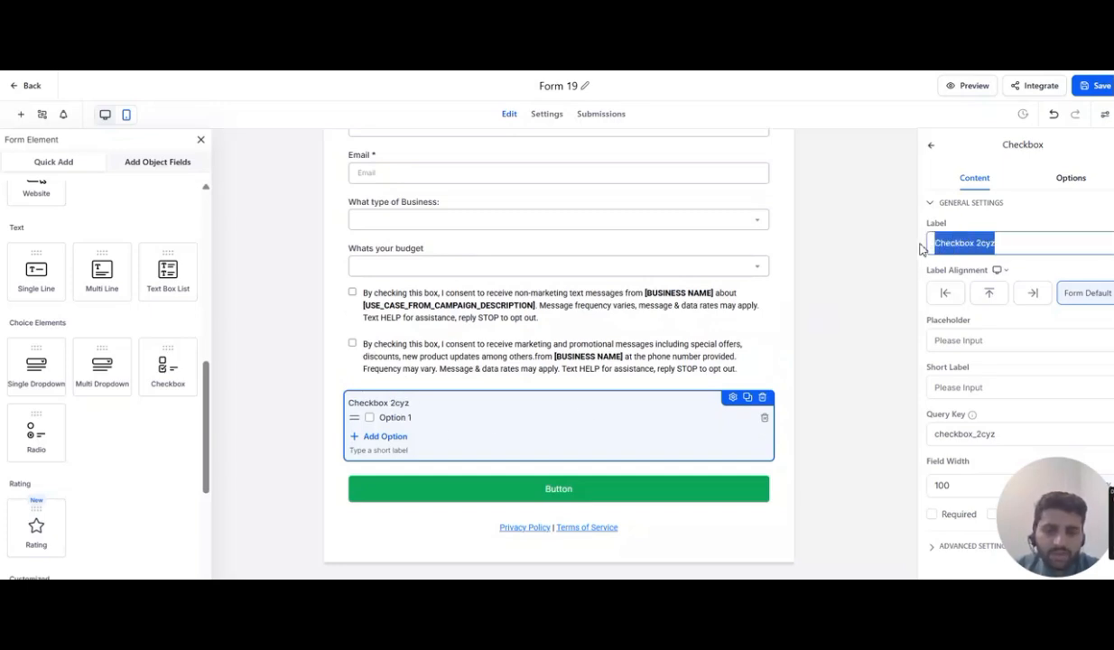
key("BackSpace")
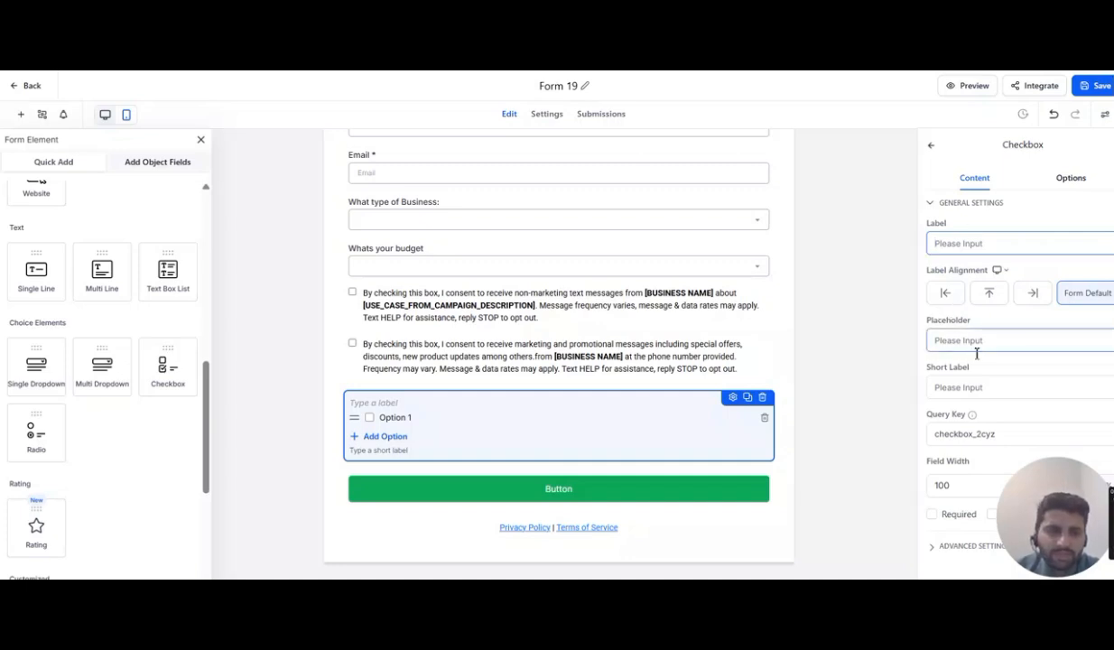
left_click(1089, 182)
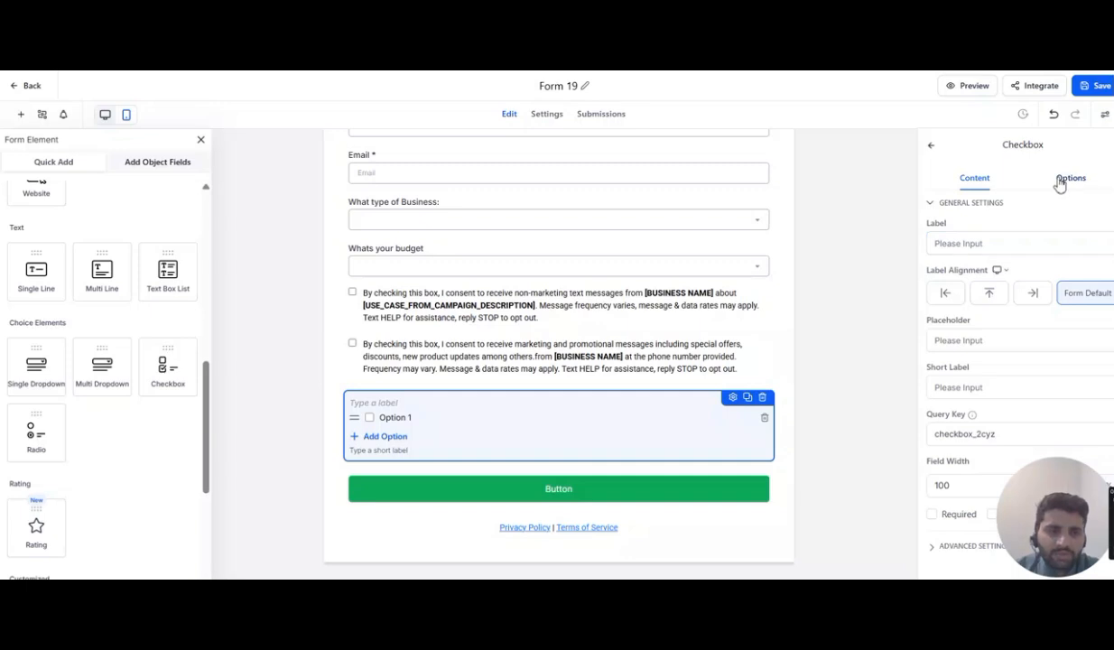
left_click(1063, 180)
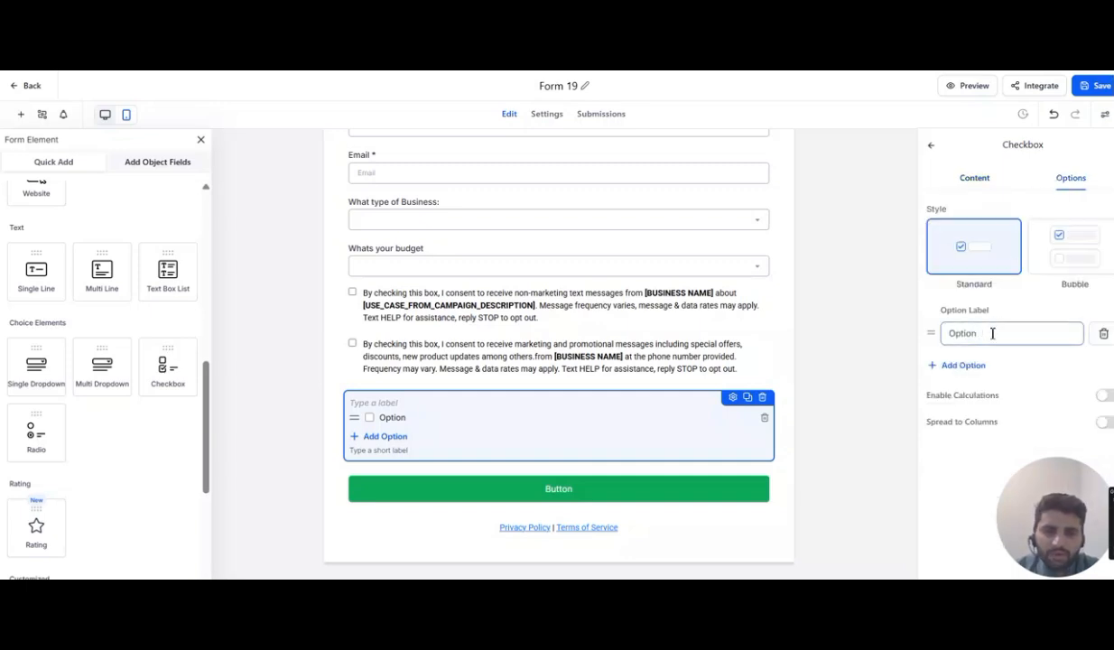
key("BackSpace")
key("BackSpace")
key("BackSpace")
type("dn")
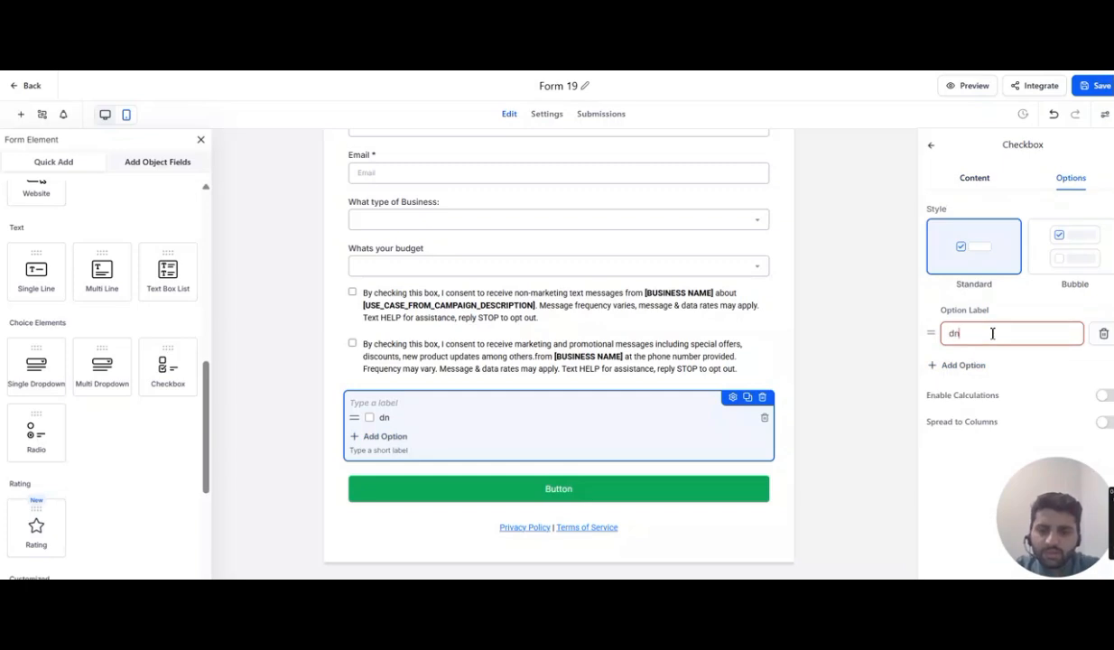
type("sajmdsamdmsa")
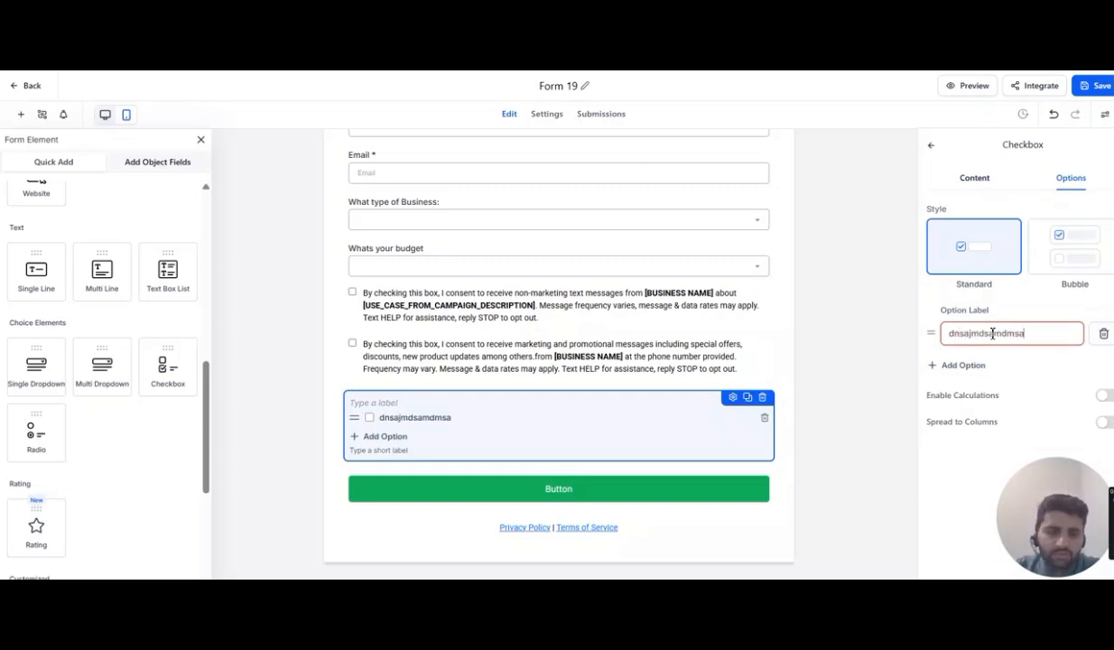
type("dmnsabdmnsajkdhsajkdhkjasdhkjas")
left_click(903, 368)
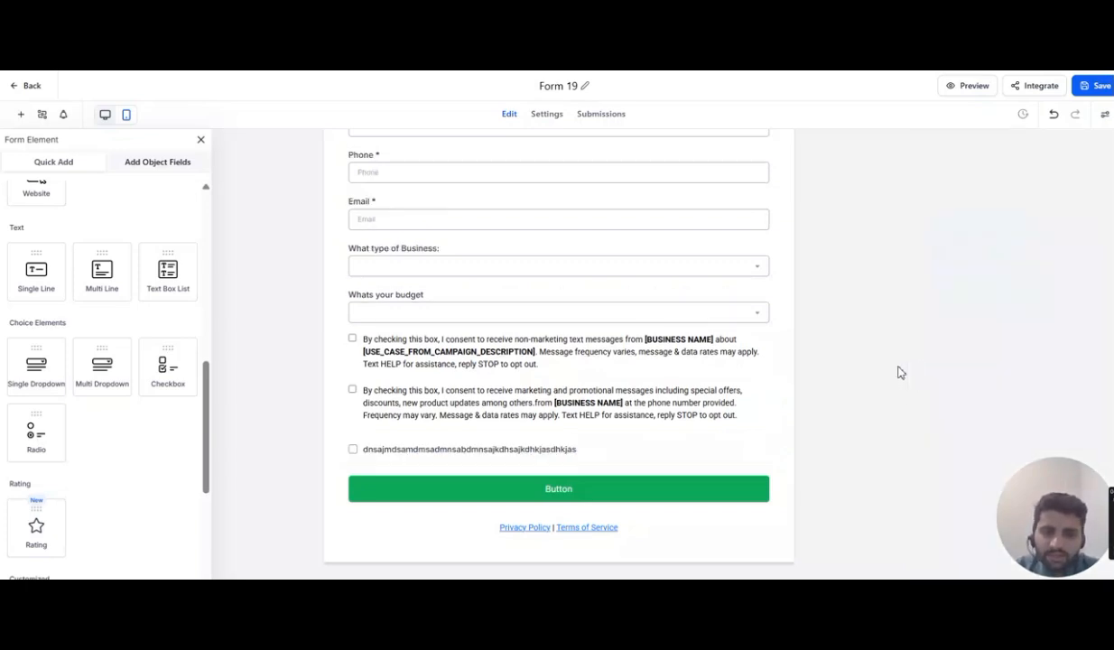
- Change the form's submit button theme to the blue bordered style
left_click(353, 449)
left_click(840, 353)
left_click(506, 496)
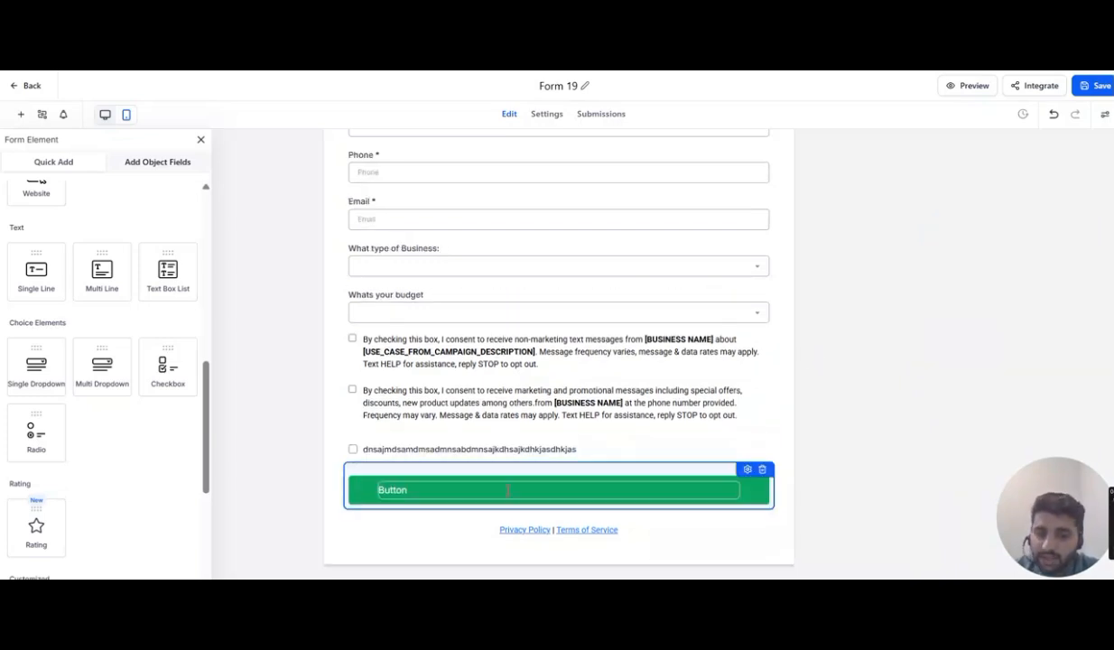
left_click(748, 470)
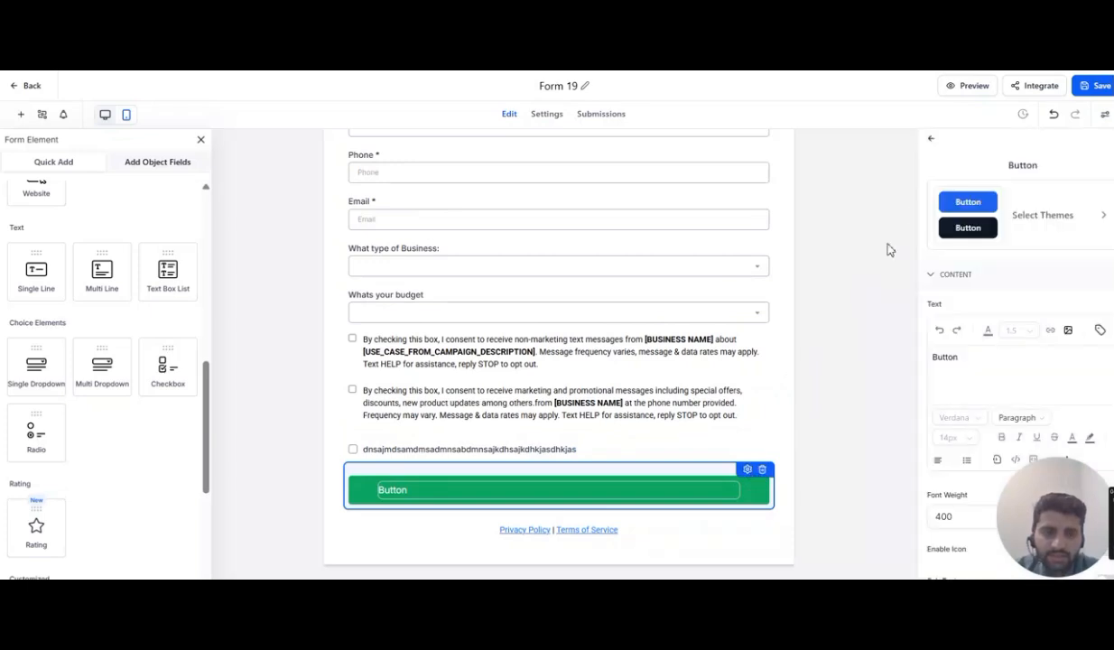
left_click(1044, 211)
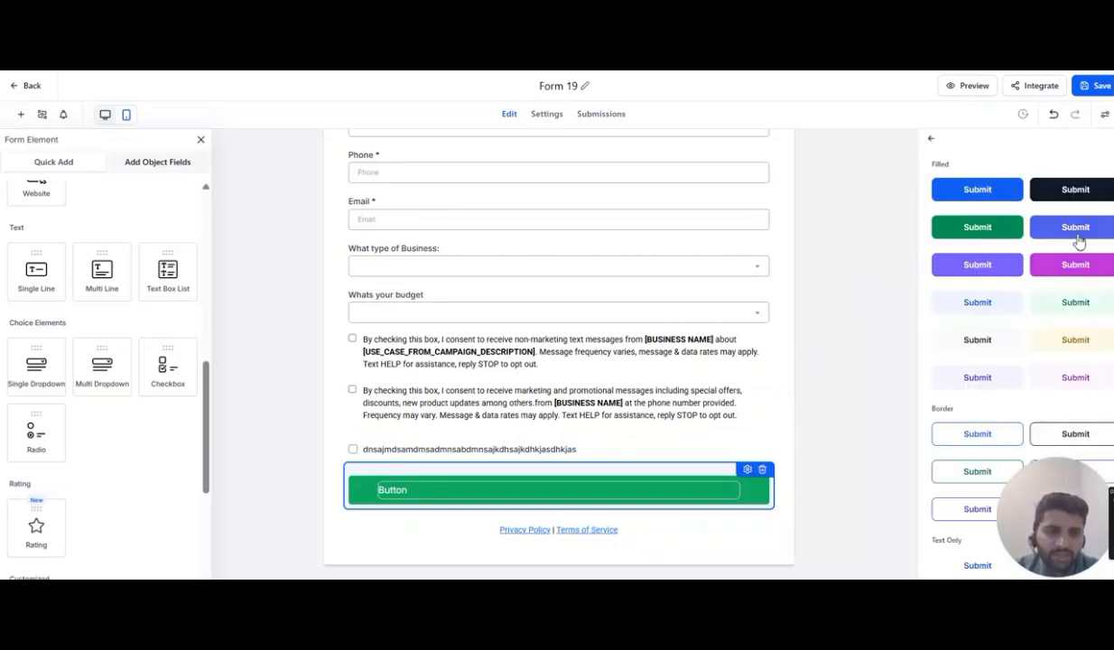
left_click(1071, 264)
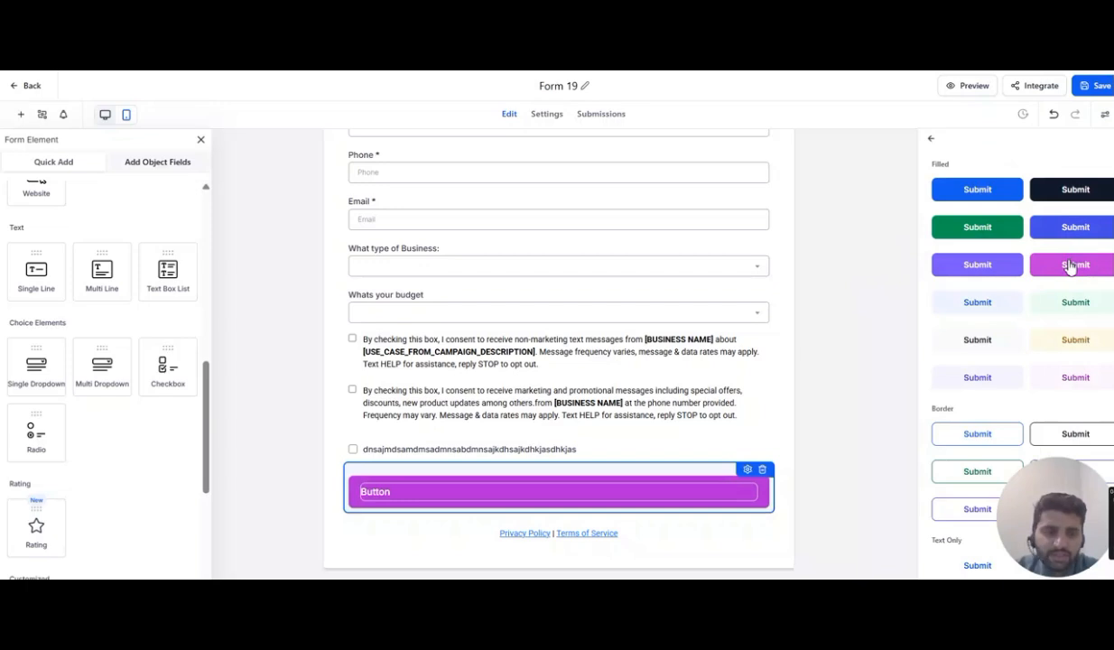
left_click(985, 337)
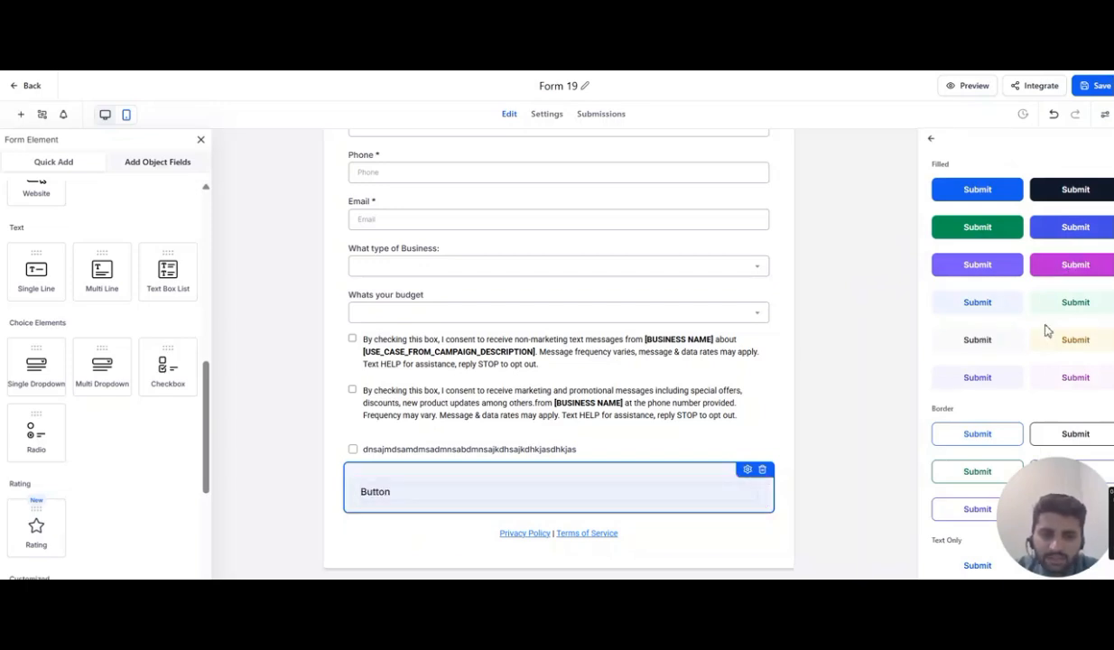
left_click(1076, 341)
scroll(1076, 346, "down", 2)
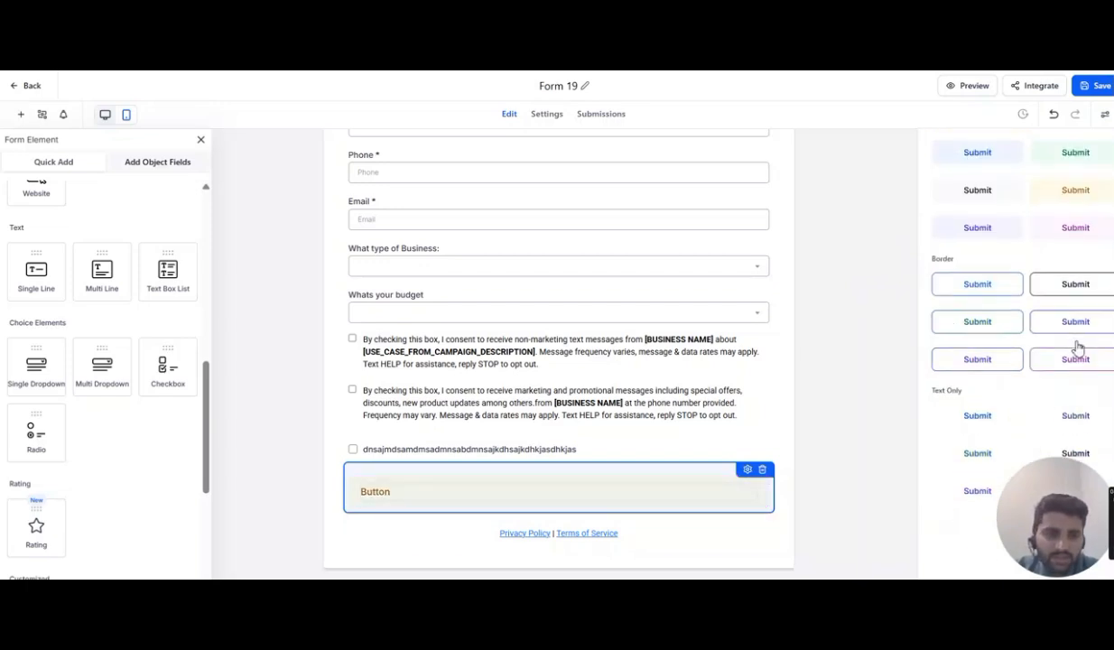
left_click(965, 292)
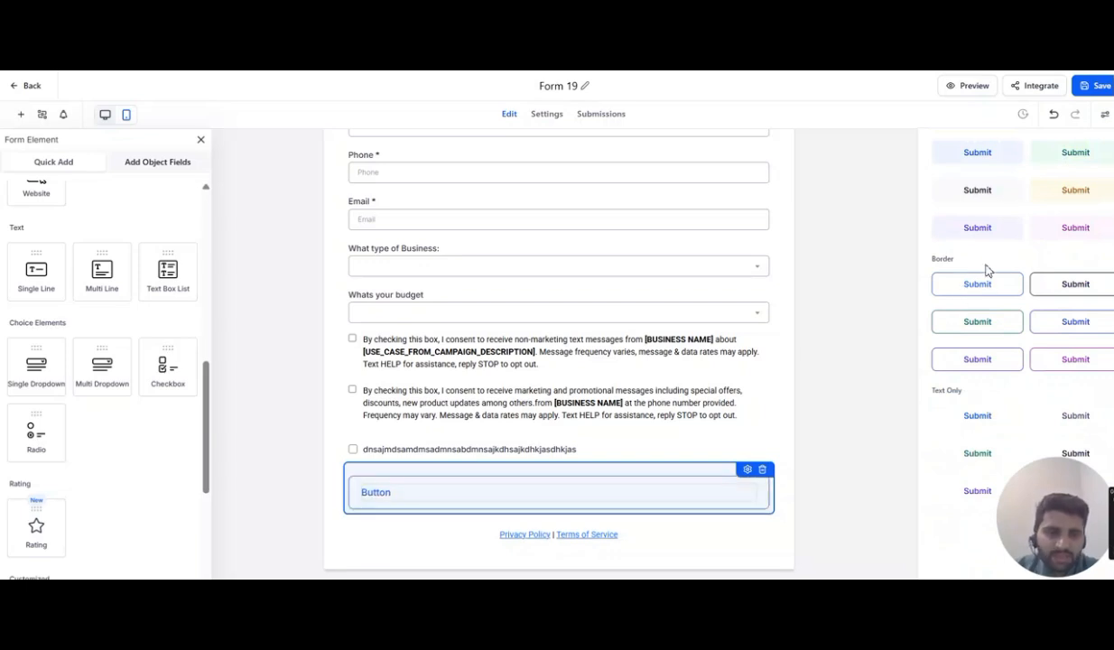
scroll(987, 268, "up", 2)
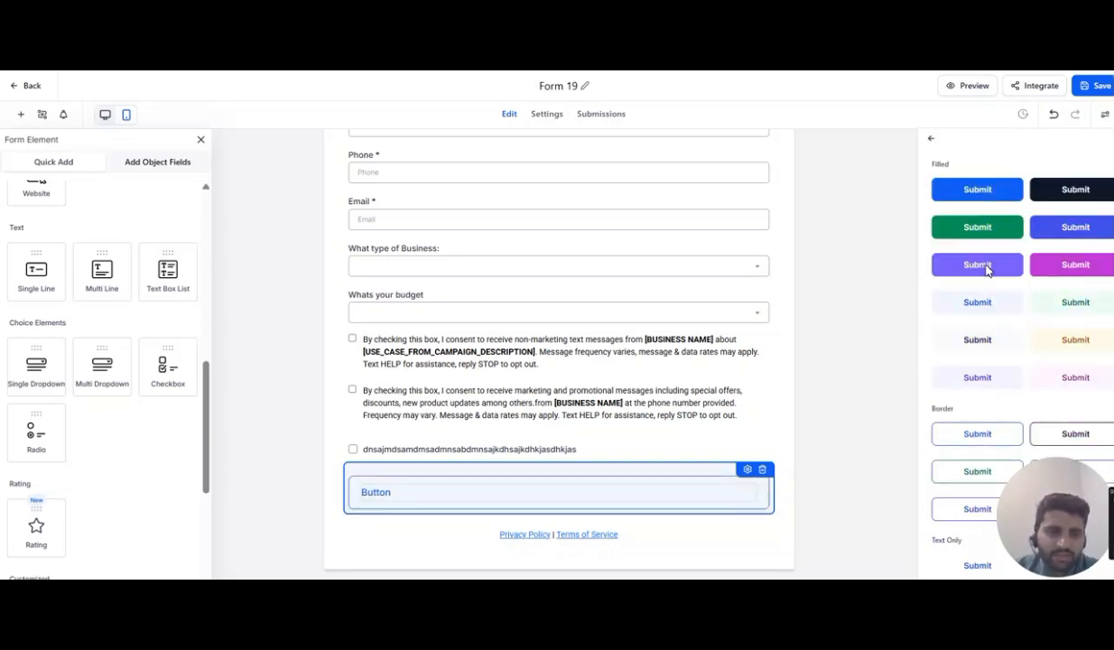
left_click(933, 141)
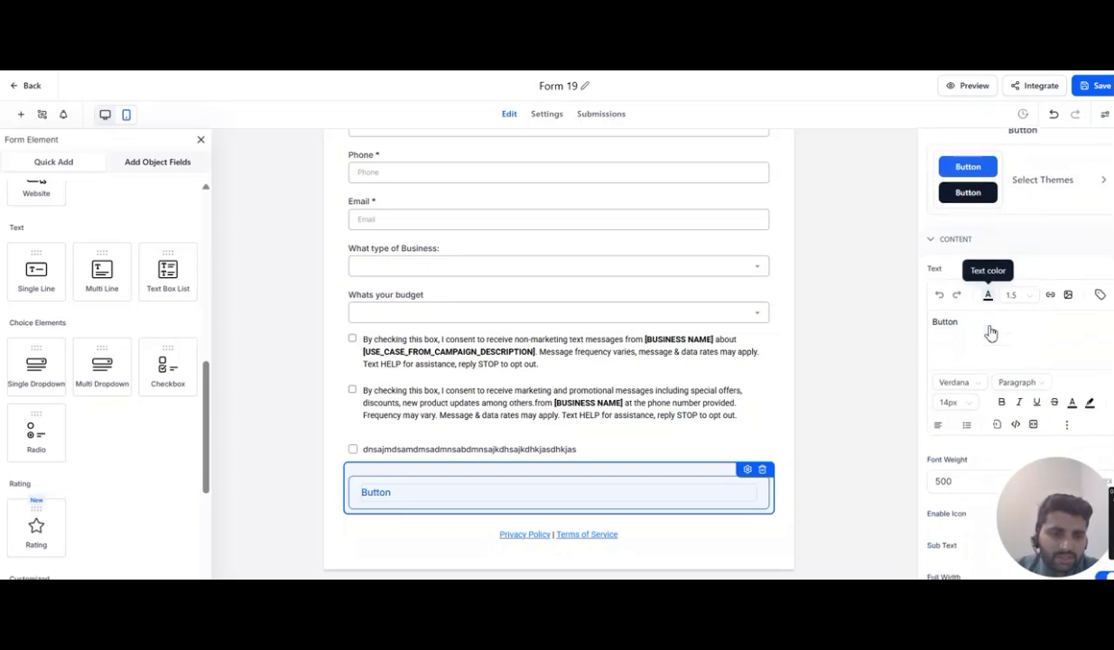
- Set the submit button's alignment to centered
left_click(970, 327)
scroll(971, 329, "up", 1)
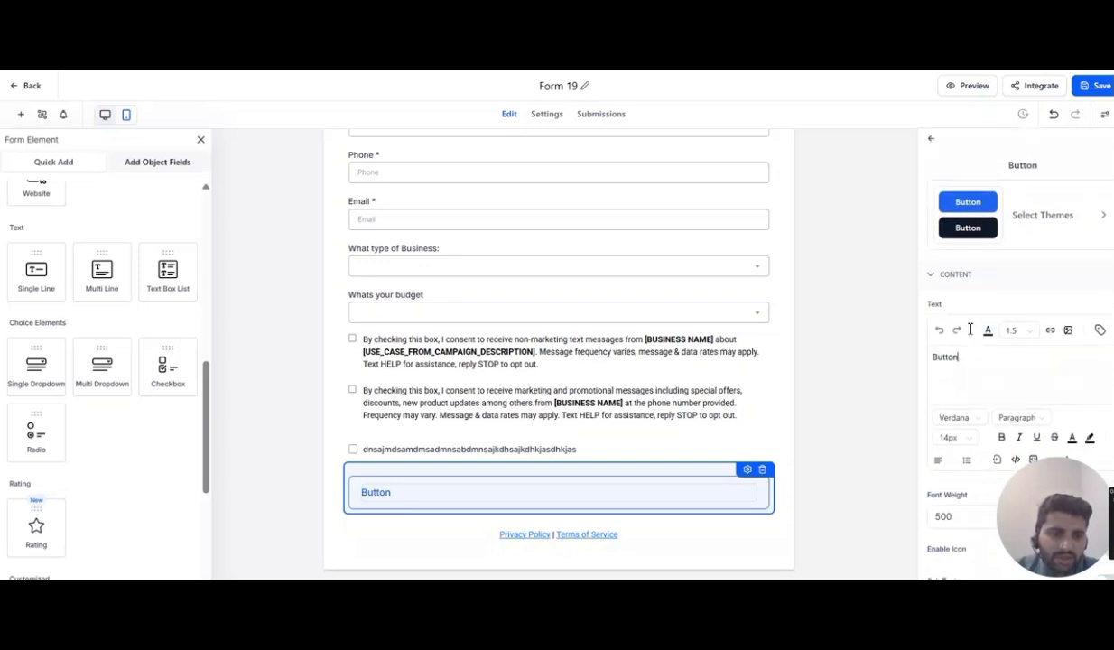
scroll(969, 329, "down", 3)
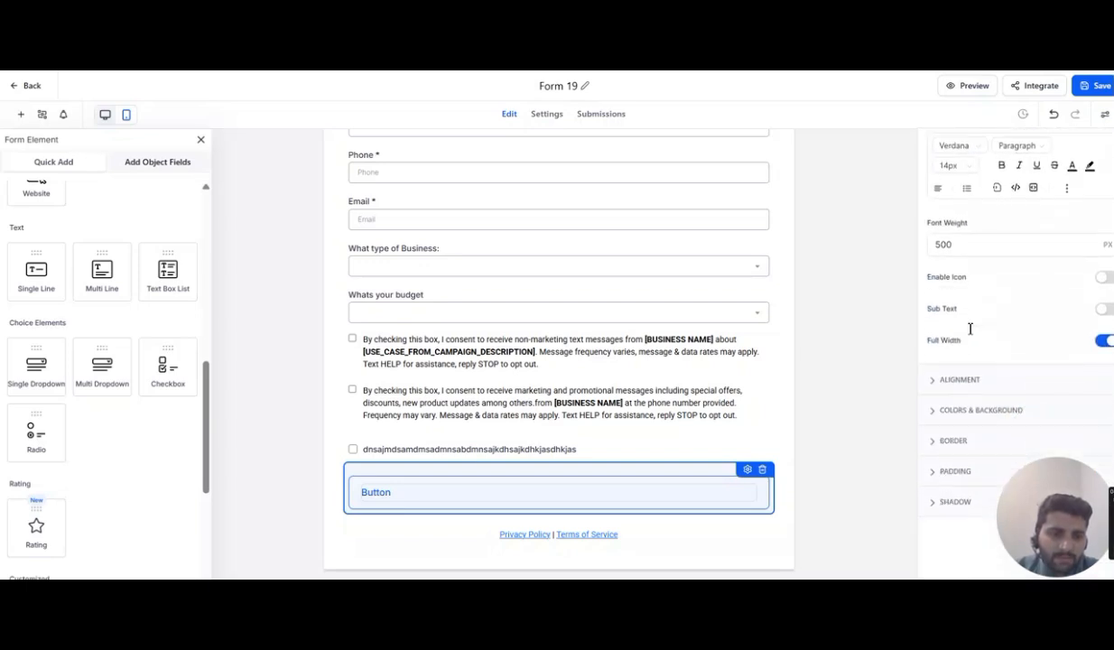
left_click(964, 385)
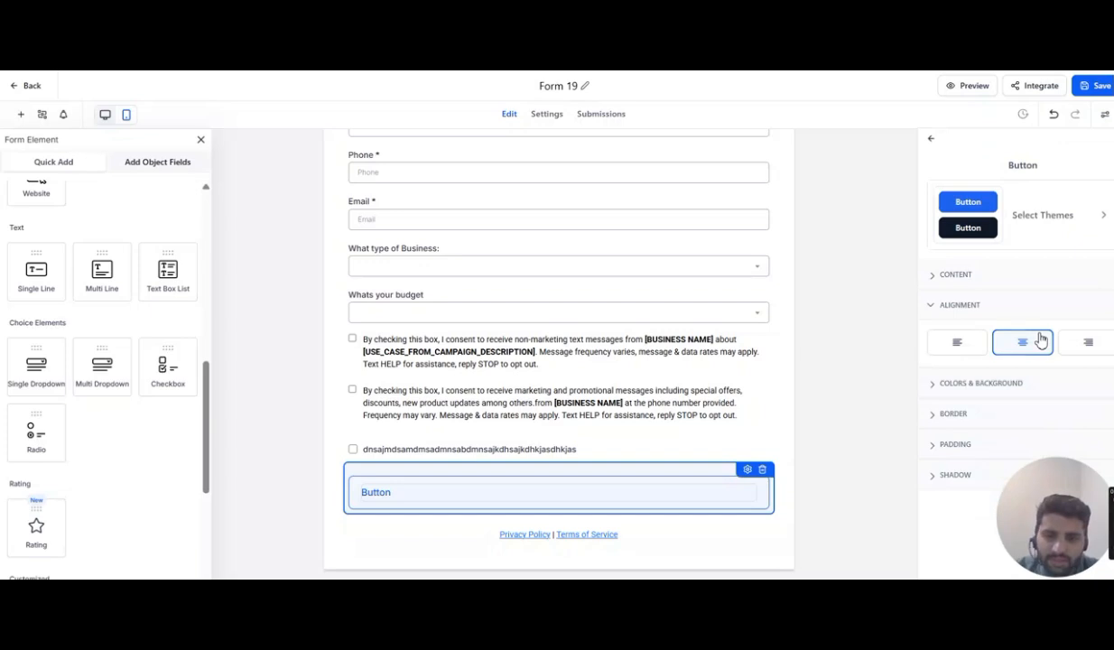
left_click(958, 342)
left_click(1089, 342)
left_click(1023, 343)
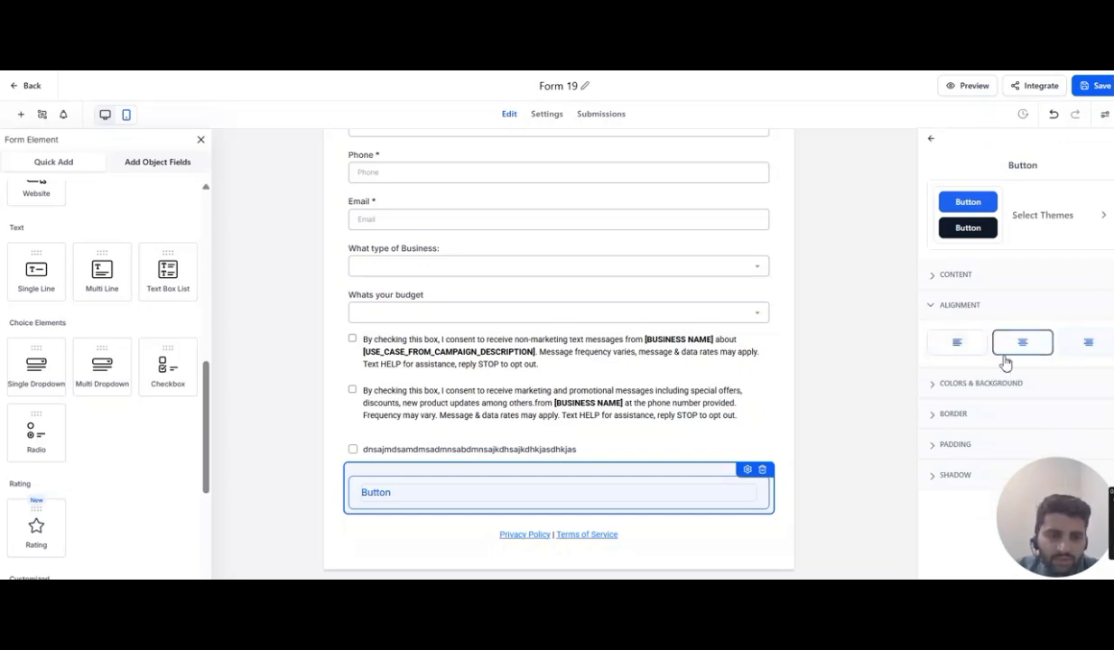
- Examine the submit button's border settings
left_click(952, 414)
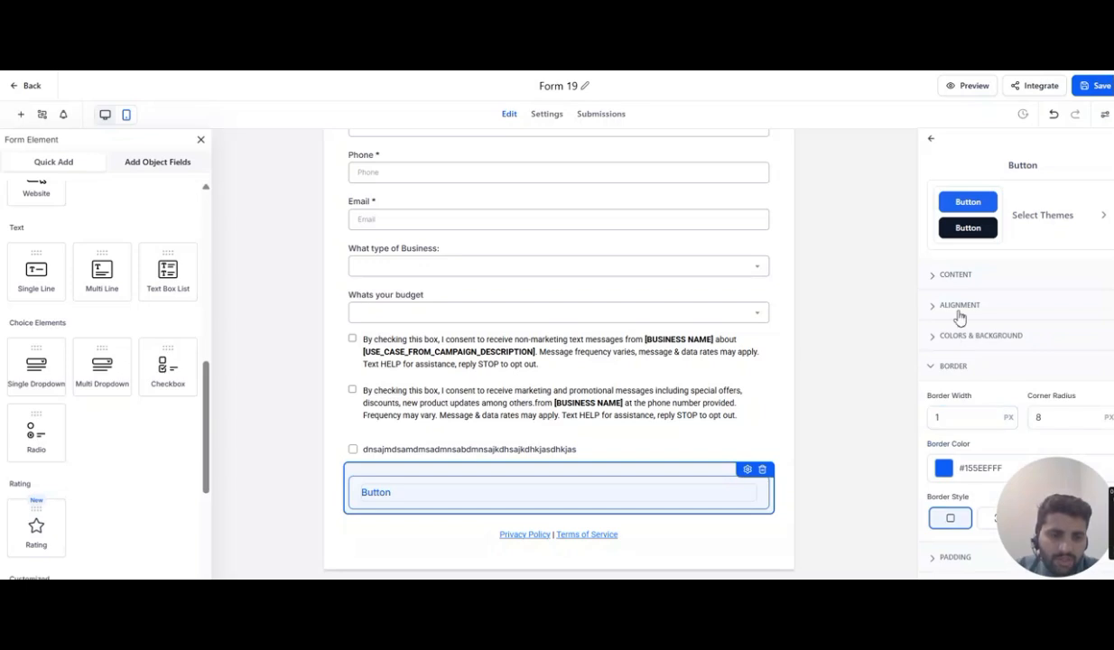
scroll(897, 347, "down", 1)
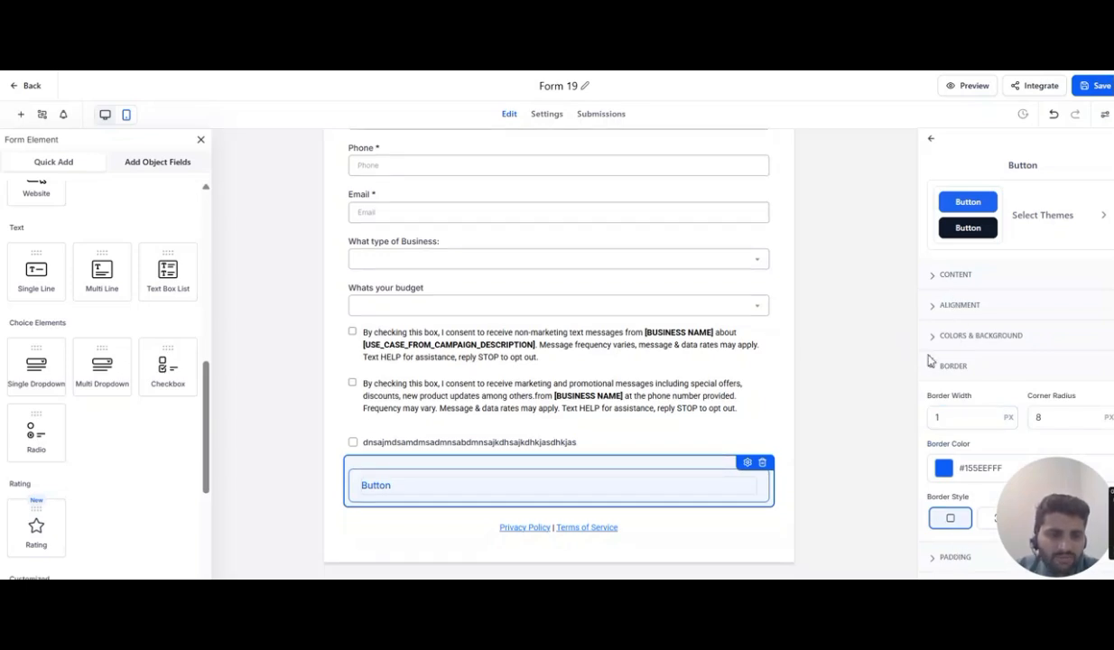
scroll(931, 362, "down", 2)
scroll(929, 228, "up", 2)
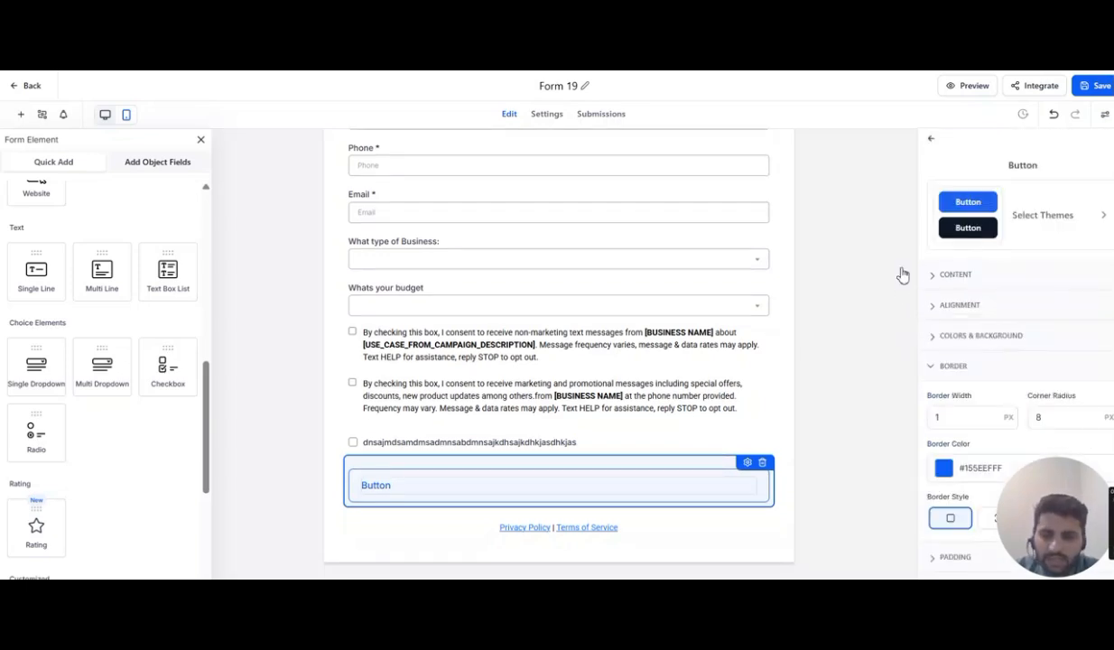
left_click(898, 311)
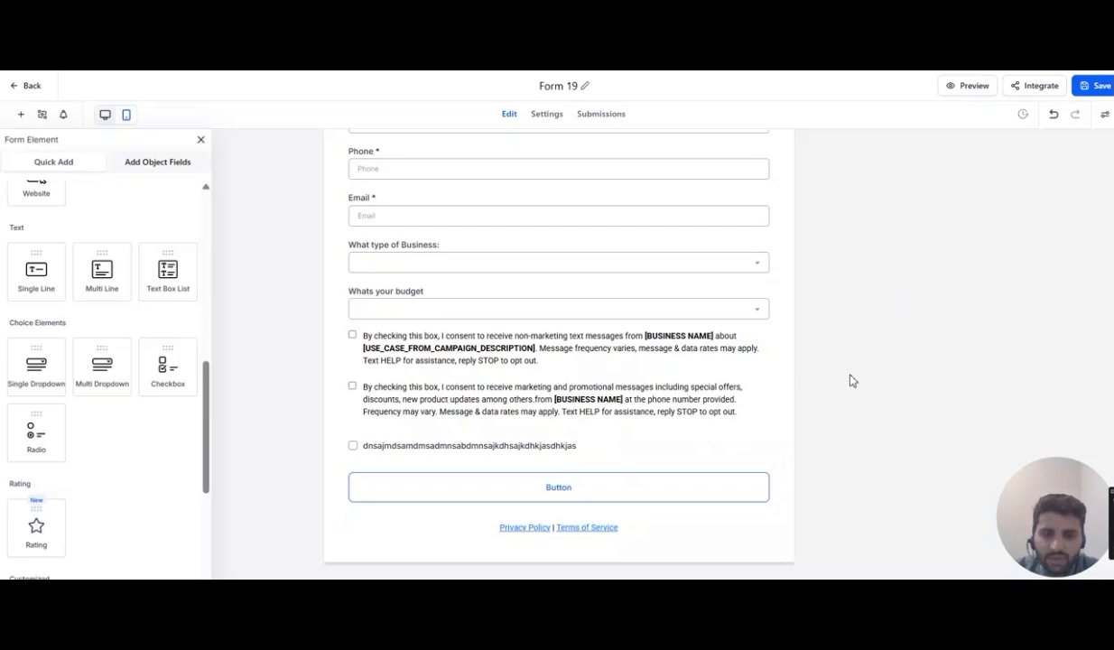
- Preview the form in a new browser tab and return to the editor
scroll(849, 380, "up", 2)
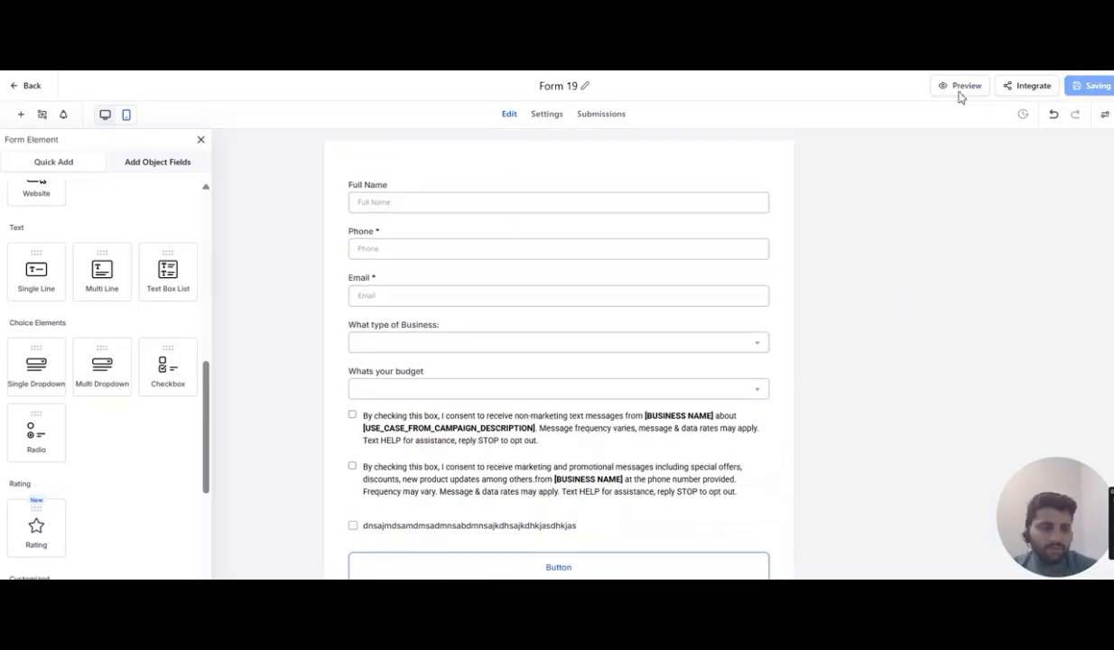
left_click(959, 95)
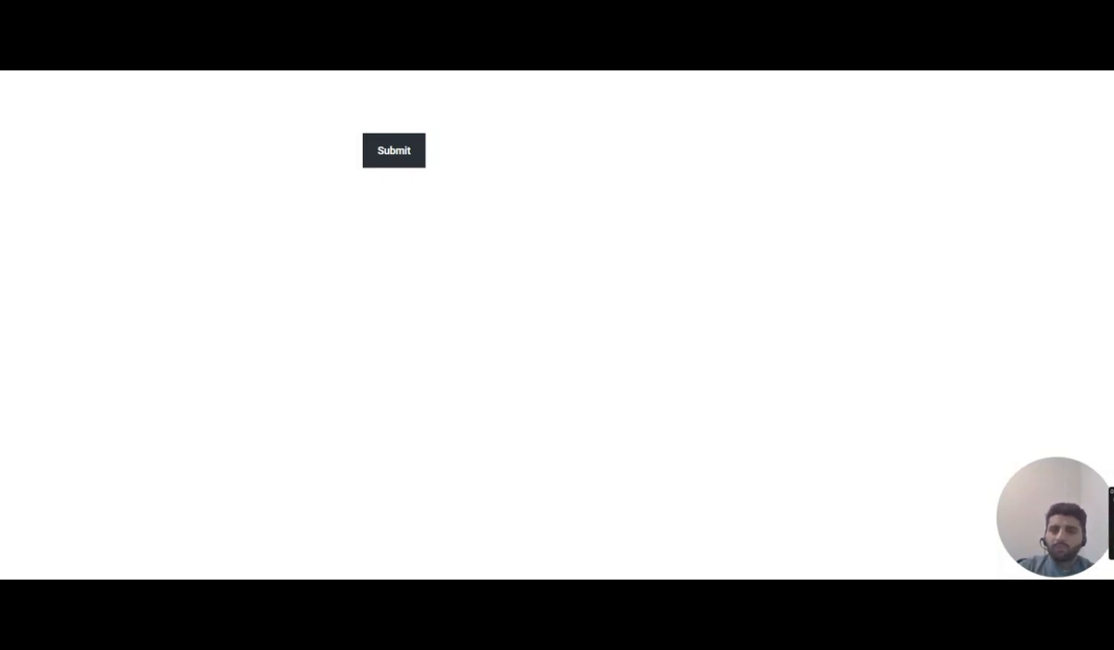
key("ctrl+shift+Tab")
scroll(606, 212, "down", 2)
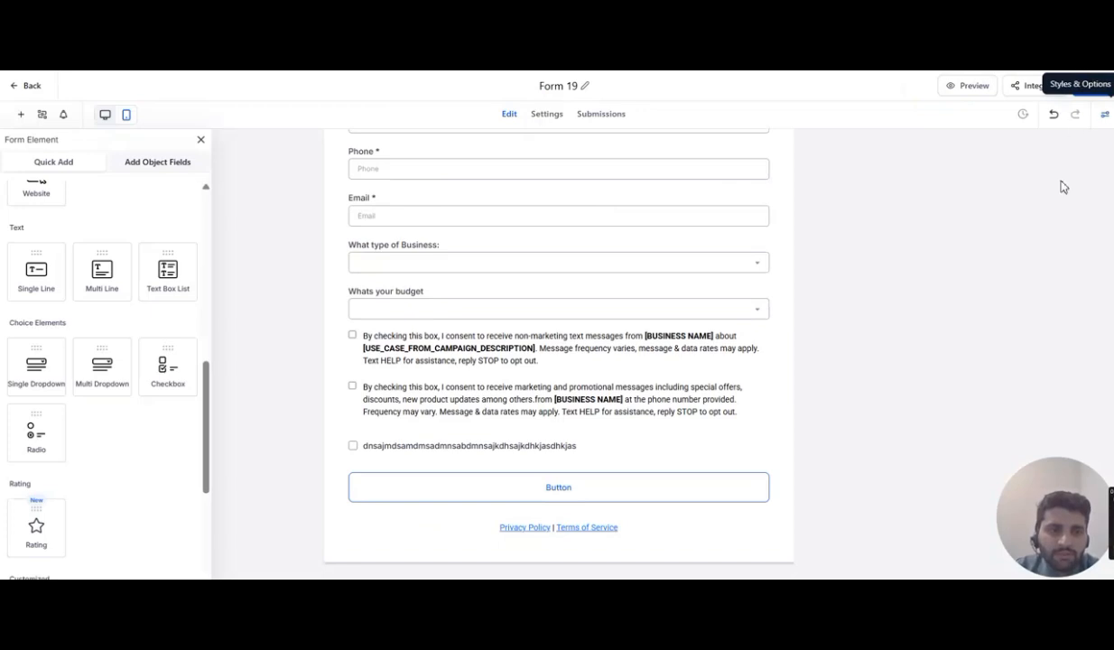
- Try to save the form
left_click(1092, 85)
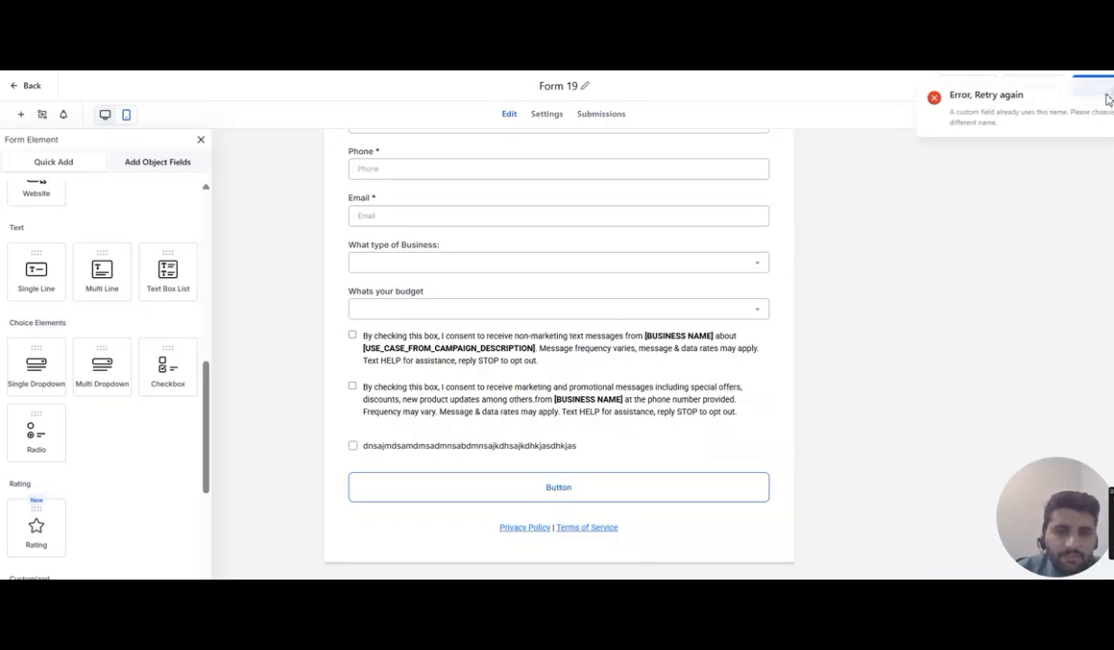
left_click(1106, 95)
scroll(736, 224, "up", 2)
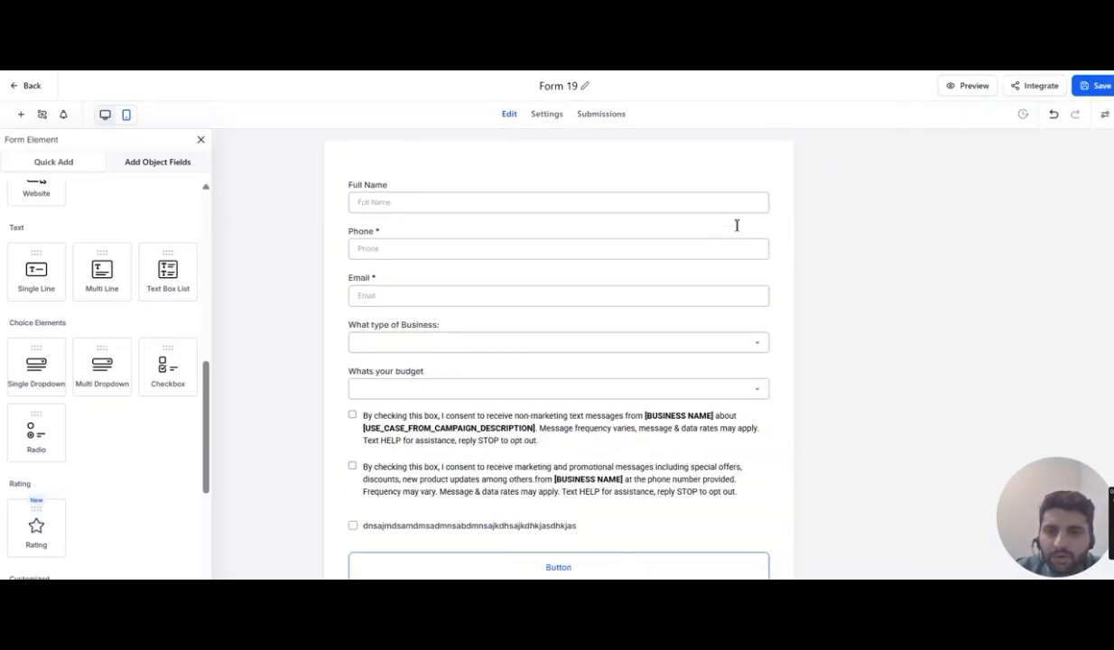
- Delete the extra checkbox element below the consent text and retry saving the form
left_click(428, 209)
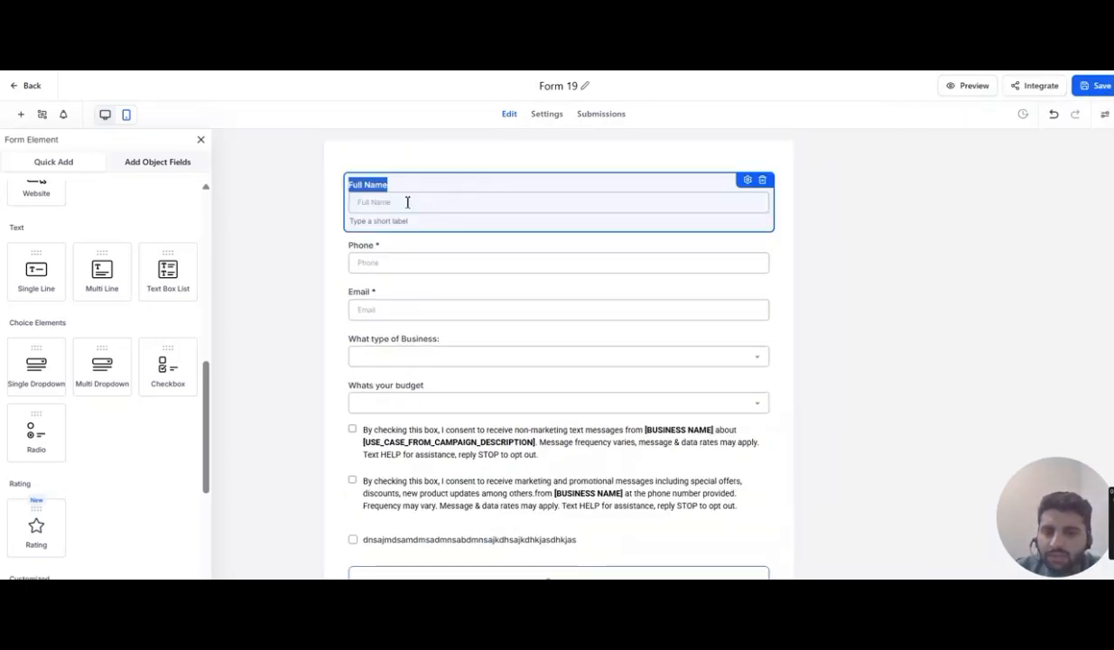
left_click(827, 183)
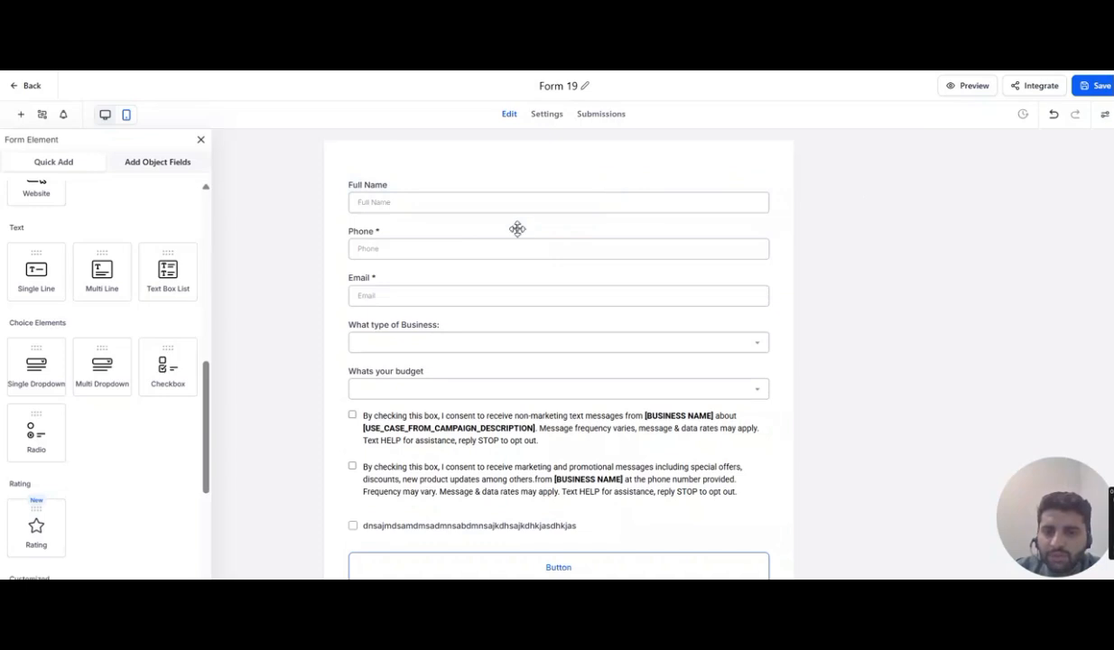
scroll(518, 228, "down", 1)
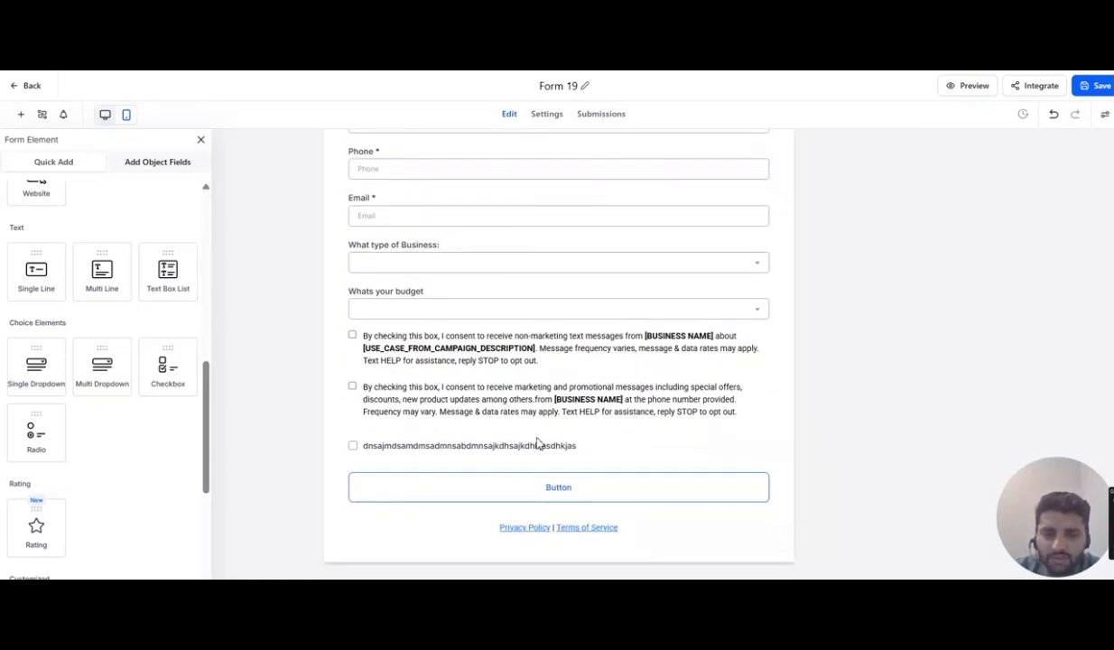
left_click(510, 442)
left_click(763, 441)
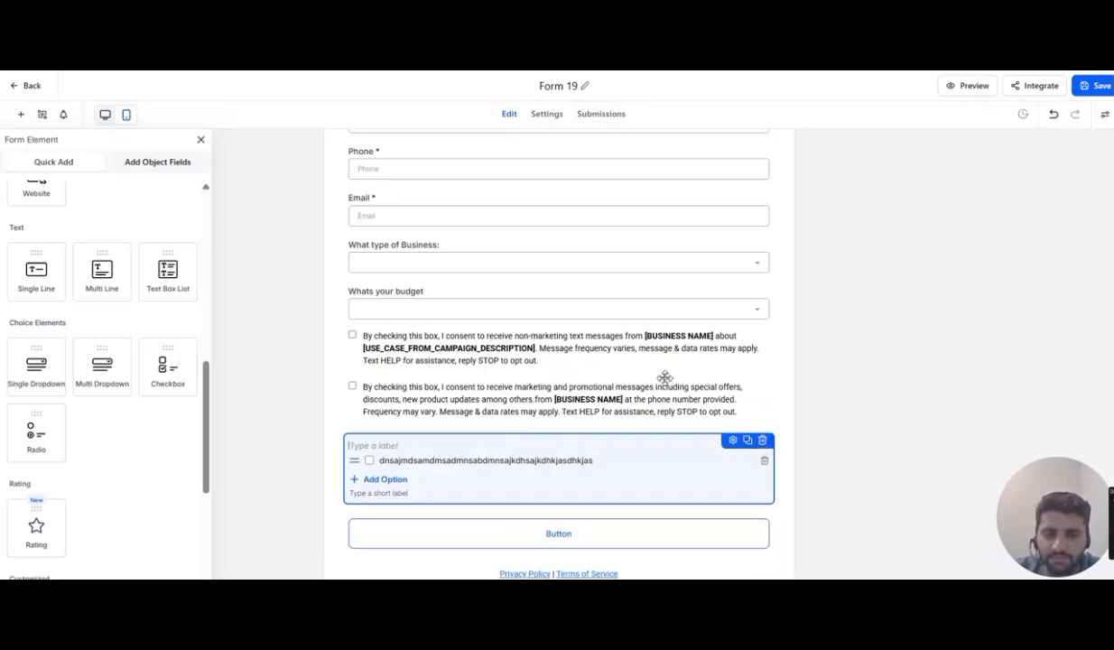
left_click(1086, 87)
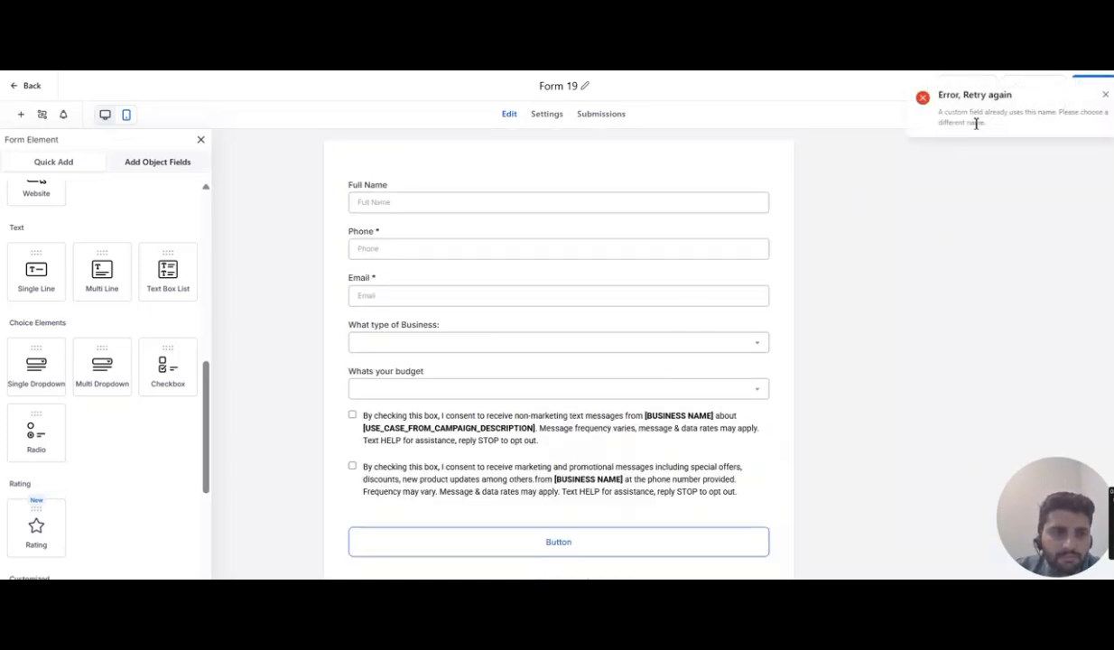
left_click(1107, 93)
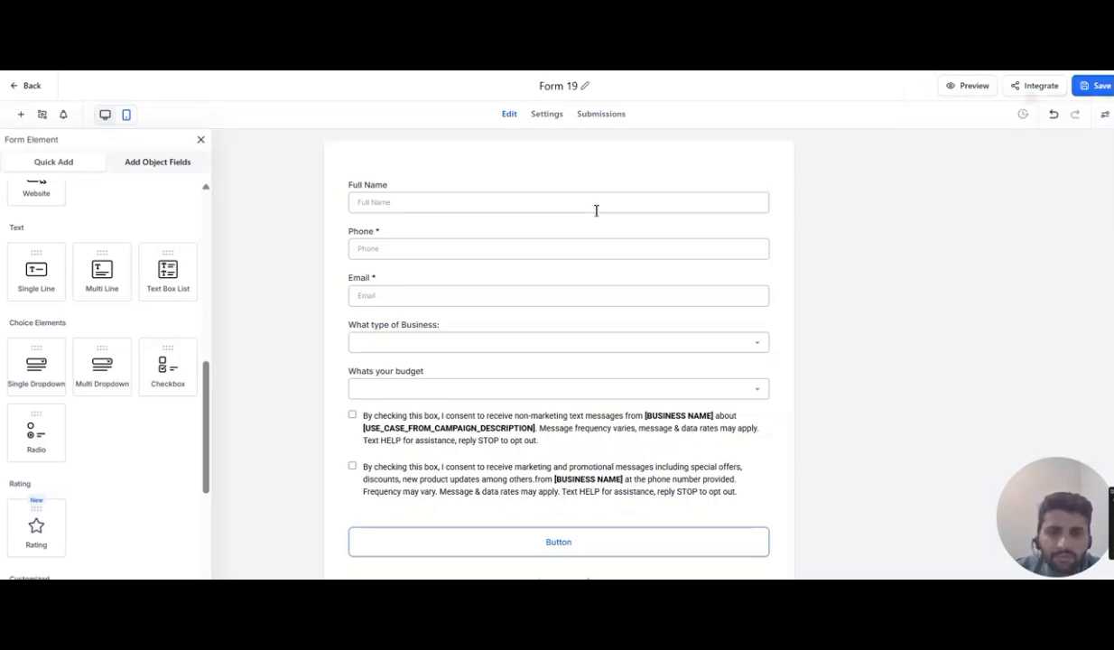
- Relabel the Full Name field as 'Enter Full Name', retrying the save along the way
left_click(423, 184)
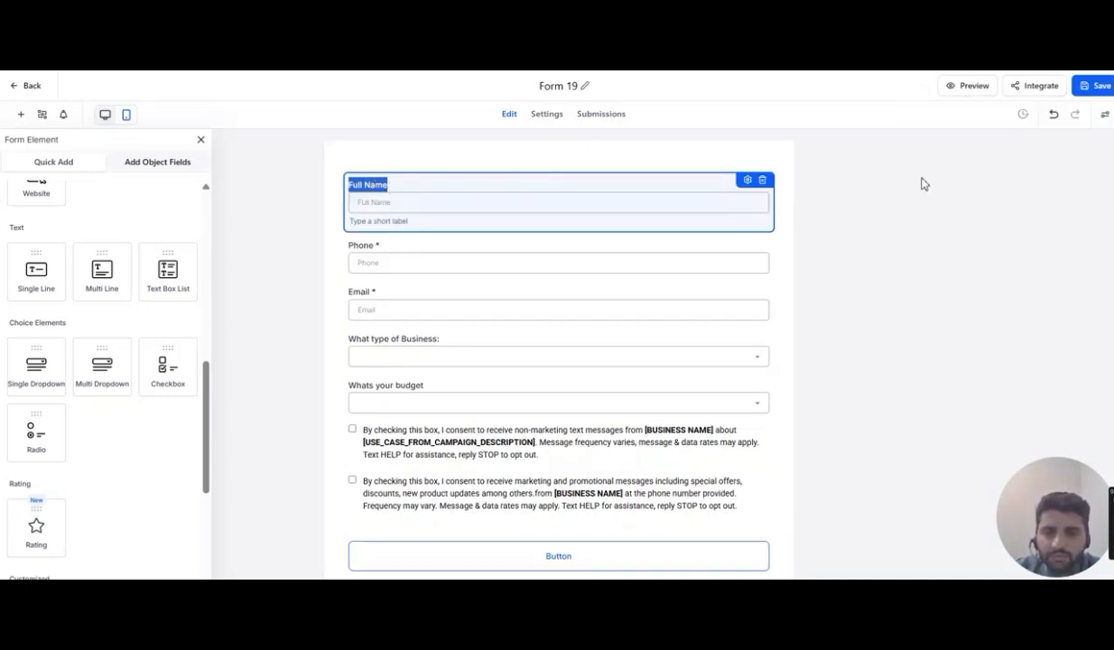
left_click(748, 182)
left_click(933, 219)
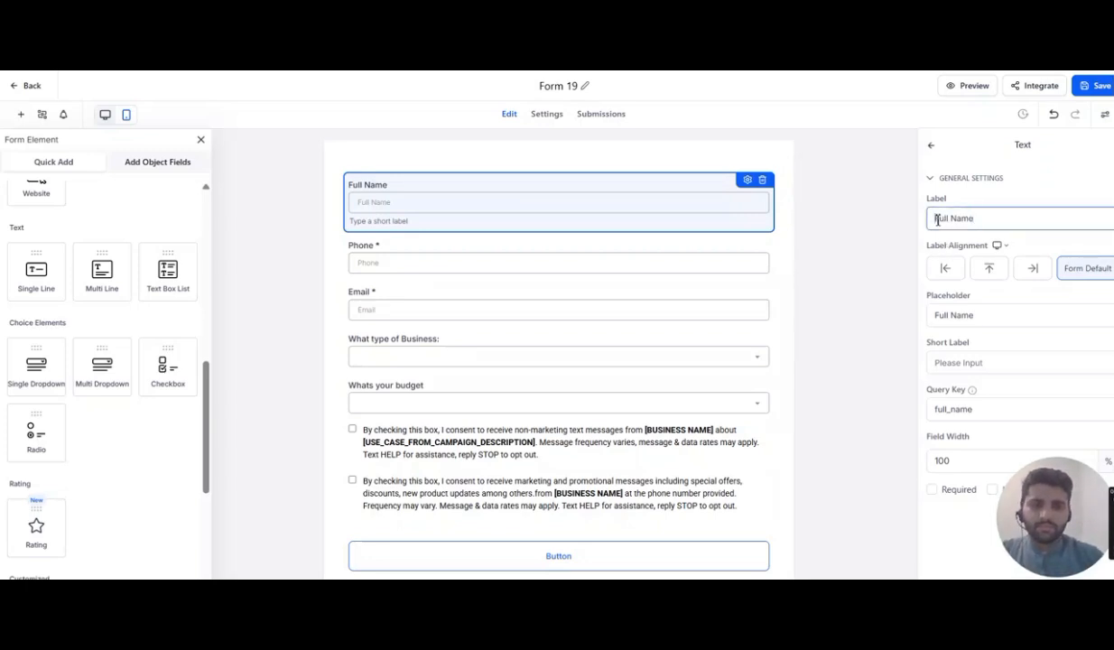
type("Enter")
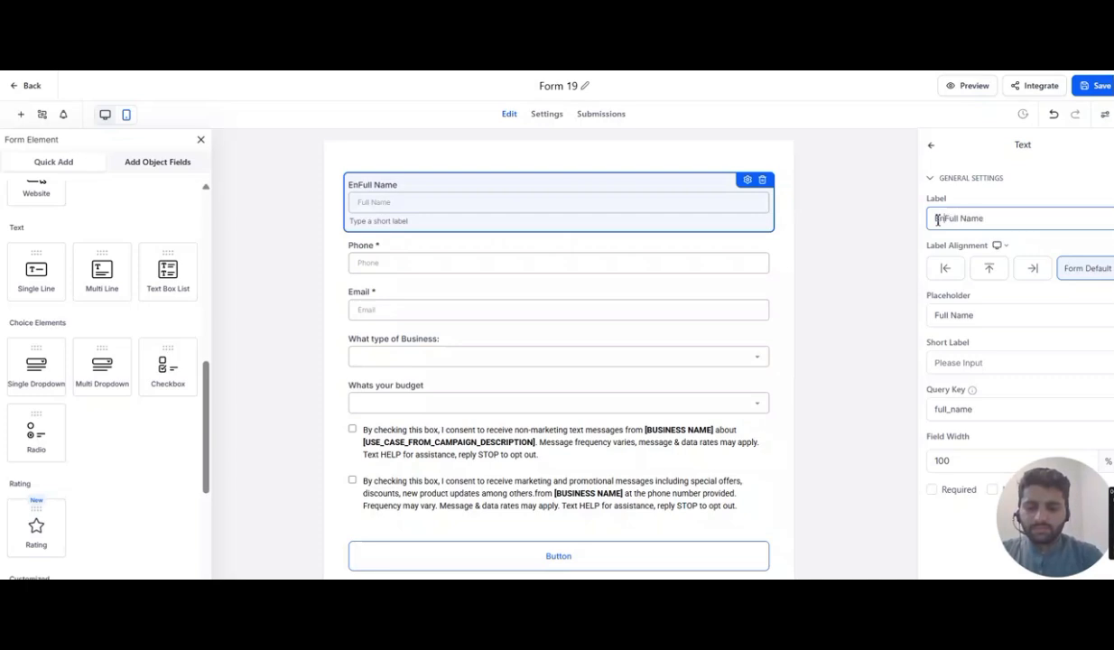
type("_")
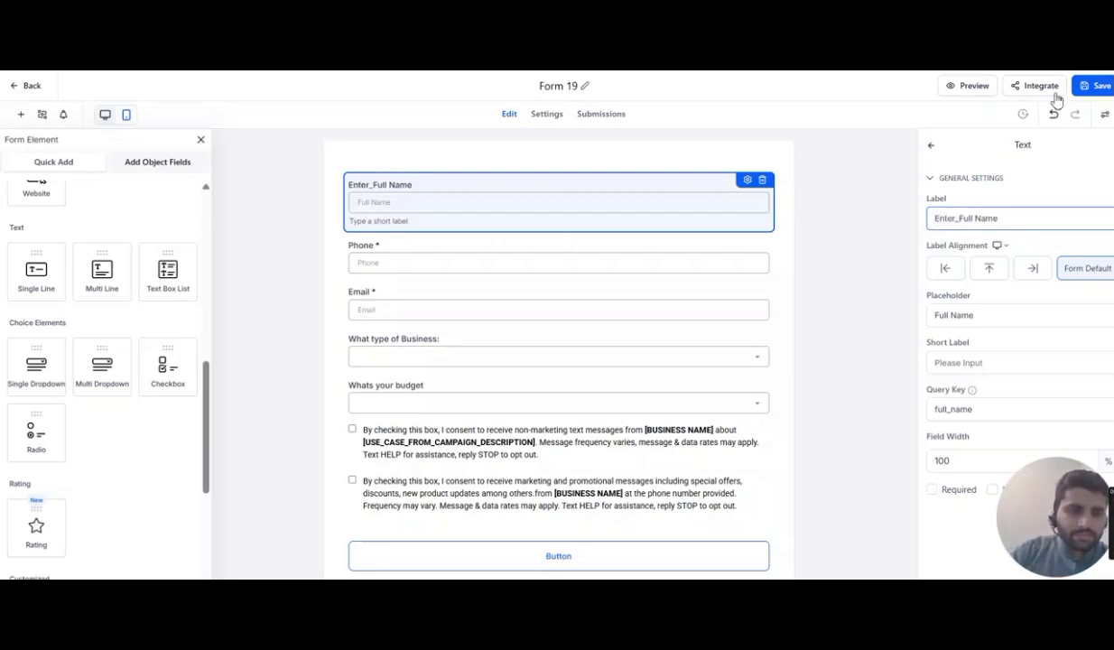
left_click(1096, 86)
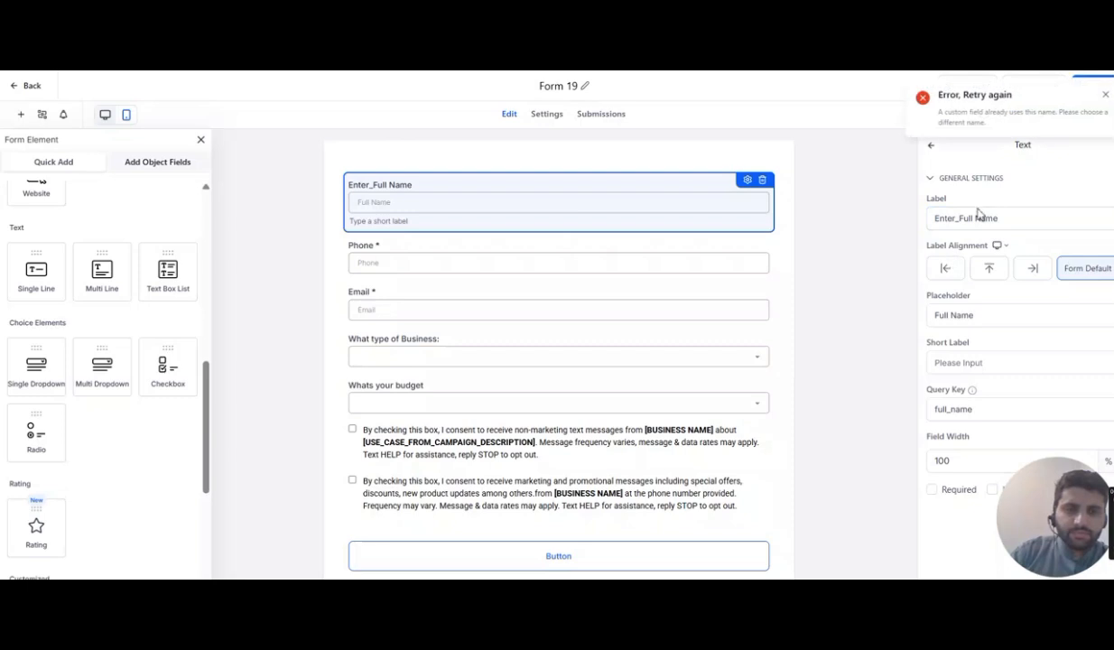
left_click(1109, 96)
left_click(968, 217)
key("BackSpace")
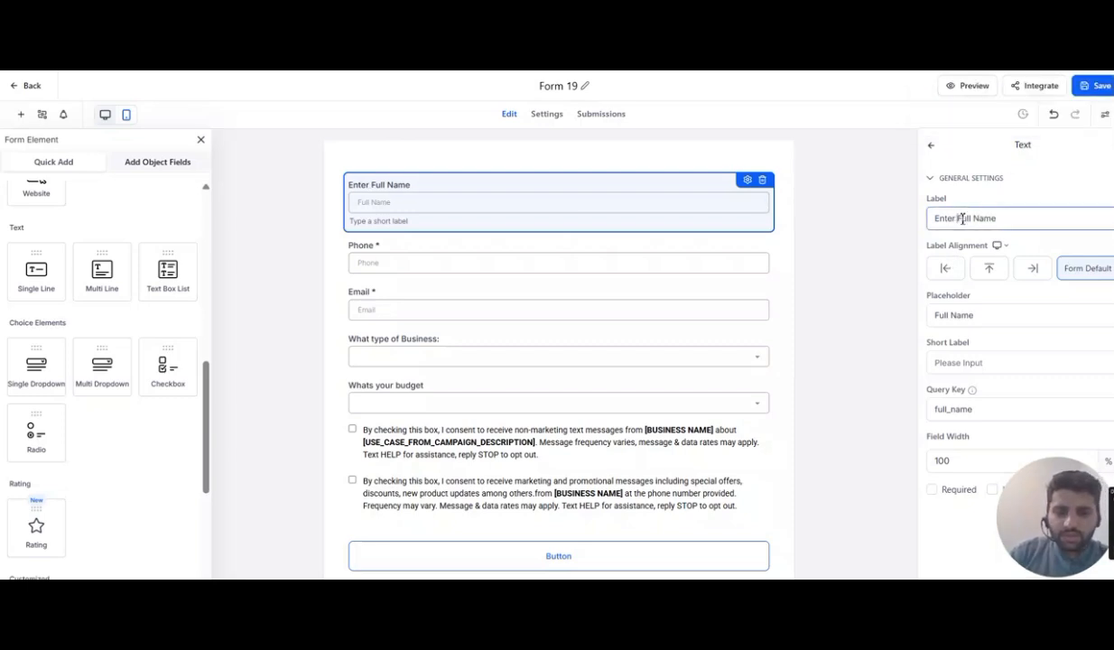
- Remove the [BUSINESS NAME] and [USE_CASE_FROM_CAMPAIGN_DESCRIPTION] placeholders from both consent text blocks
left_click(502, 426)
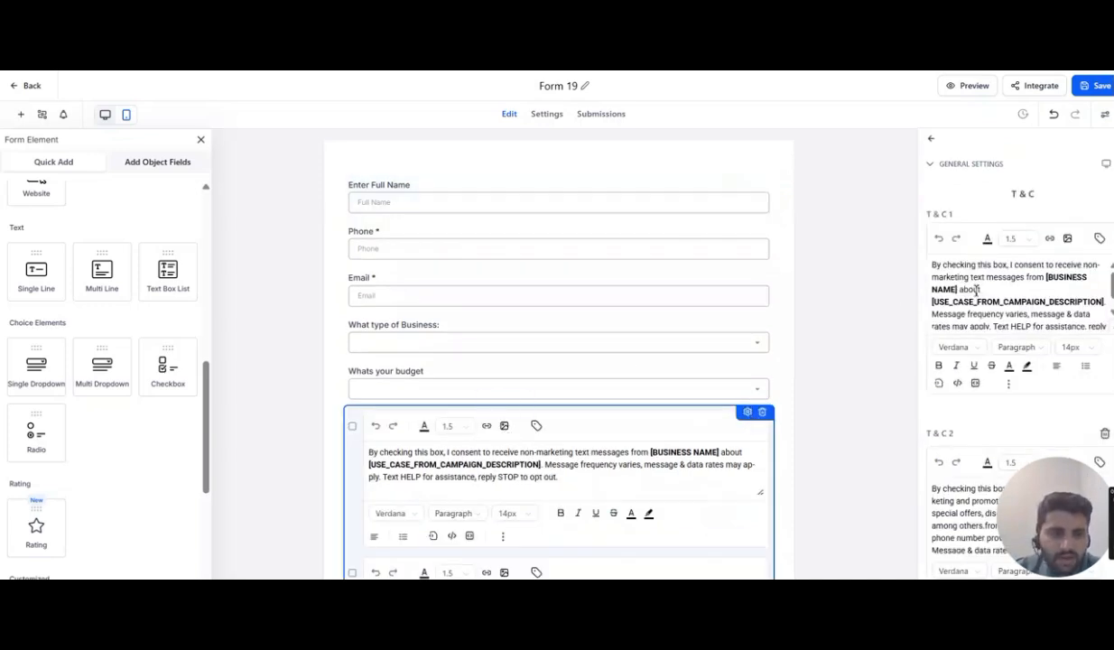
left_click_drag(959, 289, 1043, 271)
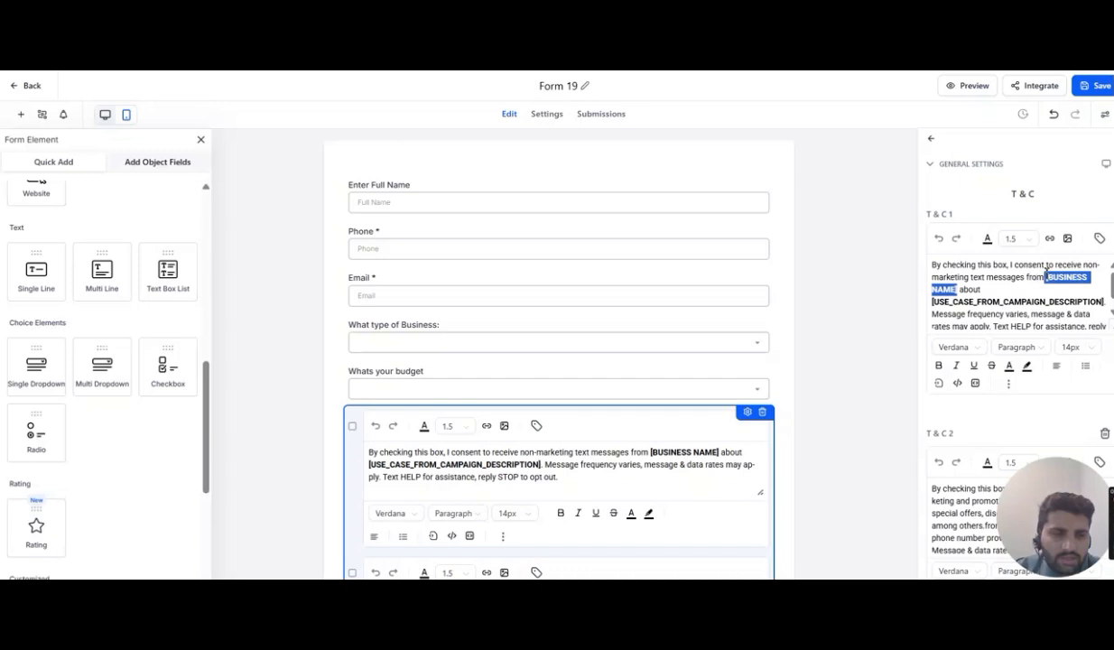
key("BackSpace")
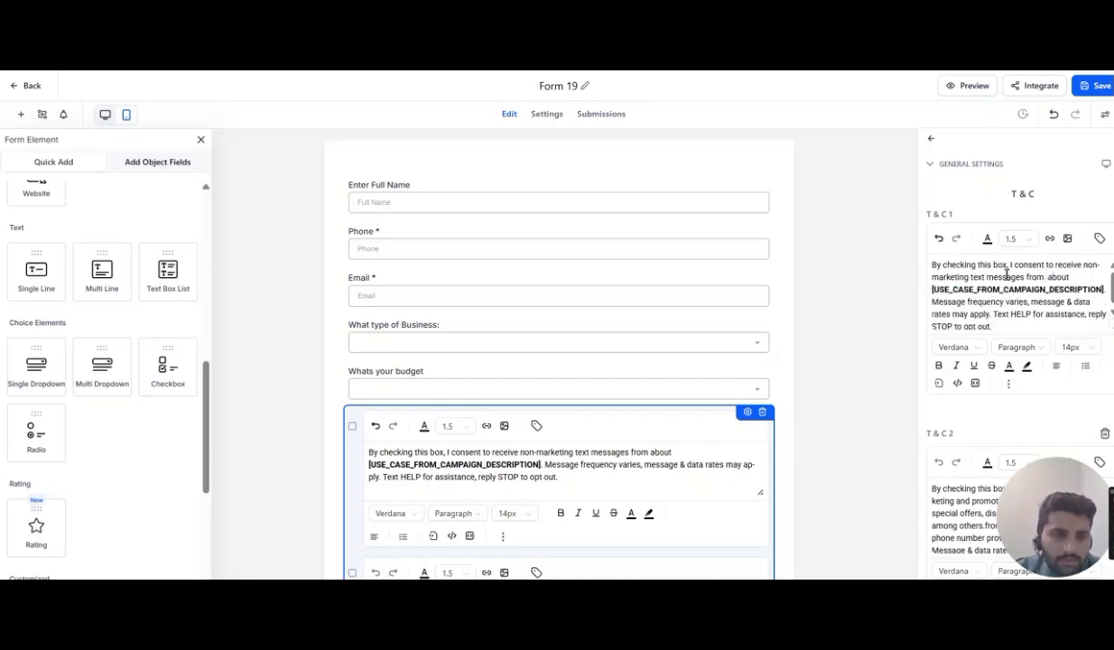
left_click_drag(934, 289, 1107, 289)
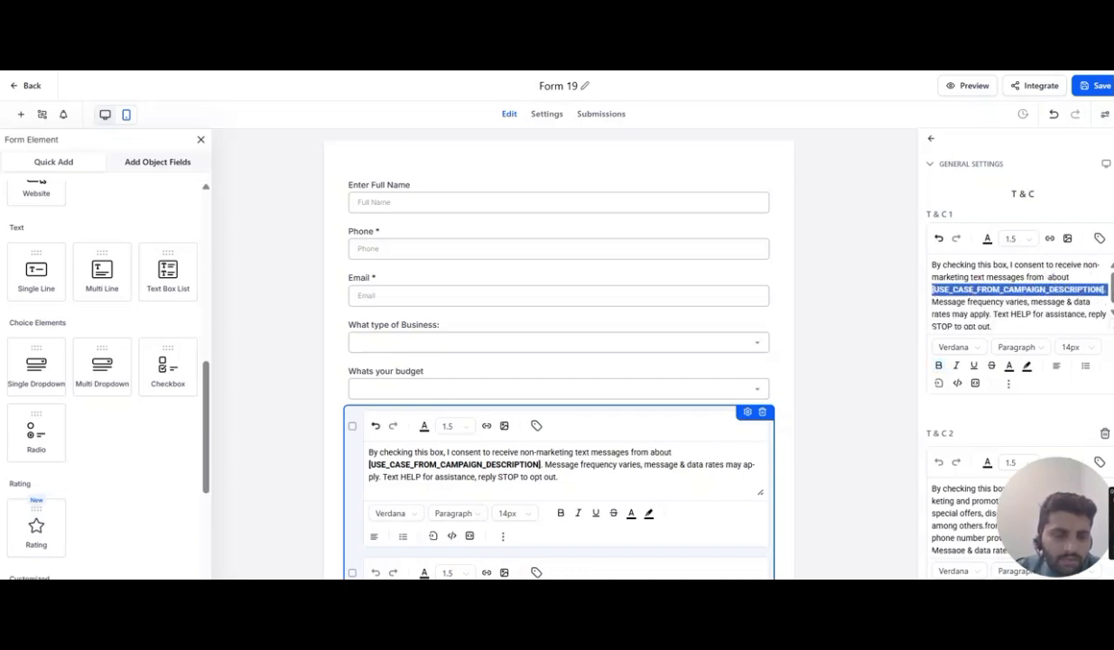
key("BackSpace")
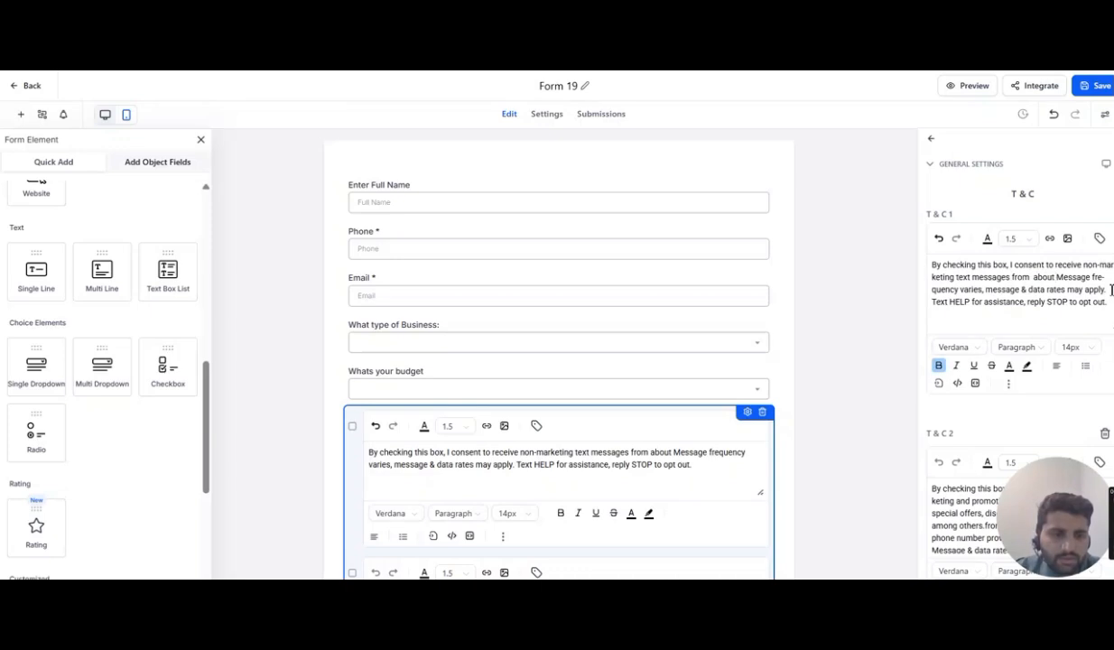
scroll(1017, 388, "down", 2)
left_click_drag(1005, 370, 1075, 370)
key("BackSpace")
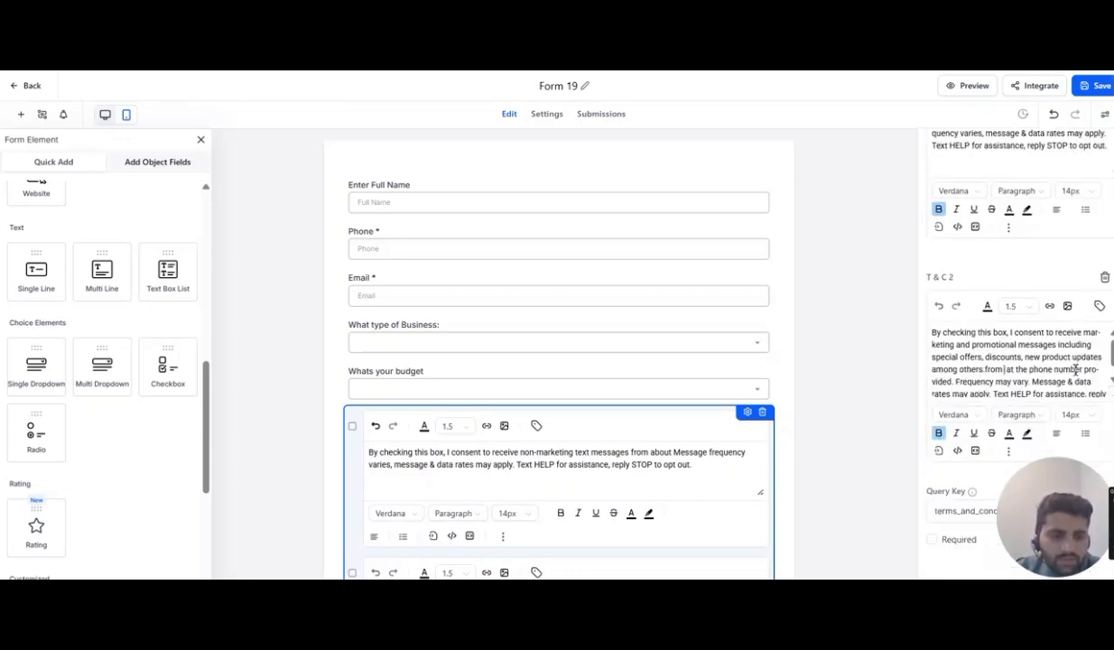
- Try saving the form again twice
left_click(1096, 83)
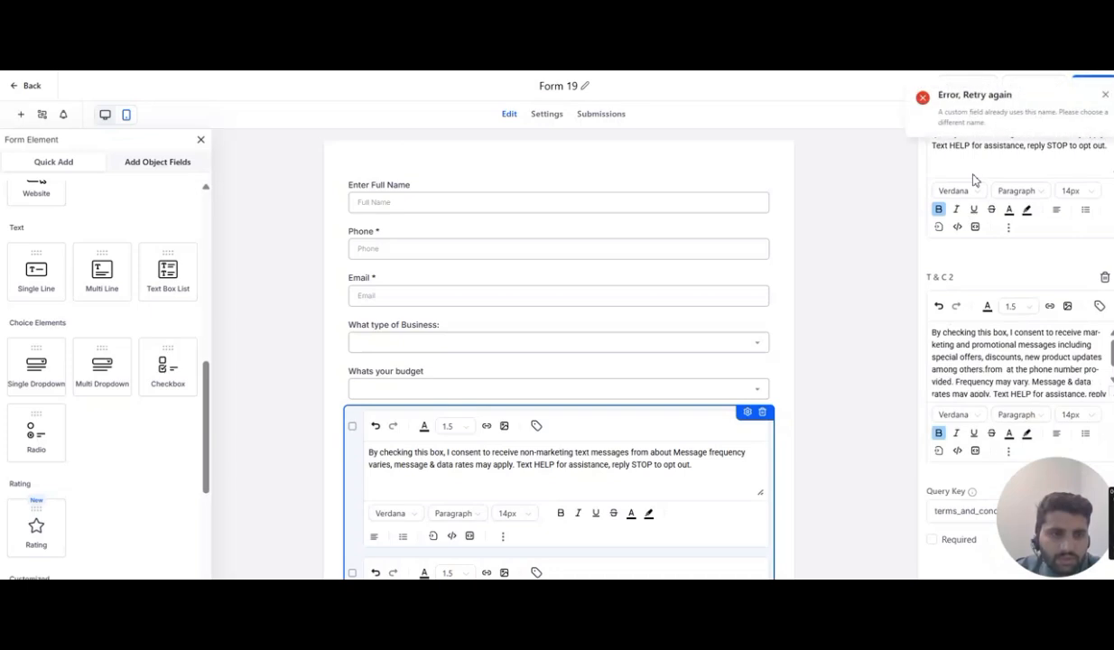
left_click(1105, 97)
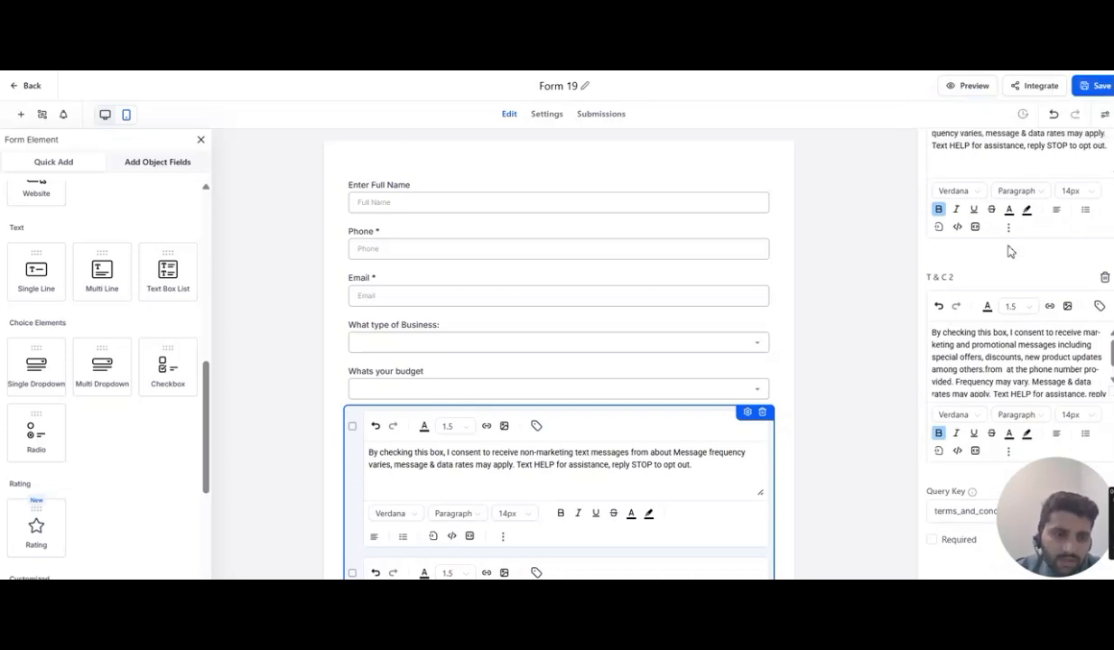
scroll(1011, 252, "down", 1)
left_click(975, 92)
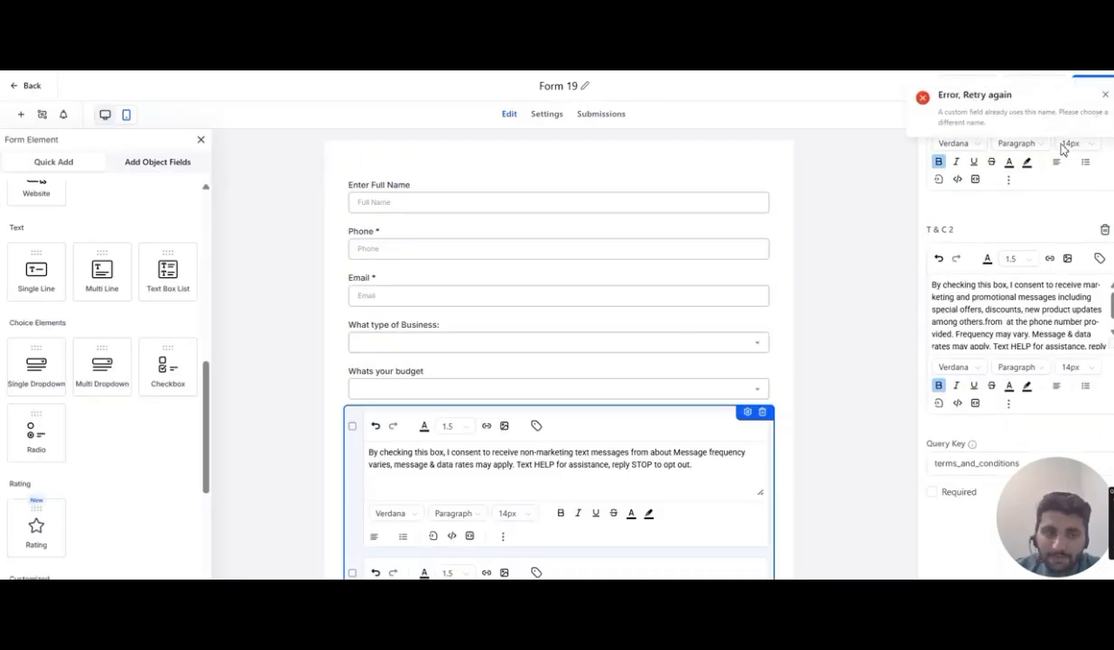
left_click(1103, 96)
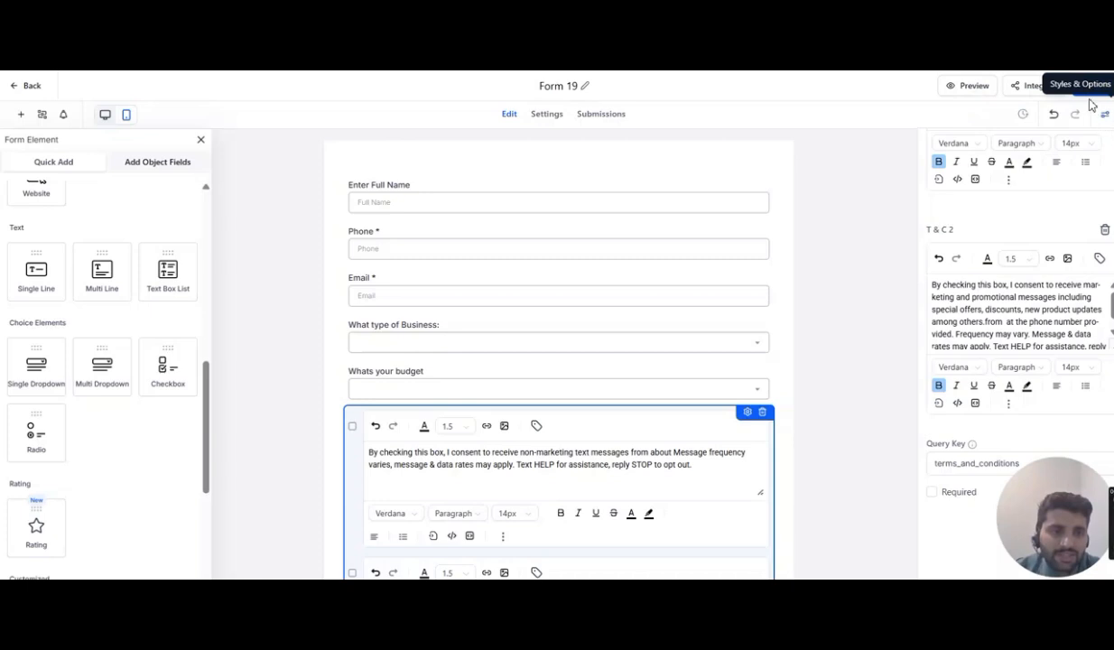
- Try switching the form layout to Two Column in the style options, then revert to Single Column
left_click(1106, 118)
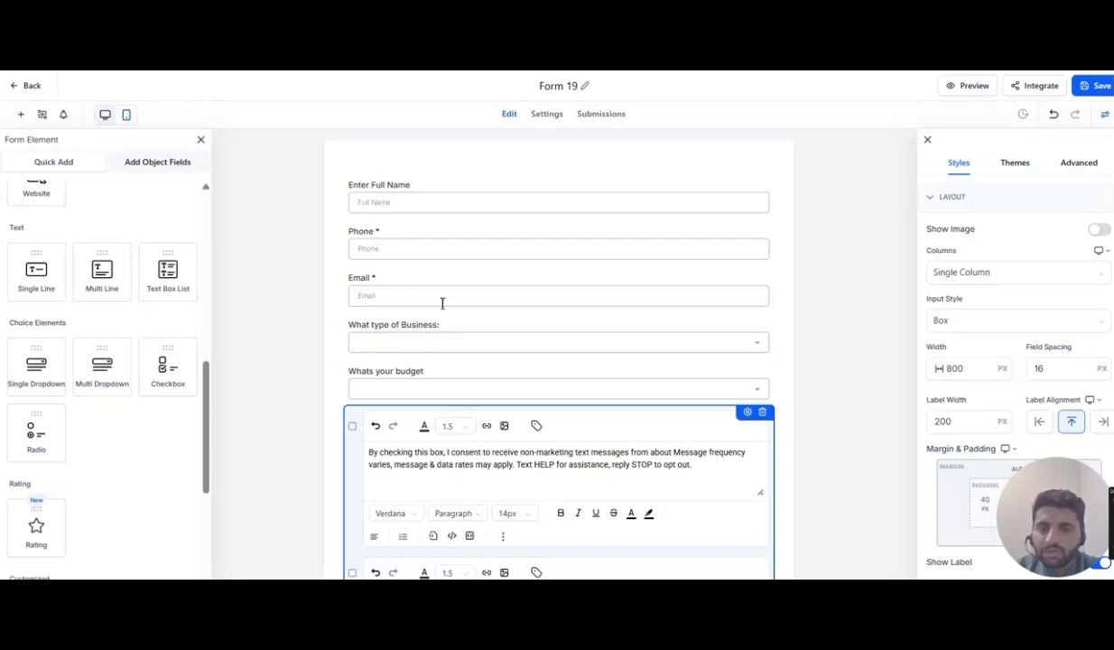
left_click(966, 273)
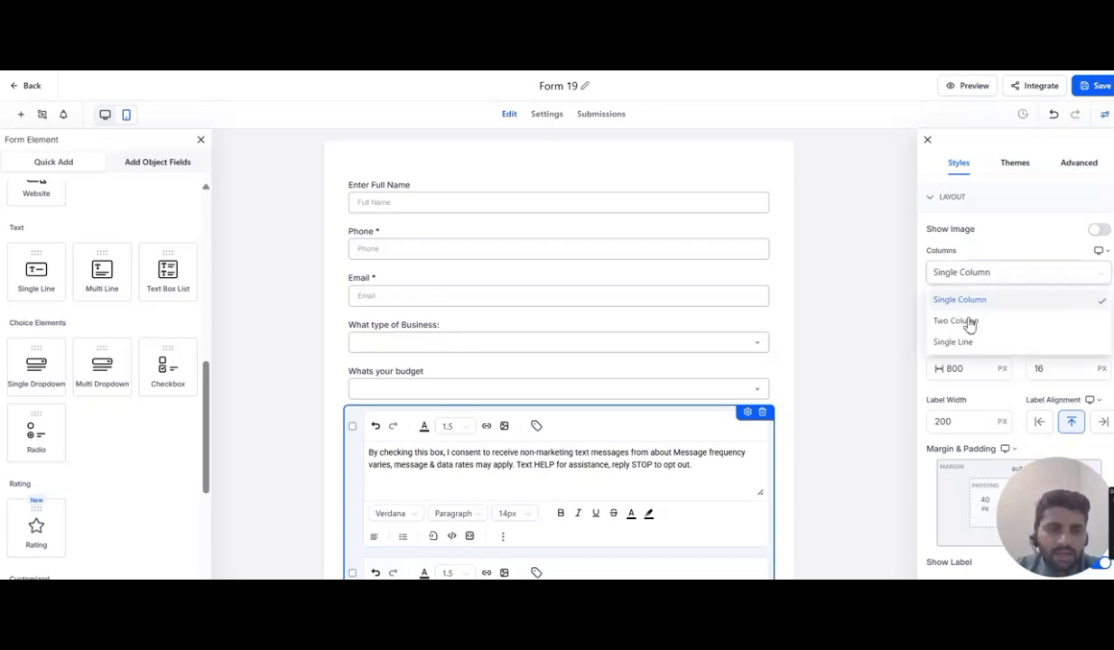
left_click(961, 322)
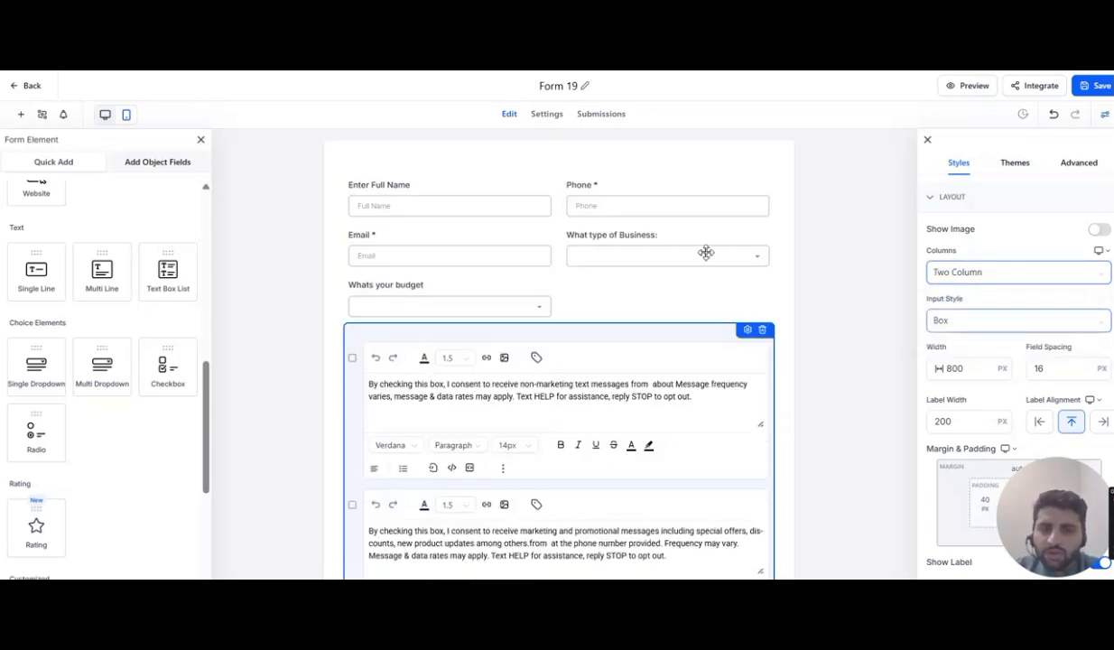
left_click(969, 274)
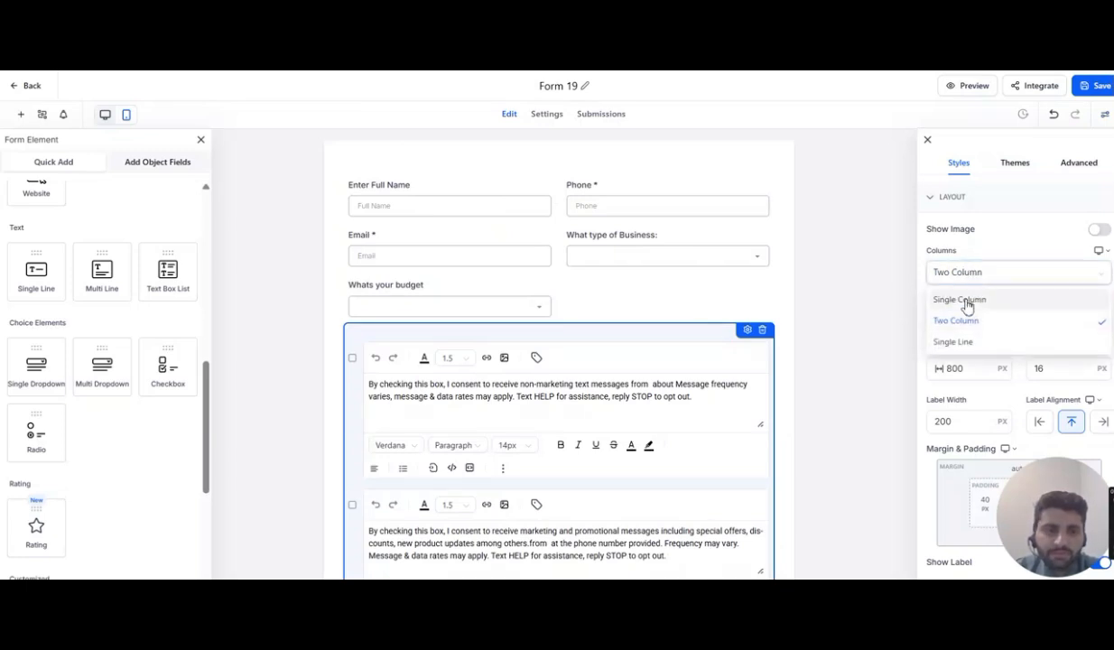
left_click(967, 307)
- Set the form's background colour to the grey swatch #A19797FF
scroll(966, 305, "down", 1)
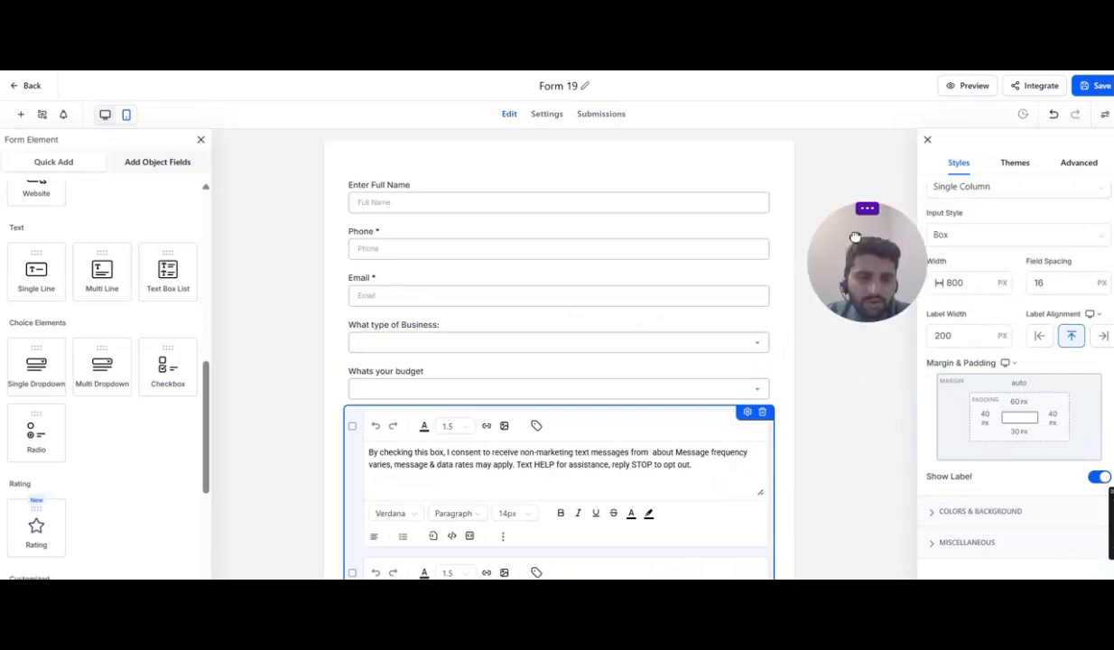
left_click(964, 513)
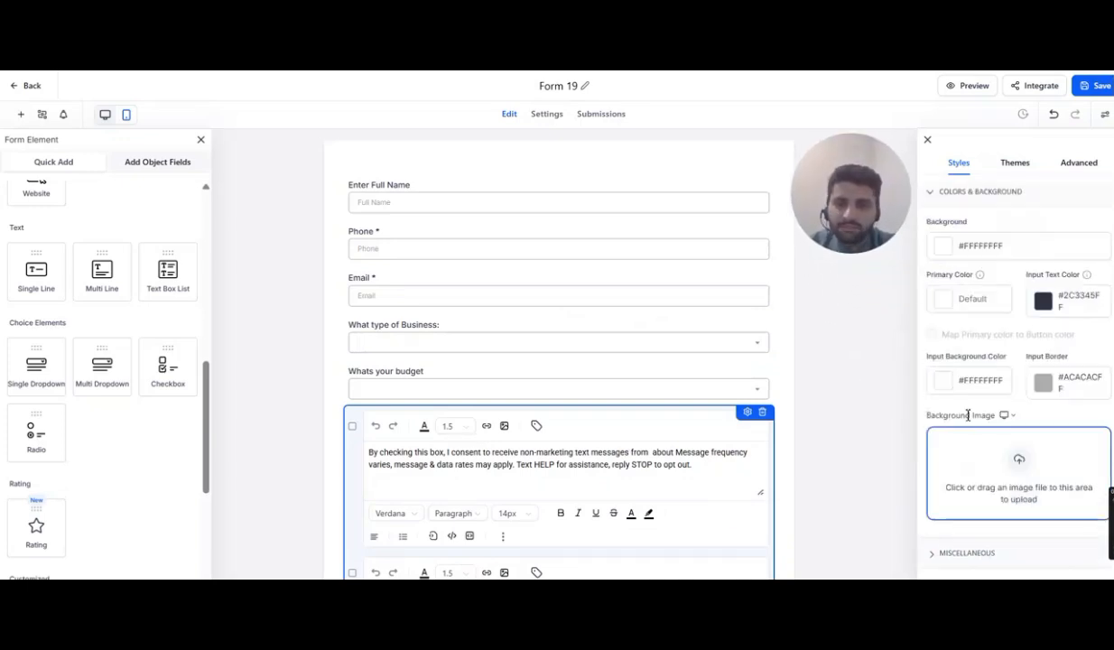
left_click(943, 251)
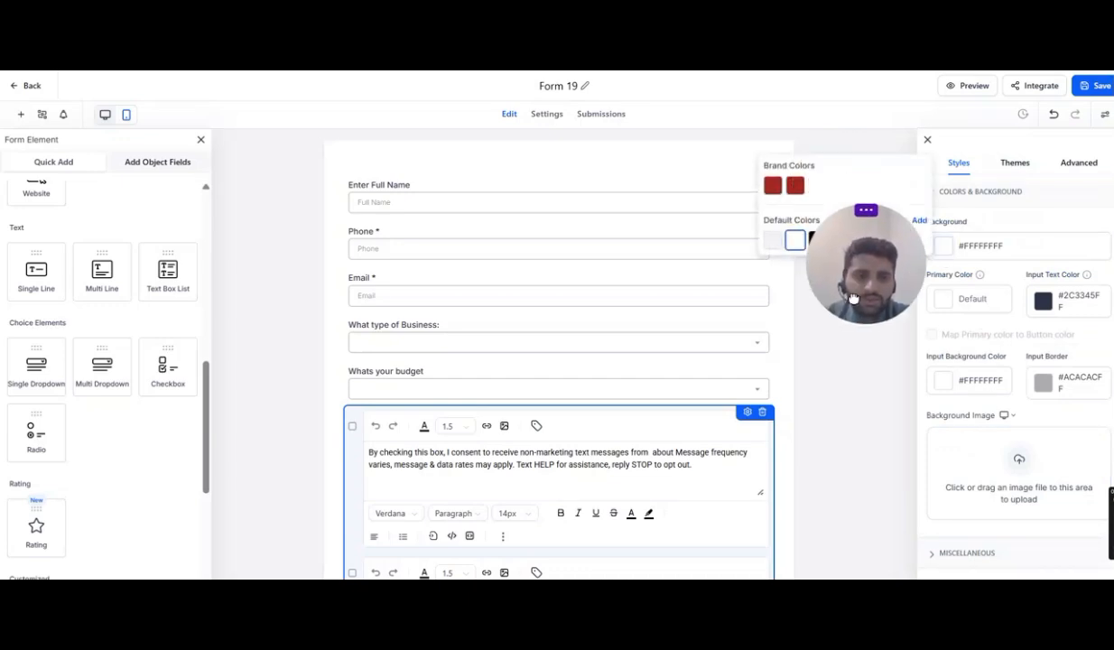
left_click(839, 241)
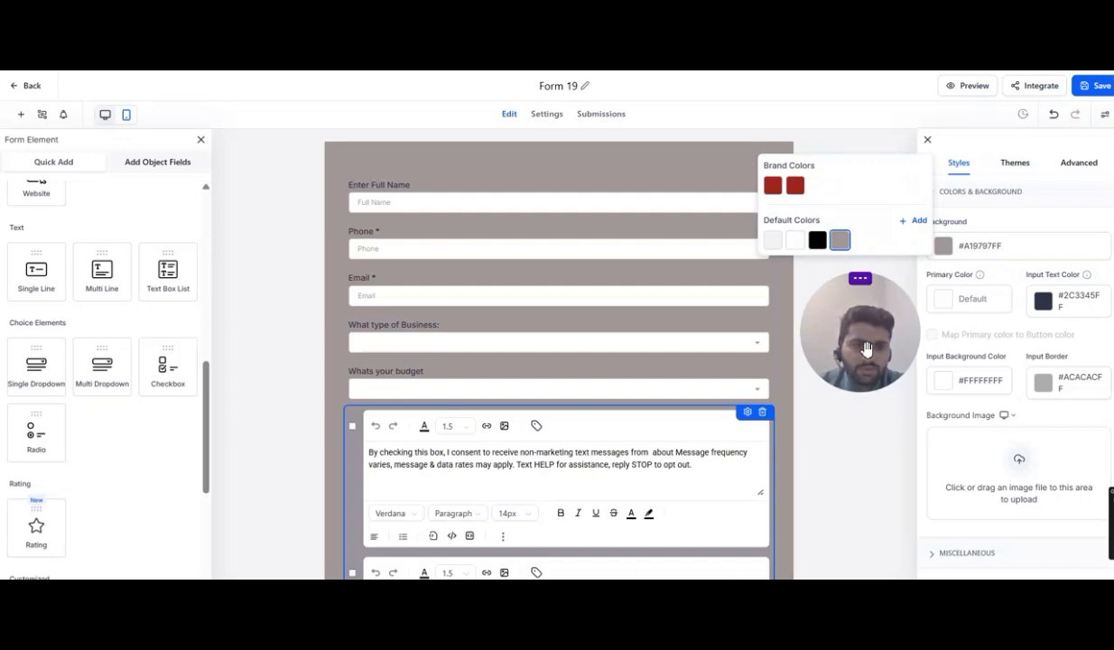
scroll(988, 416, "down", 1)
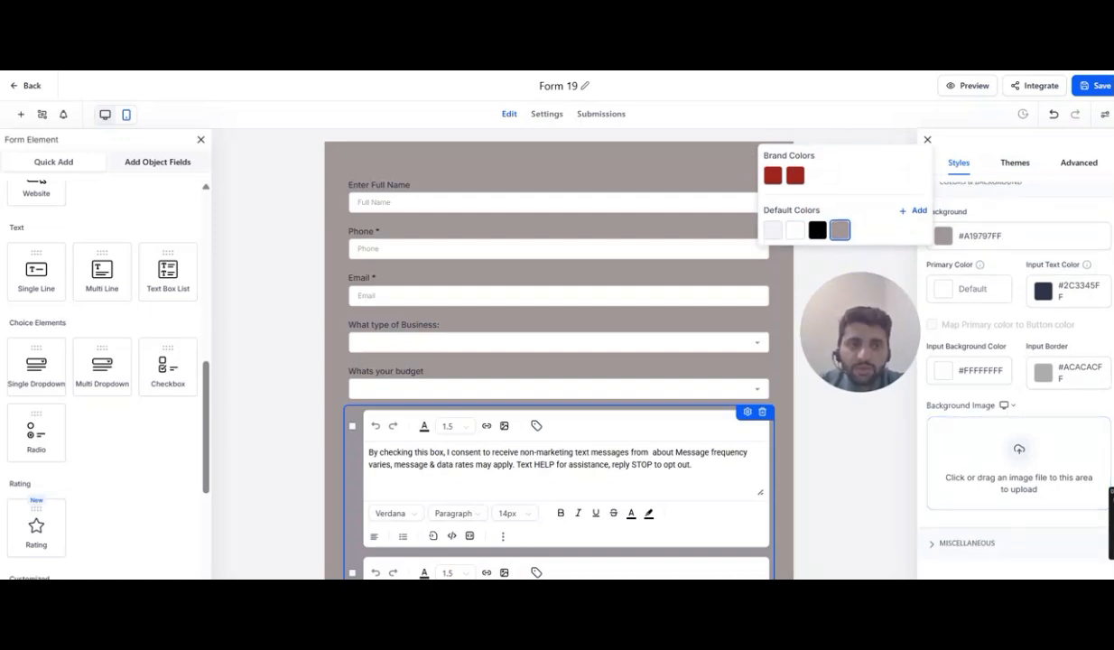
- In a new browser tab, search Google Images for 'consultation bg image'
key("ctrl+t")
left_click(346, 281)
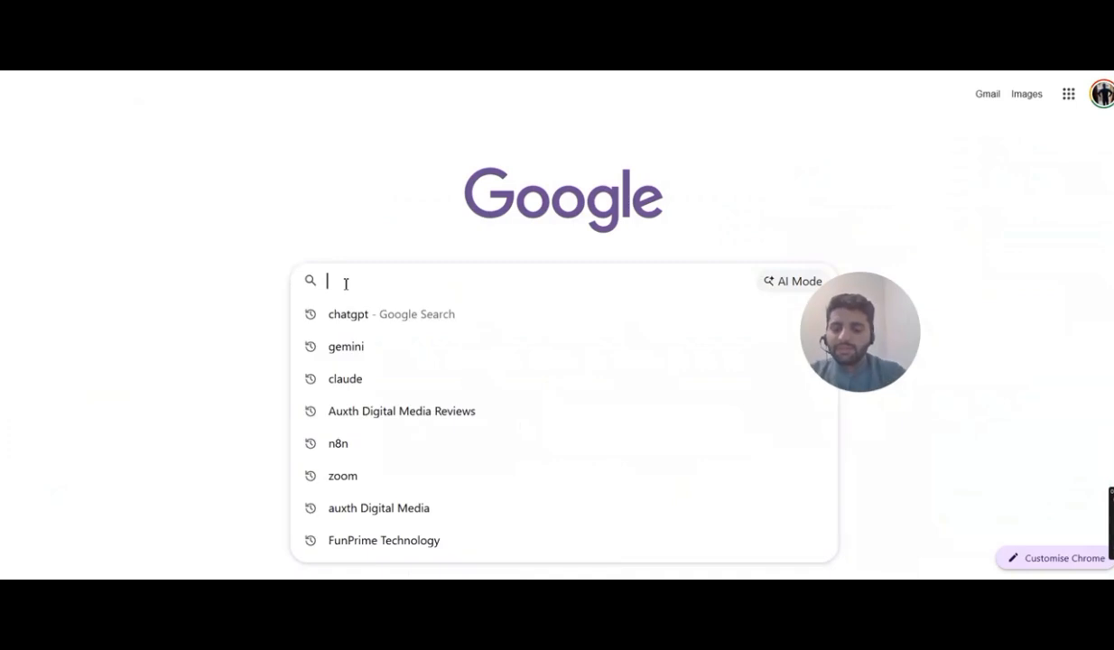
type("con")
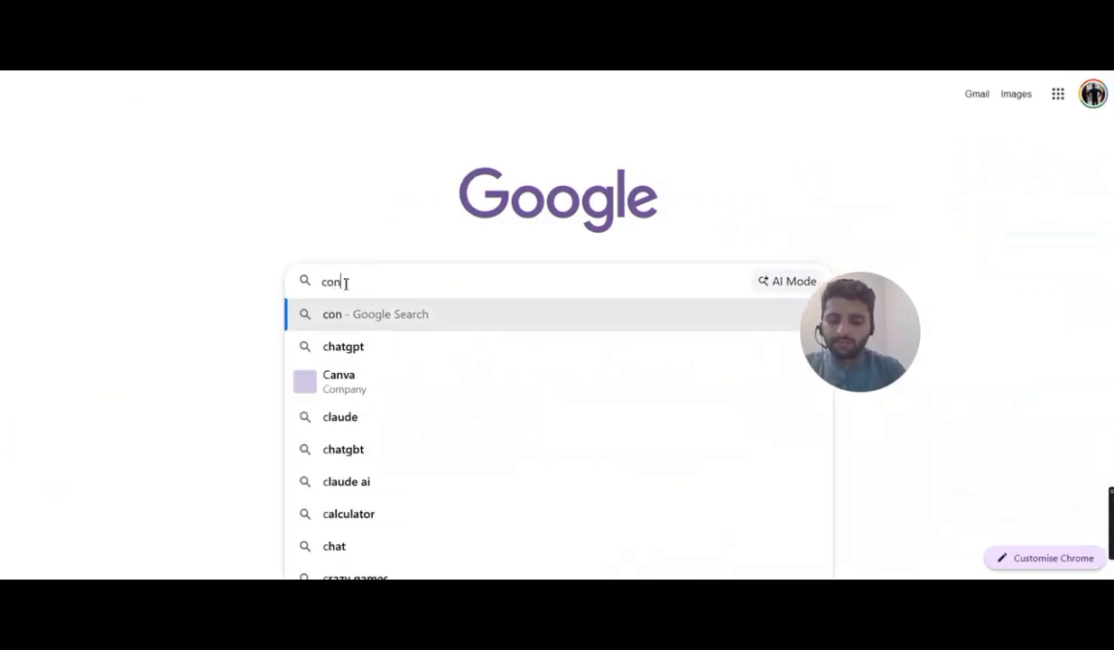
type("sultation b")
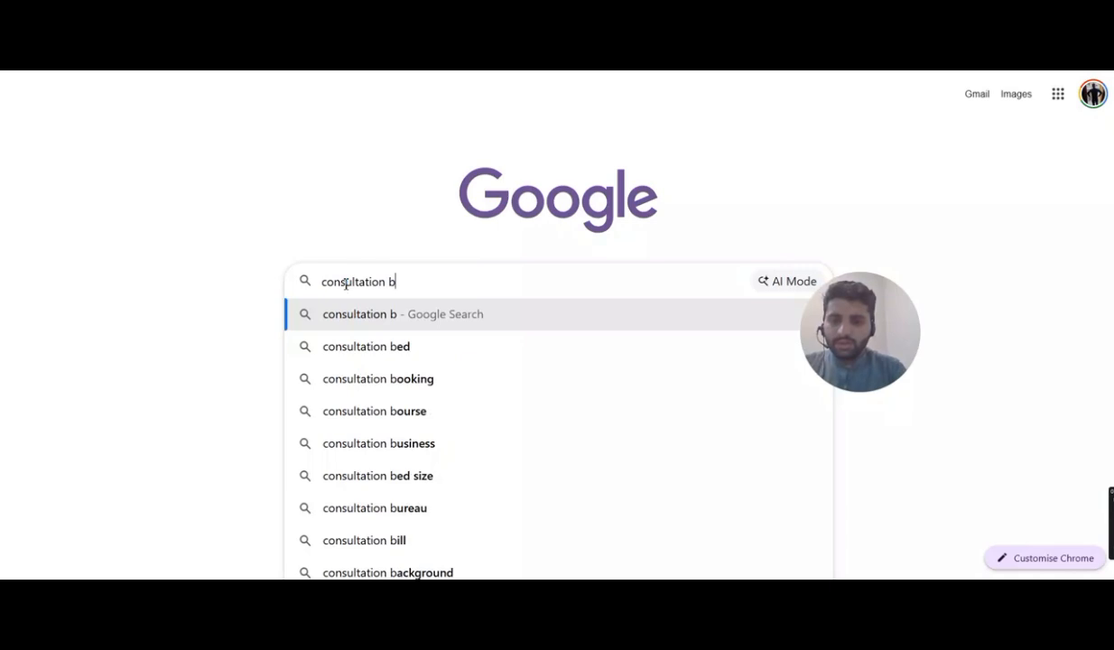
type("g image")
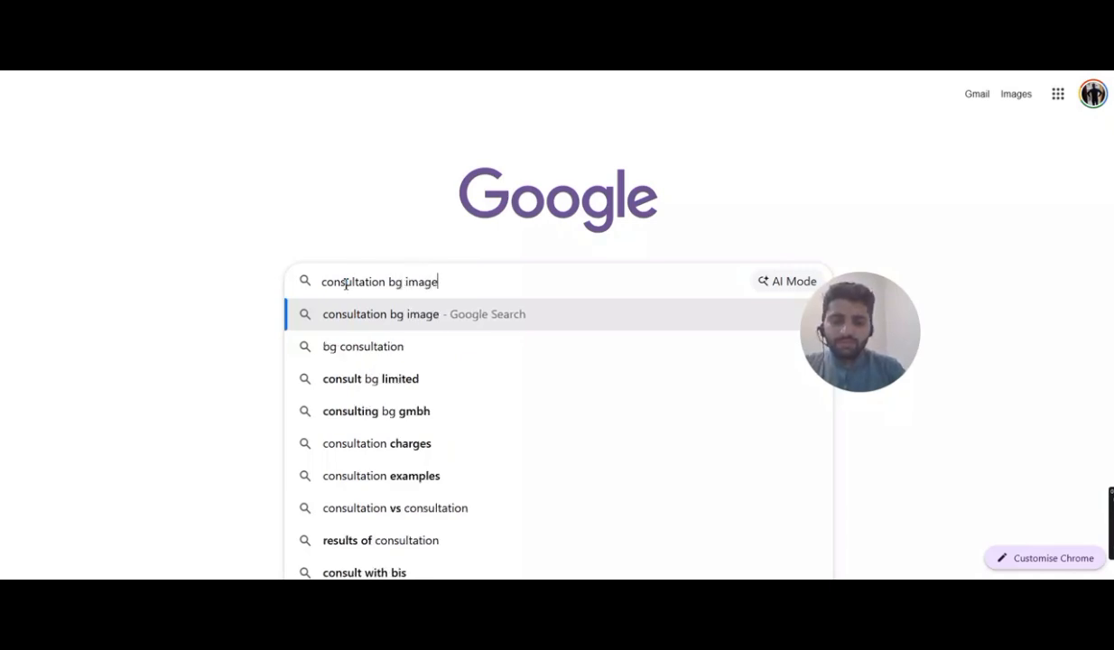
key("Escape")
key("Return")
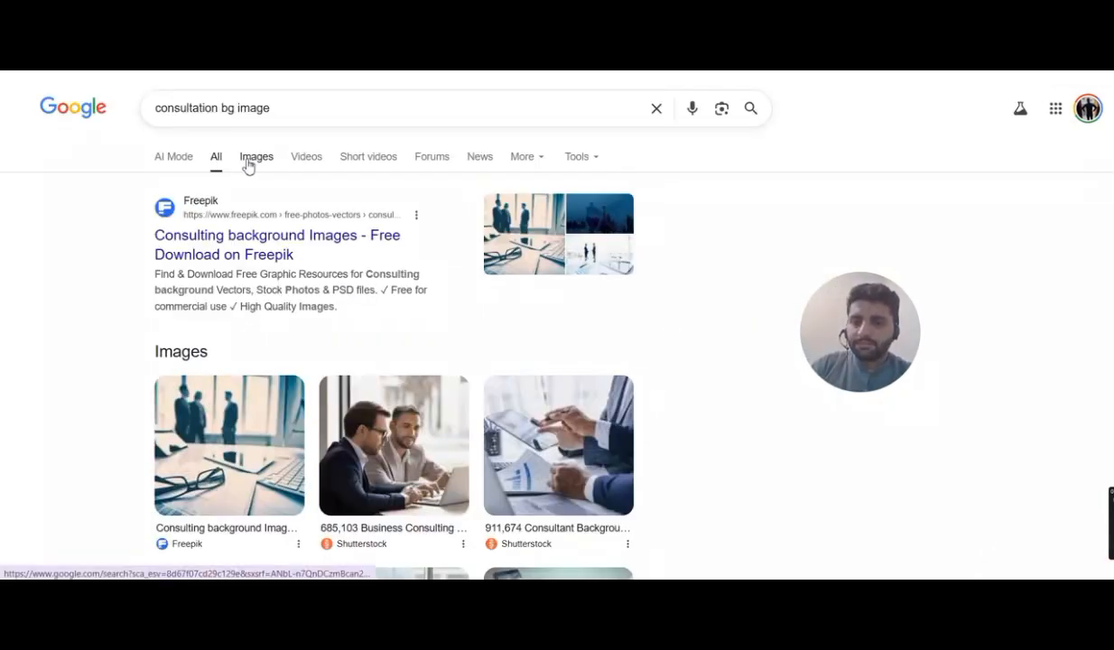
left_click(250, 165)
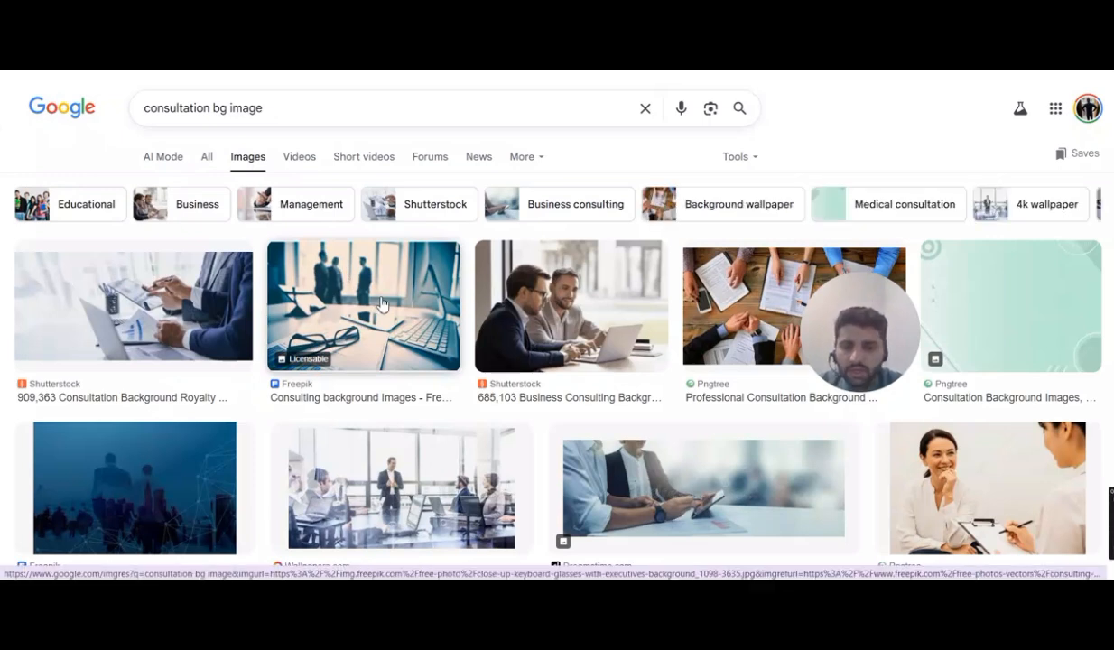
left_click(381, 304)
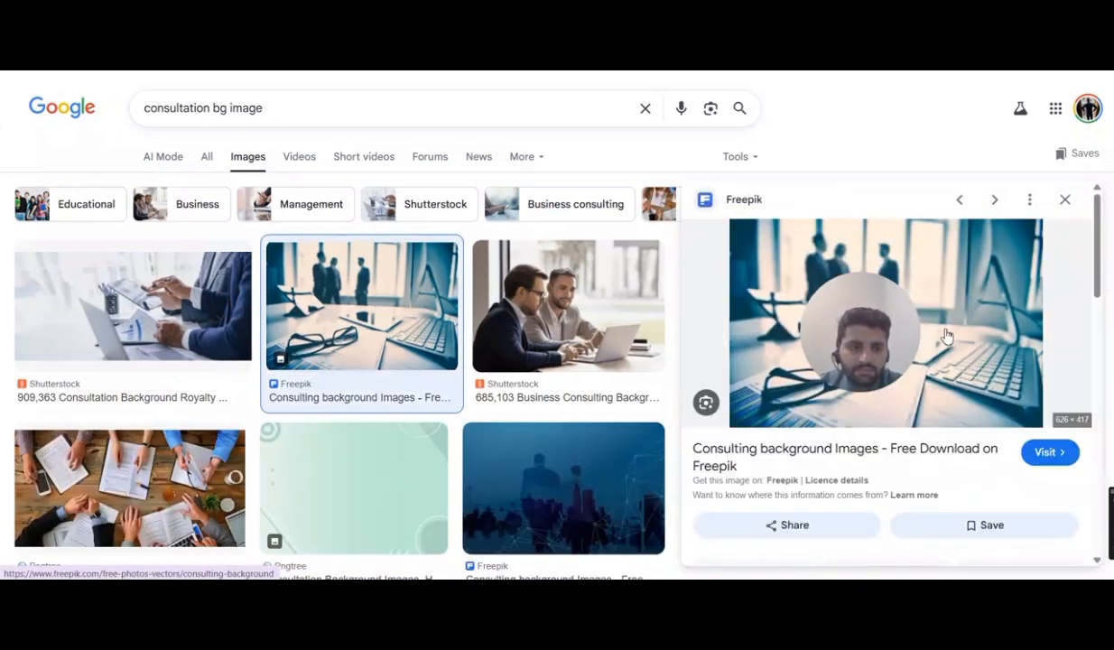
right_click(957, 327)
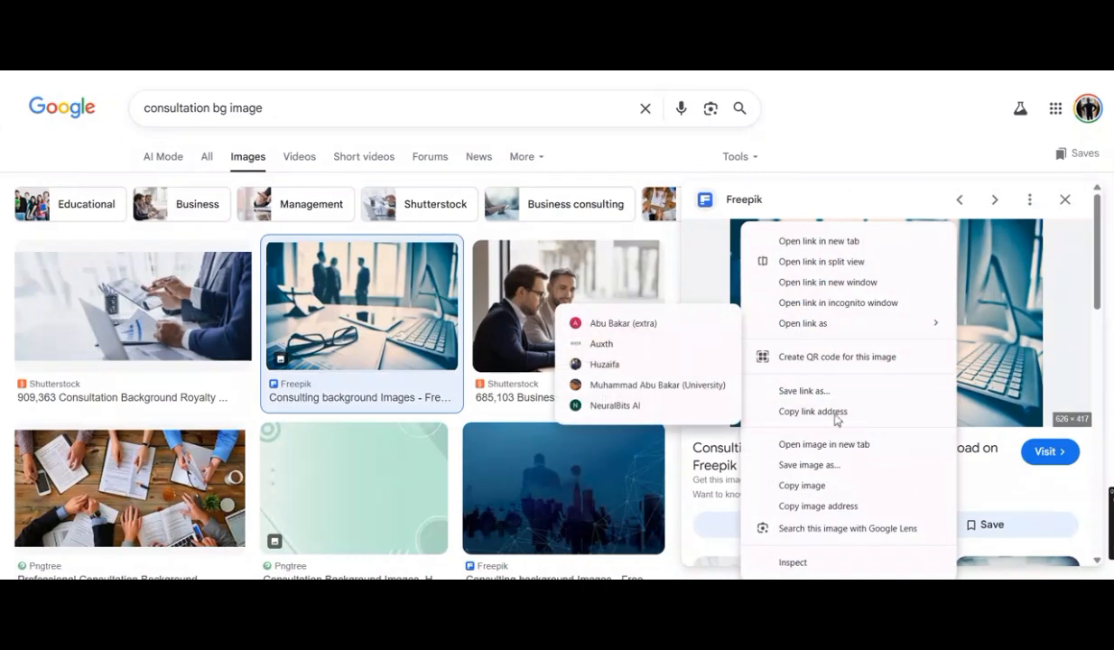
left_click(794, 464)
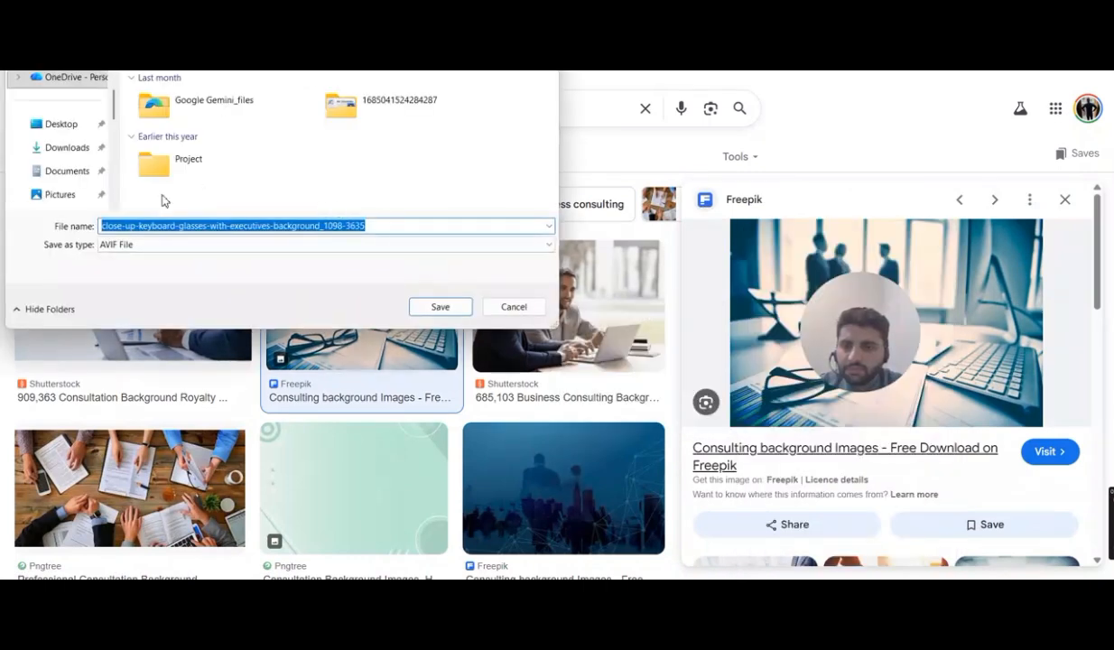
left_click(510, 305)
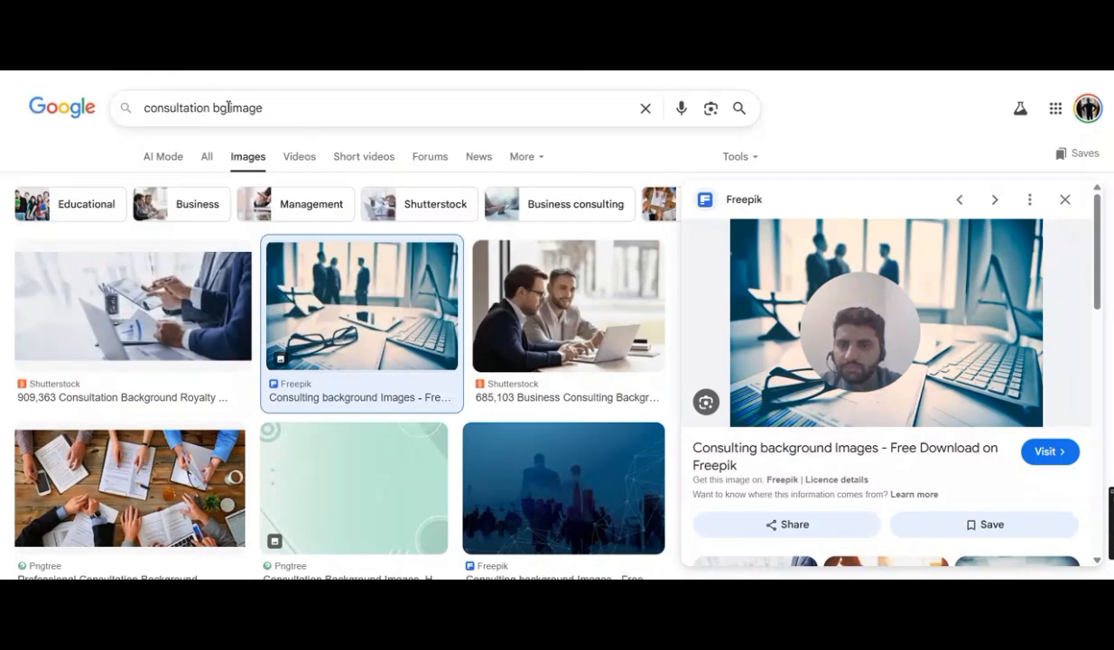
- Refine the image search to 'consultation bg jpg image' and browse the results
left_click(227, 108)
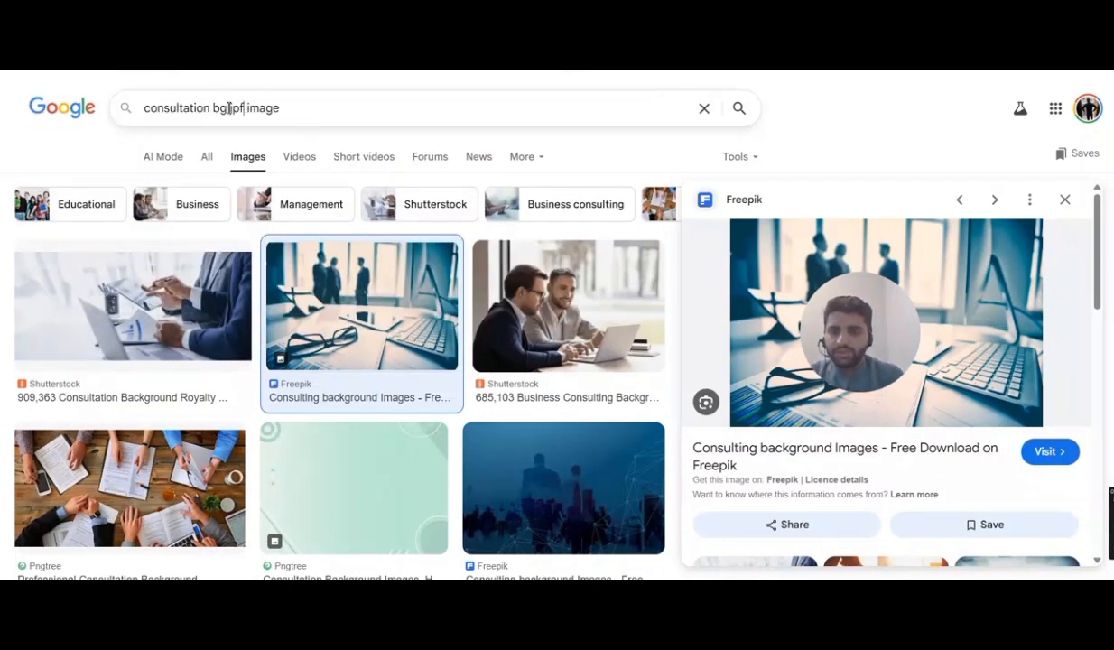
type("jpg")
key("Return")
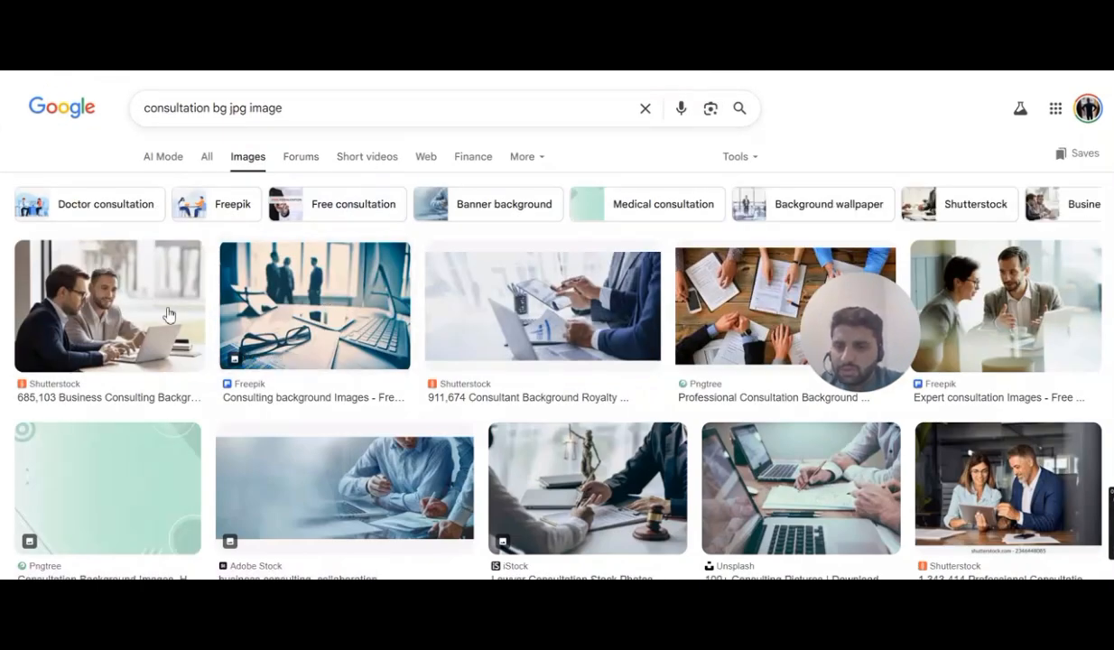
scroll(559, 288, "down", 2)
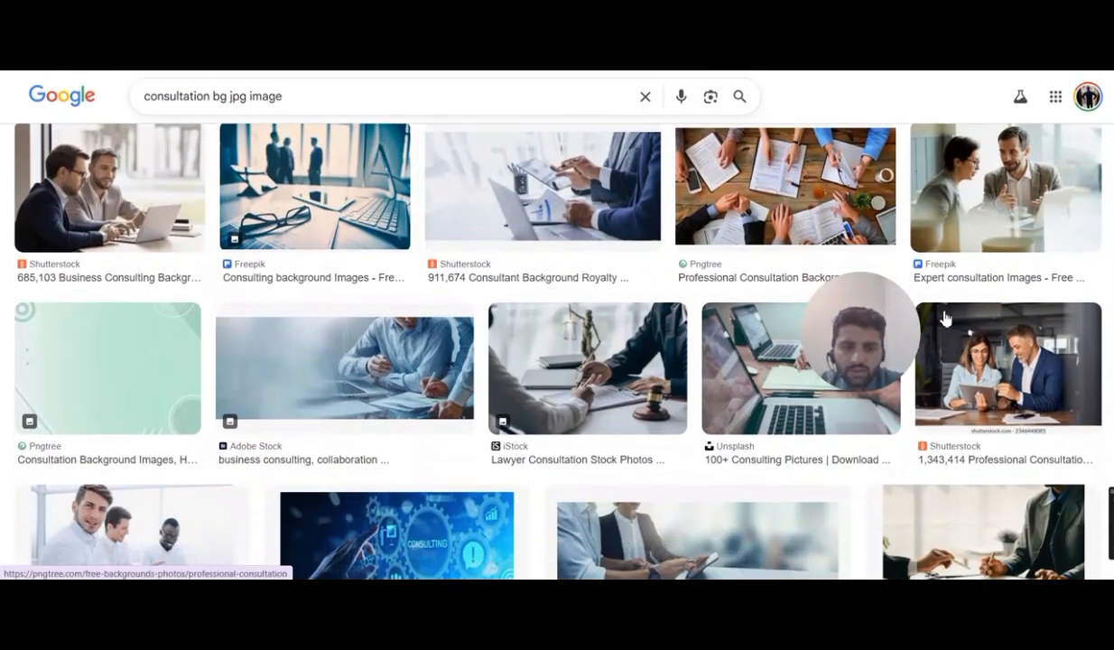
left_click_drag(895, 354, 1055, 548)
scroll(599, 436, "down", 5)
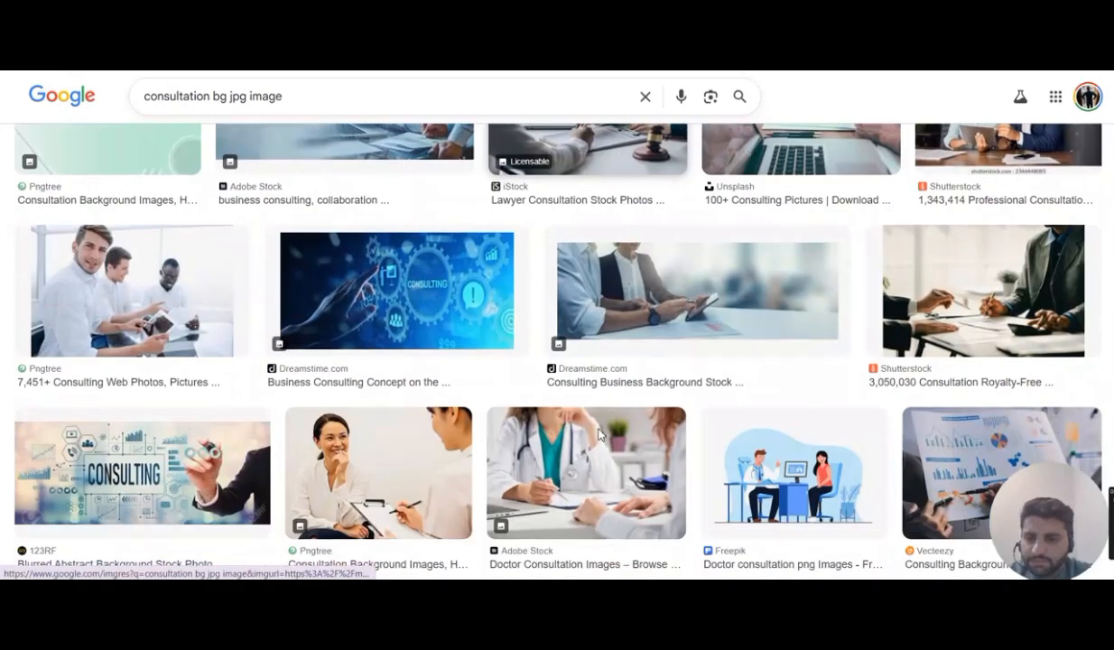
scroll(600, 436, "down", 1)
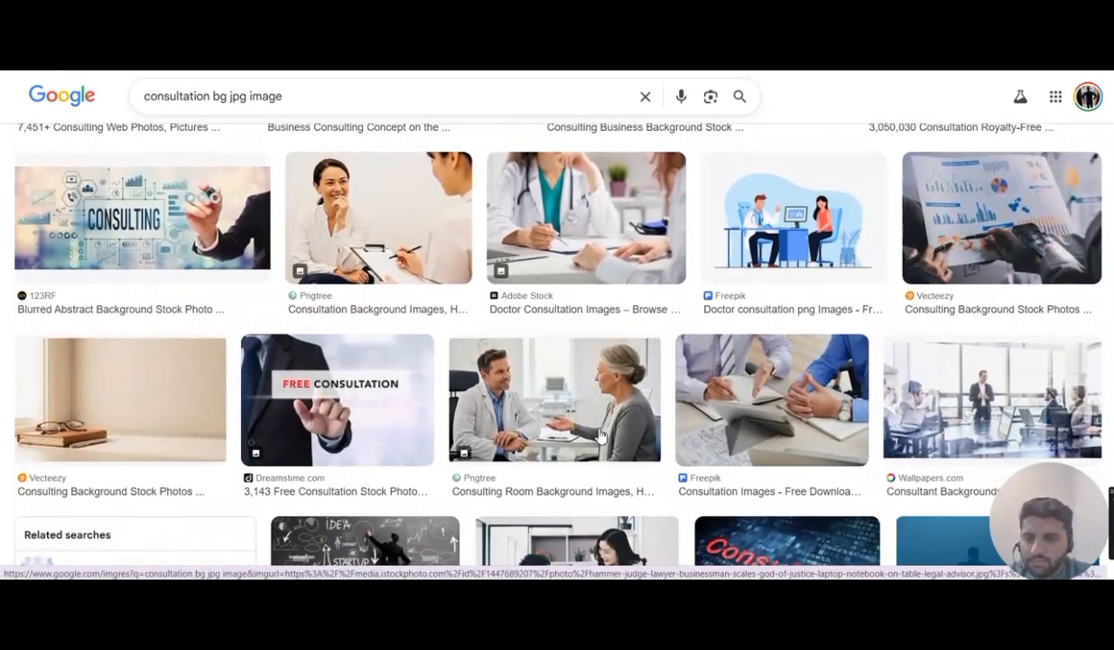
- Save the Shutterstock consultation desk photo from the results as an image file
left_click(224, 288)
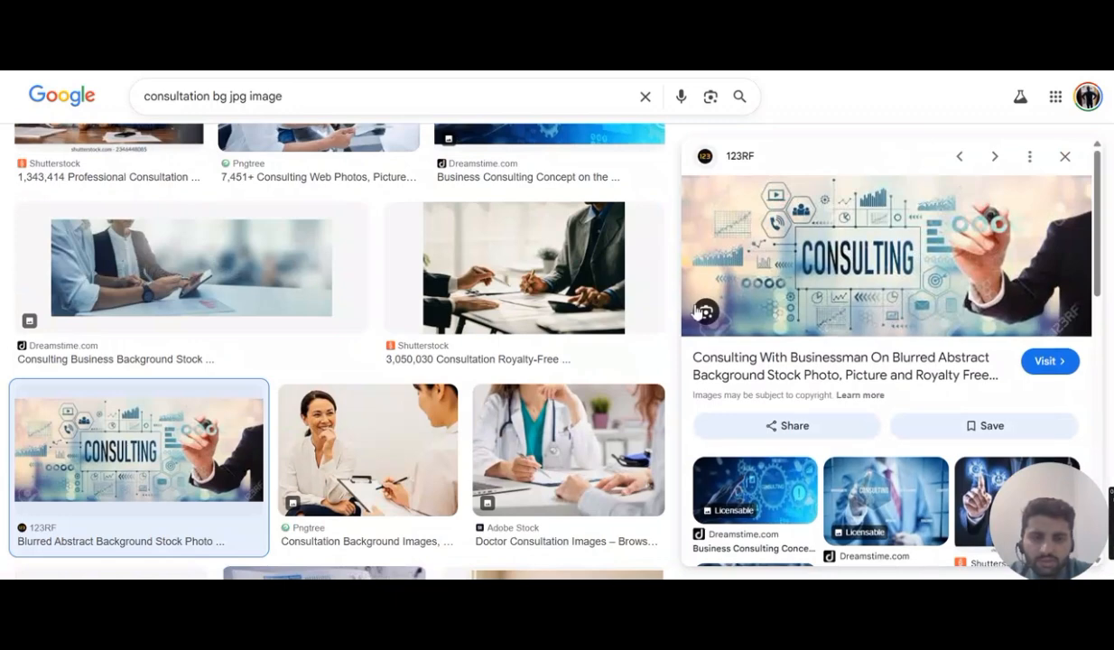
scroll(510, 336, "up", 3)
left_click(530, 430)
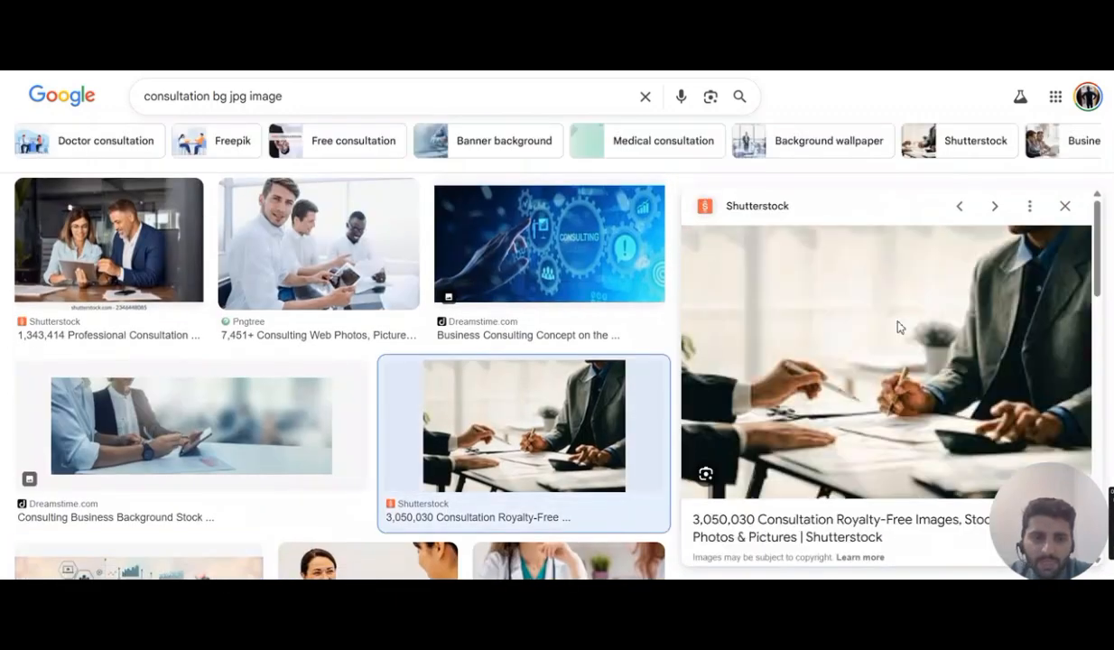
right_click(906, 325)
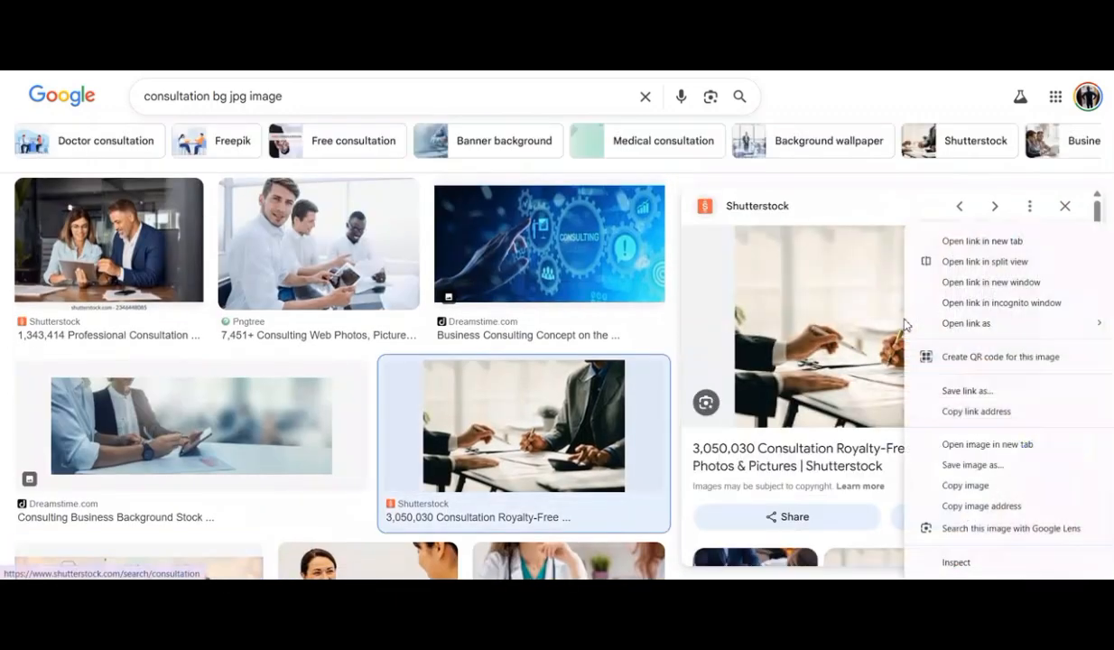
left_click(960, 458)
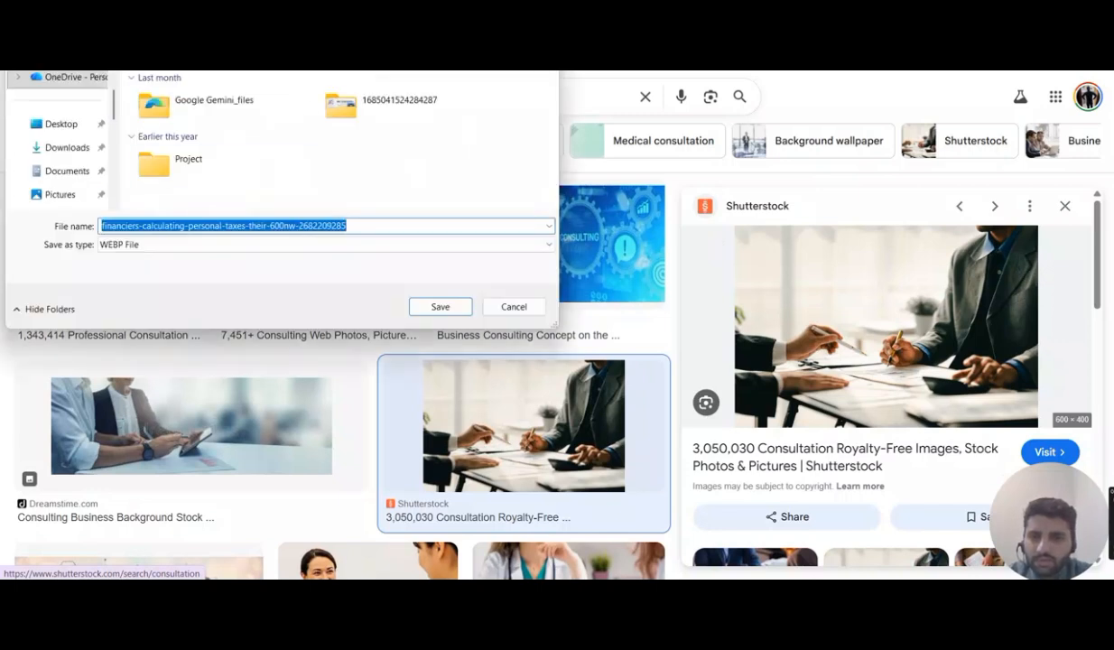
left_click(443, 307)
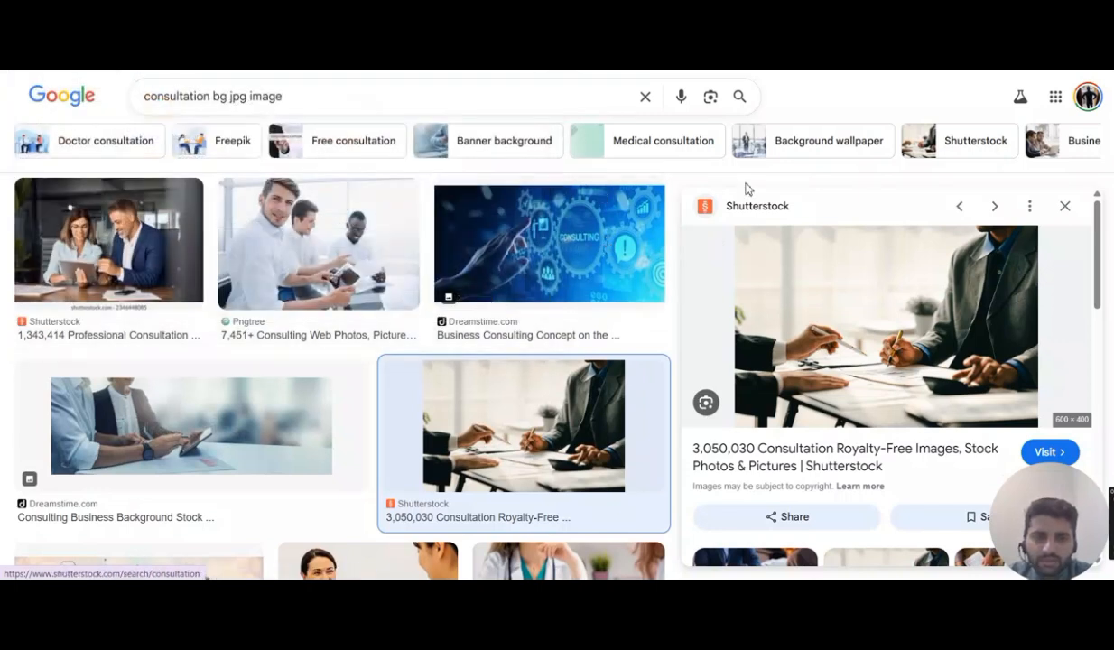
- Filter the image results by 'Background wallpaper' and open the Wallpapers.com consultant office photo
left_click(795, 135)
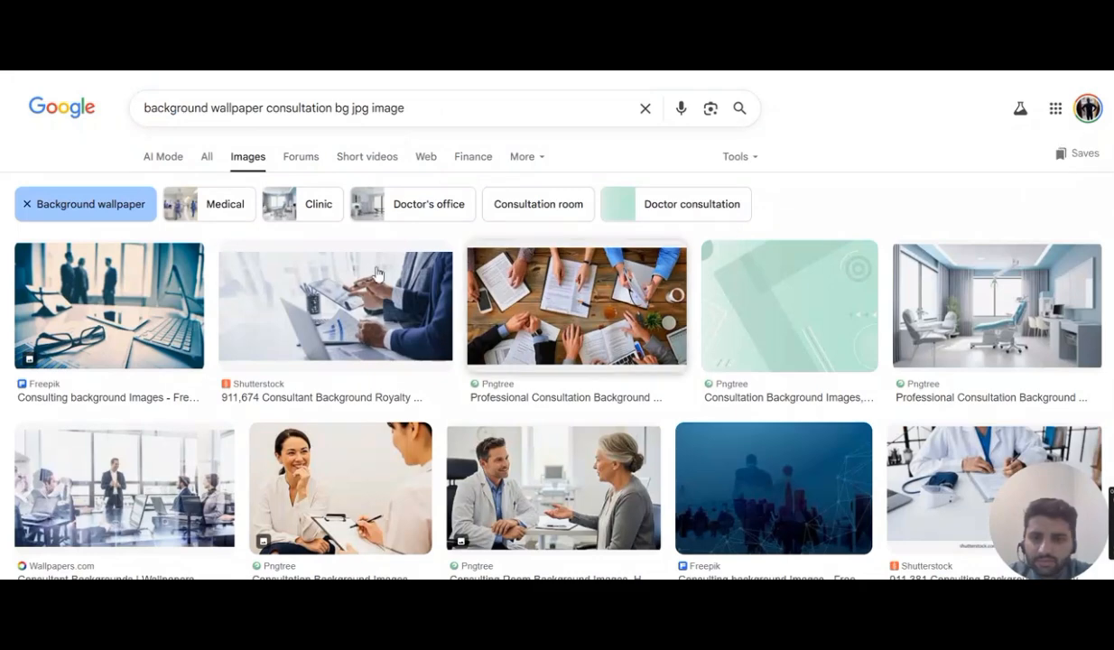
scroll(167, 447, "down", 2)
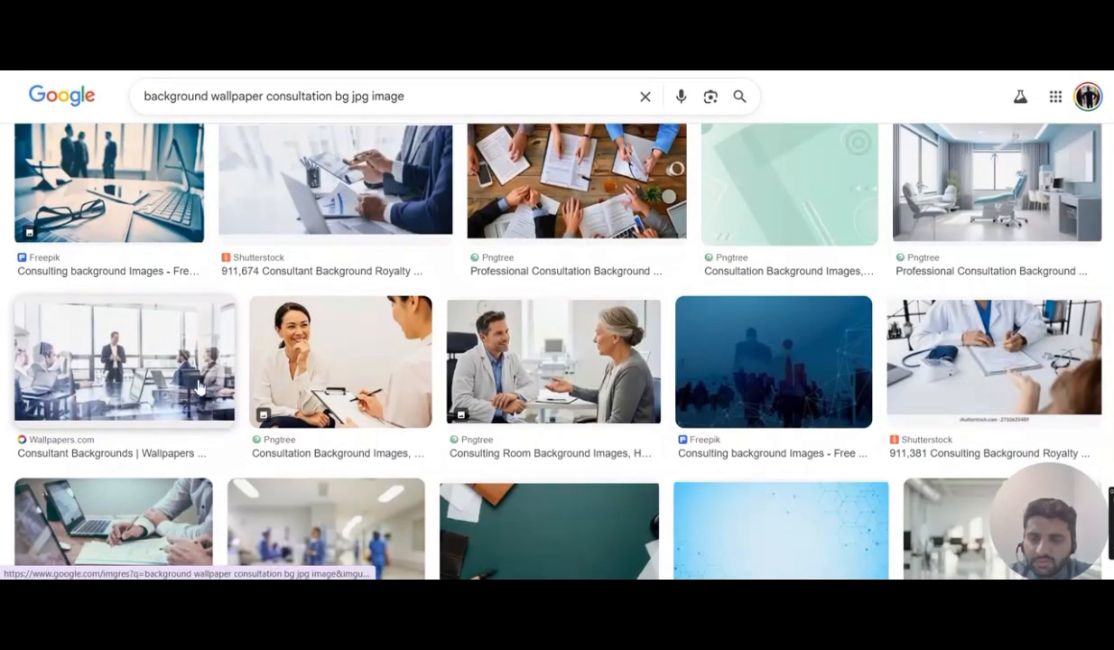
left_click(192, 372)
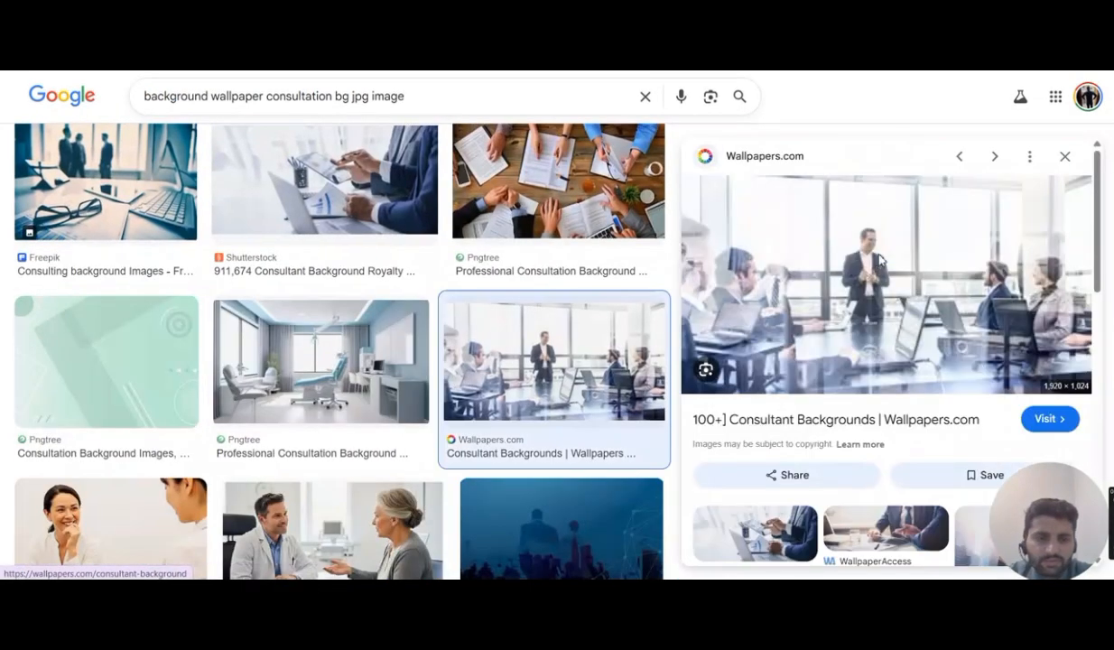
- Save the Wallpapers.com office photo to the Downloads folder as 'consult'
right_click(881, 260)
left_click(967, 473)
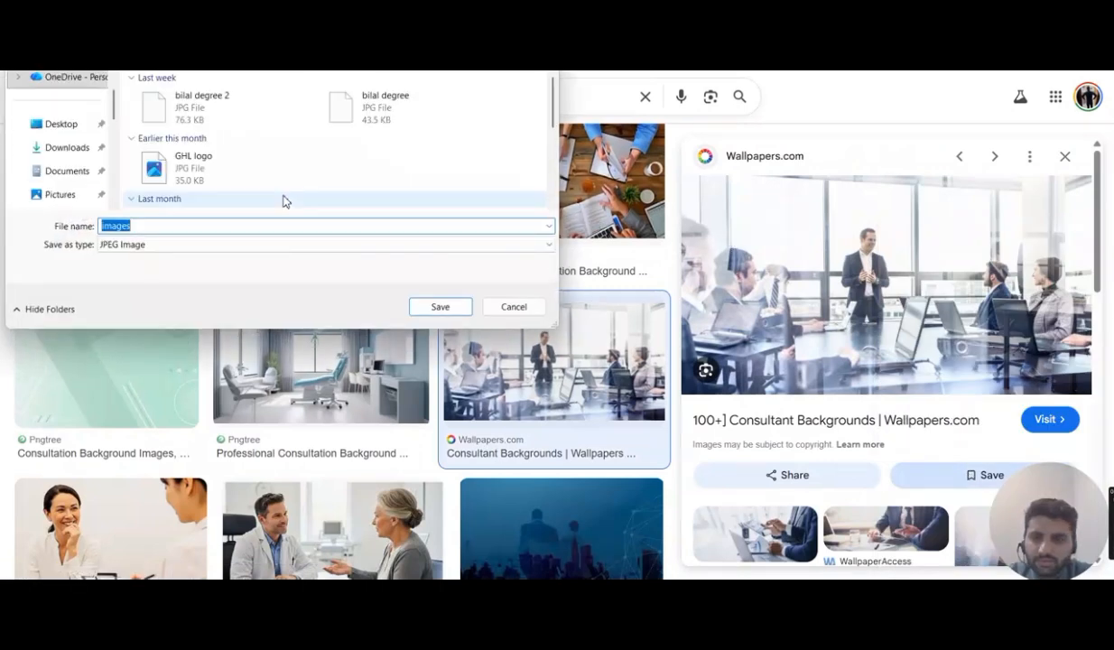
left_click(72, 149)
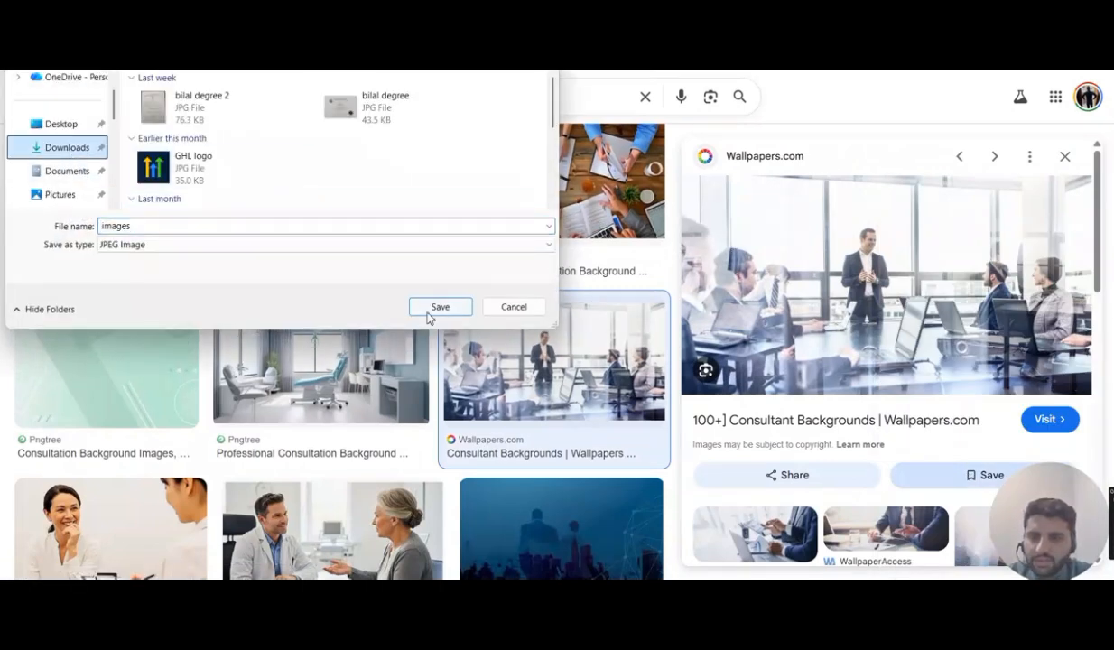
double_click(177, 226)
key("BackSpace")
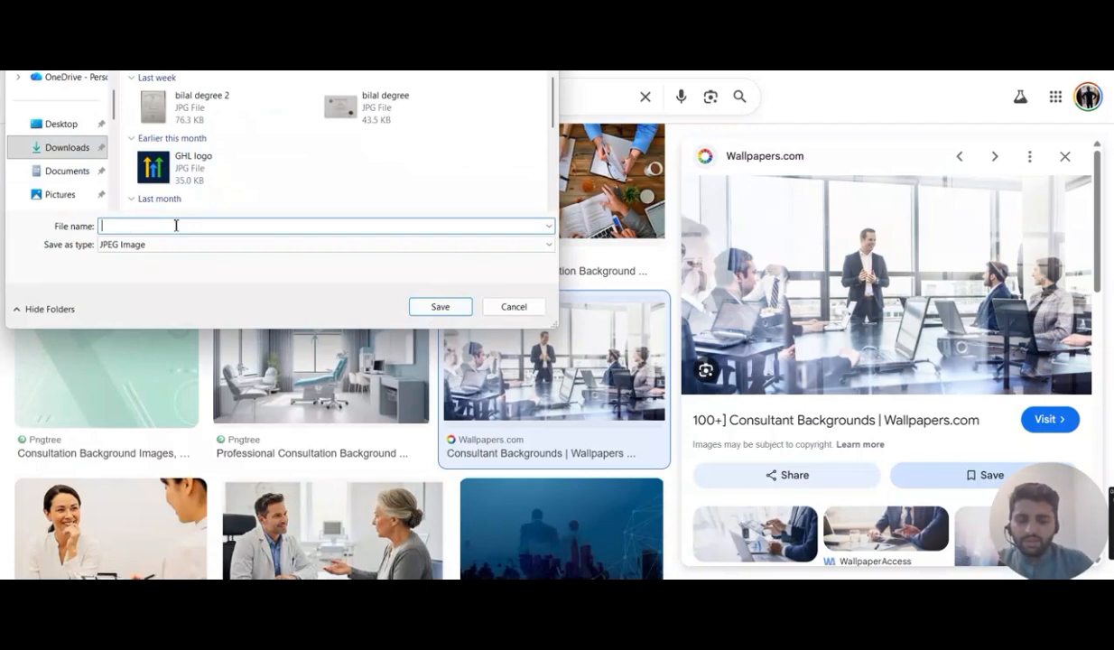
type("consult")
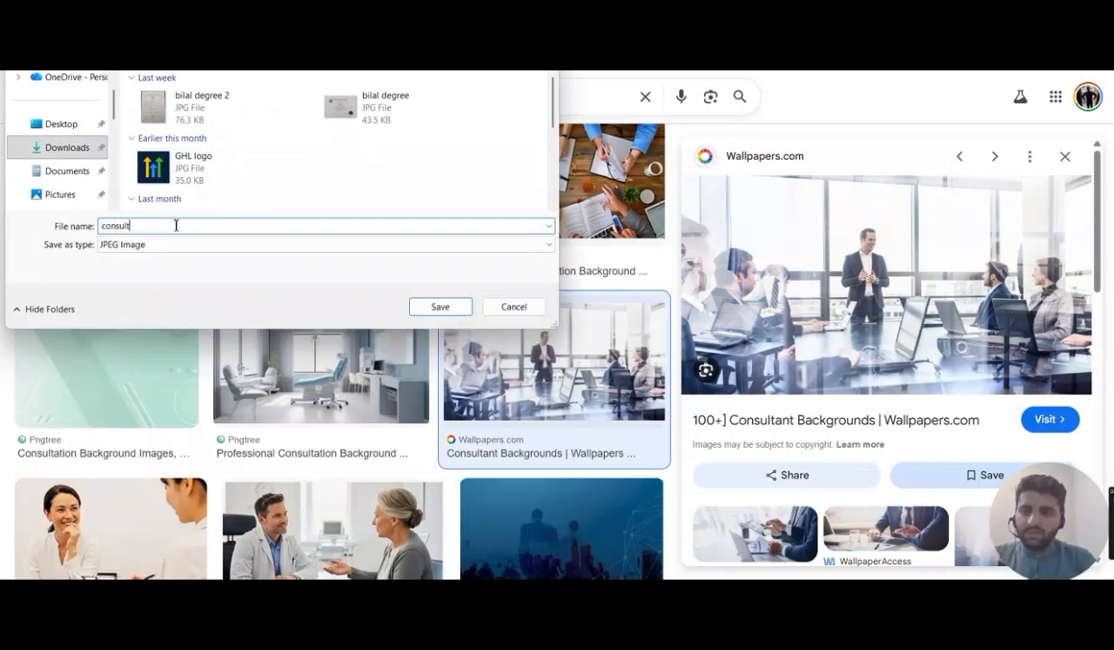
left_click(422, 307)
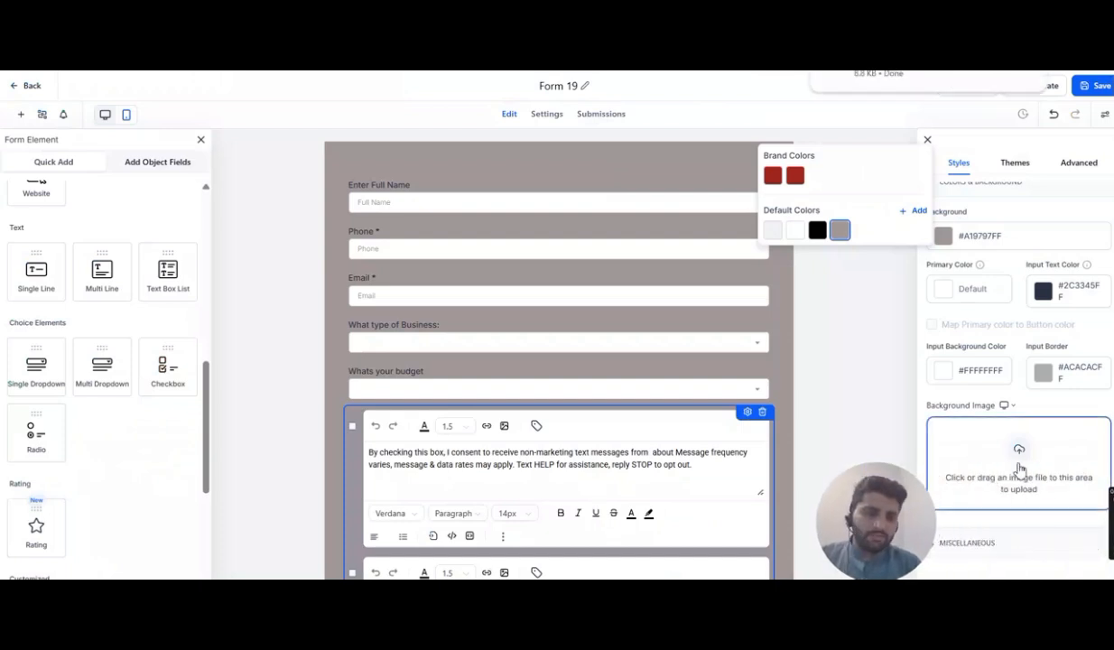
- Upload consult.jpg from Downloads as the form's background image
left_click(1024, 466)
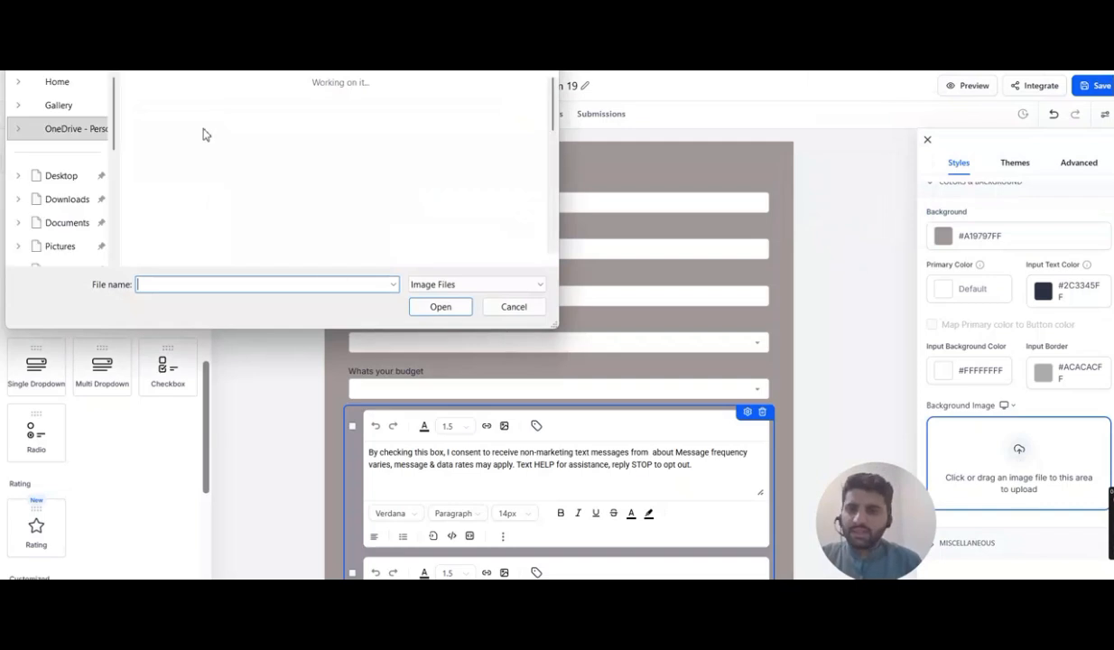
left_click(168, 117)
left_click(439, 306)
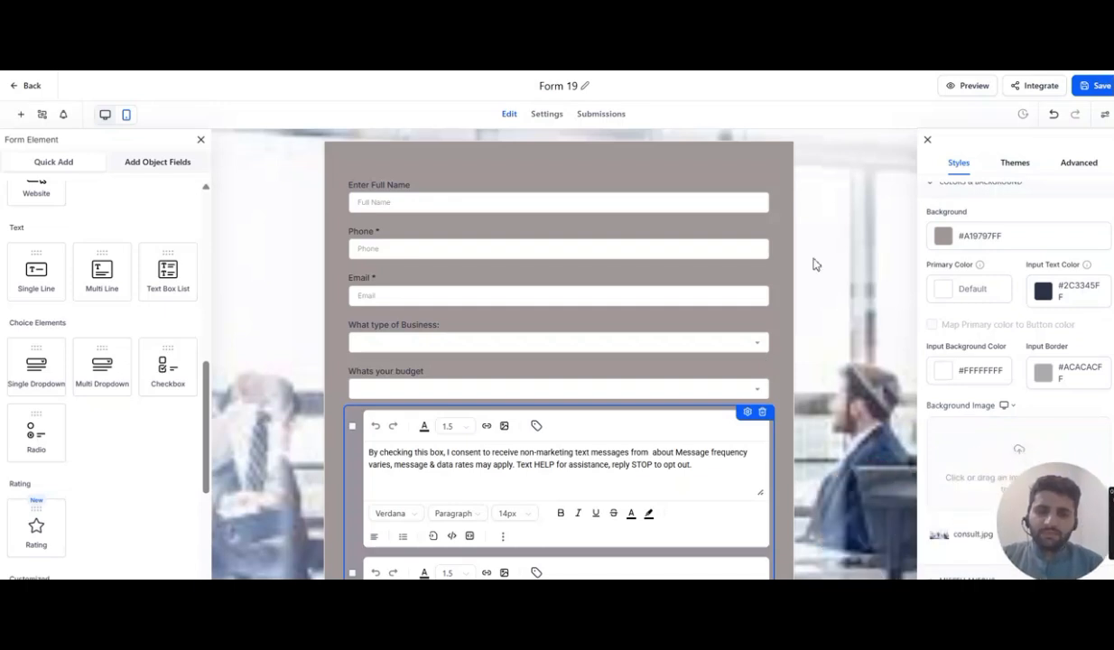
- Deselect the consent text blocks and review the form over its new background
scroll(792, 239, "down", 5)
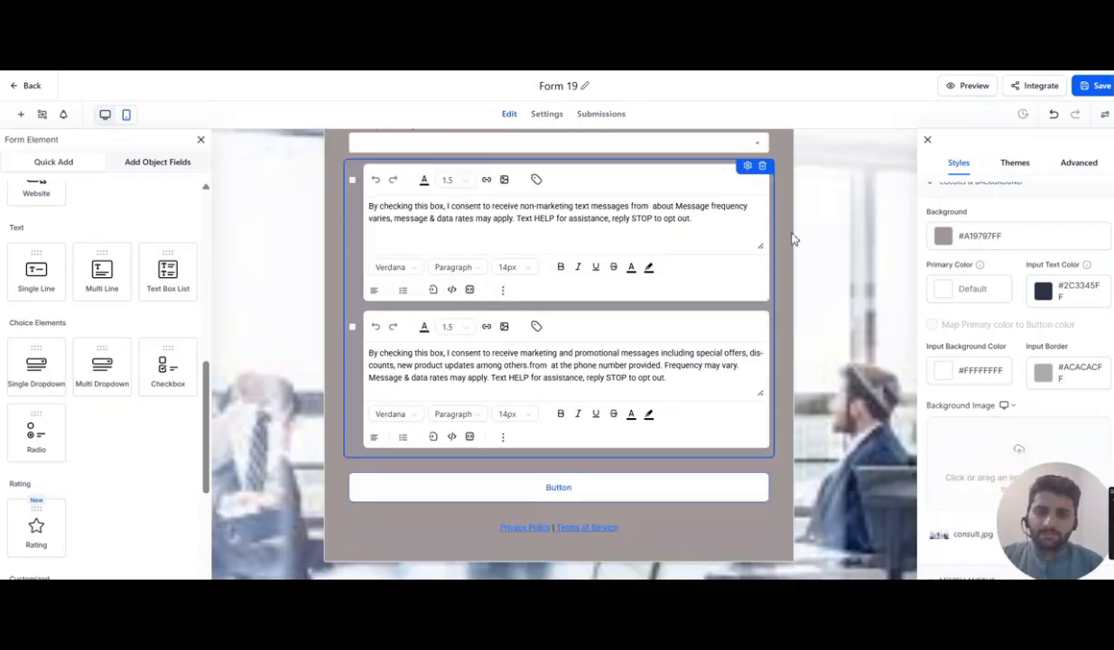
left_click(783, 270)
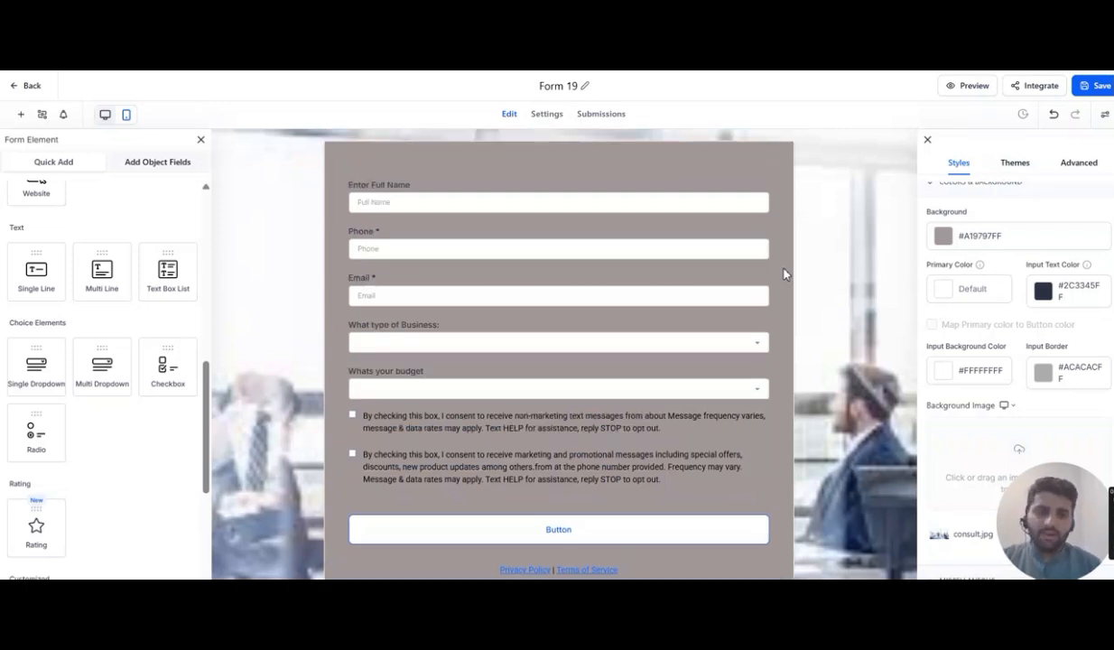
scroll(783, 273, "down", 1)
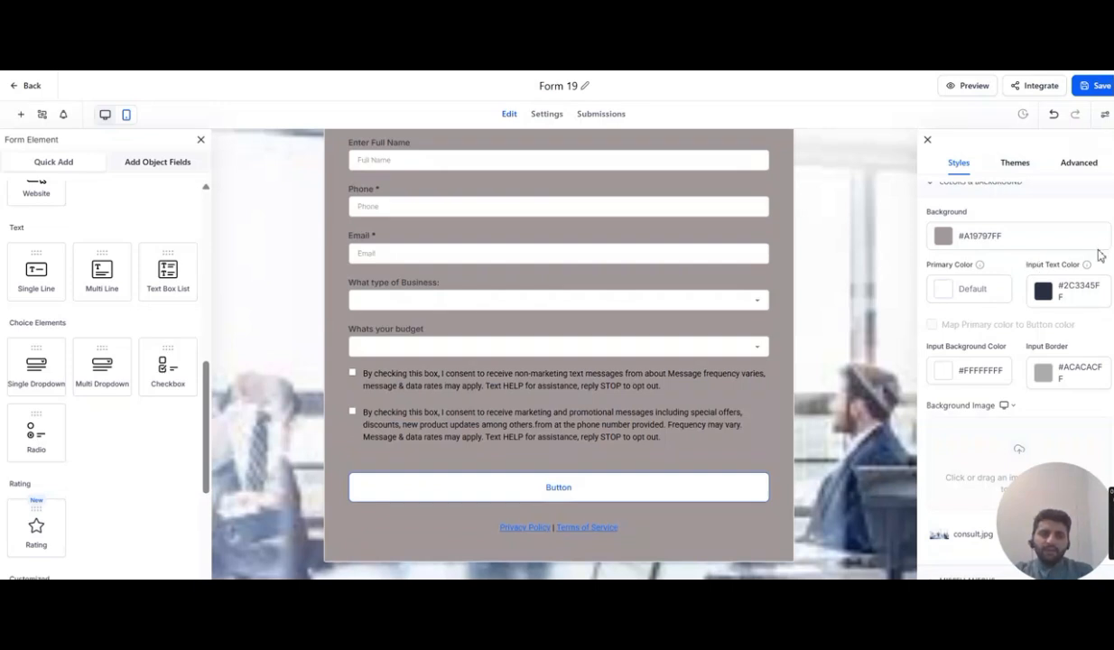
scroll(1015, 343, "down", 1)
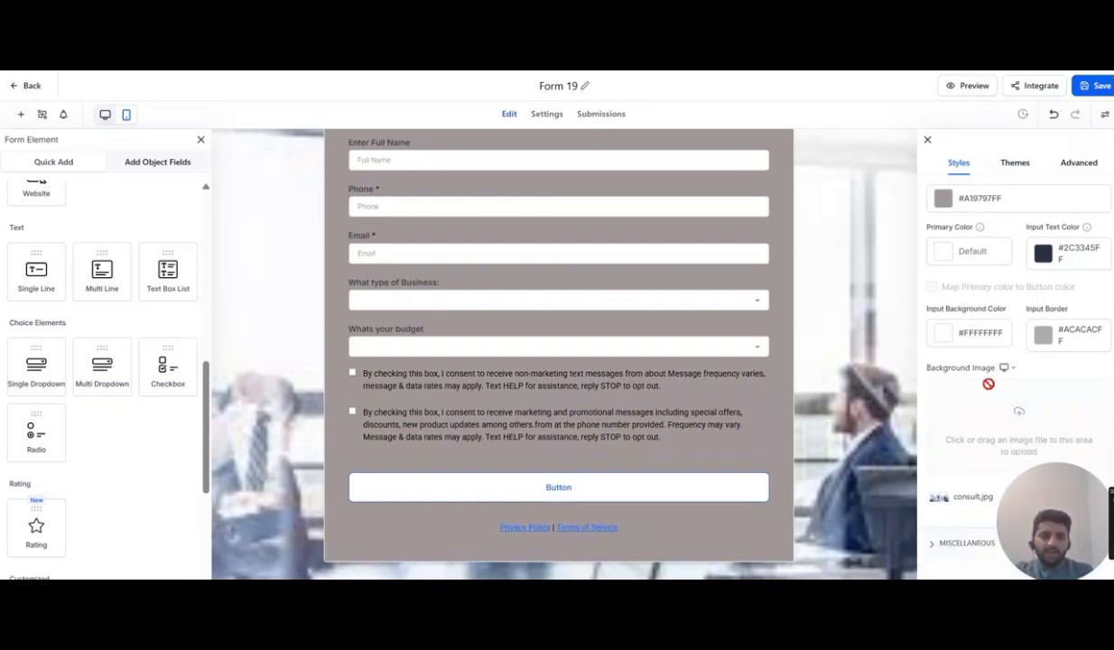
scroll(989, 384, "up", 2)
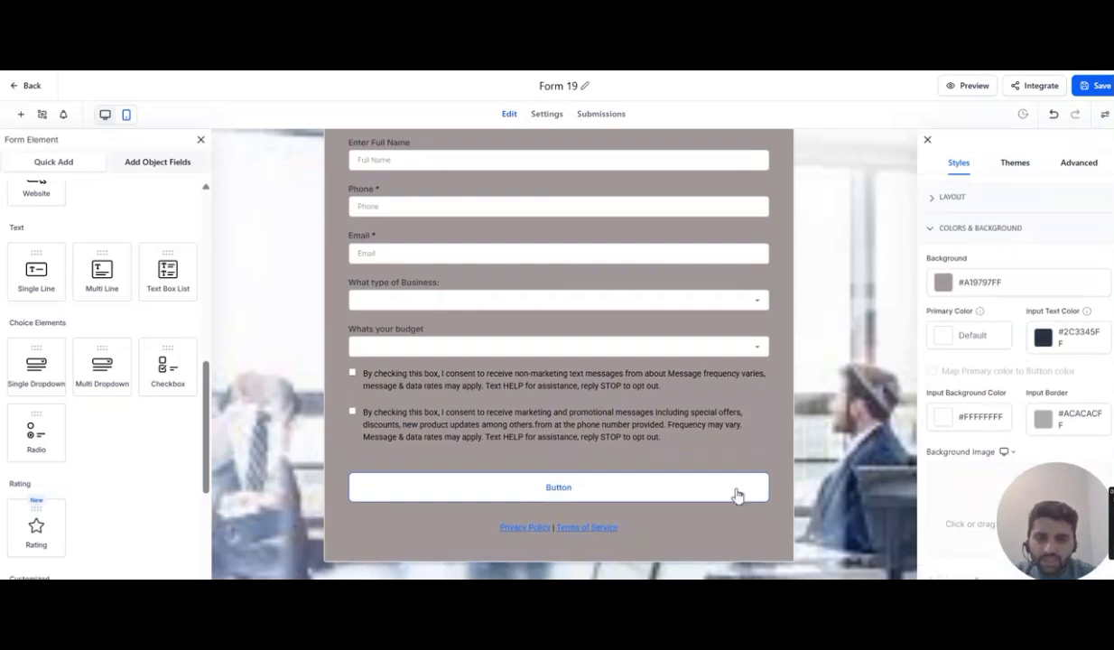
- Browse the form themes and apply the Technology theme, proceeding despite losing current style changes
left_click(1016, 170)
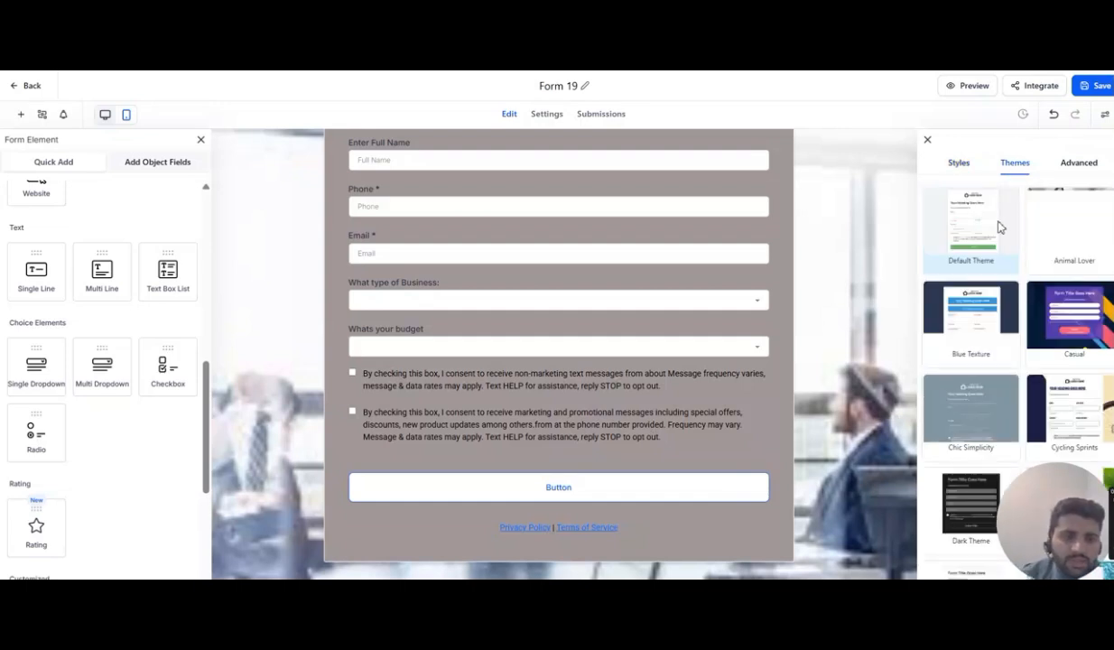
mouse_move(973, 358)
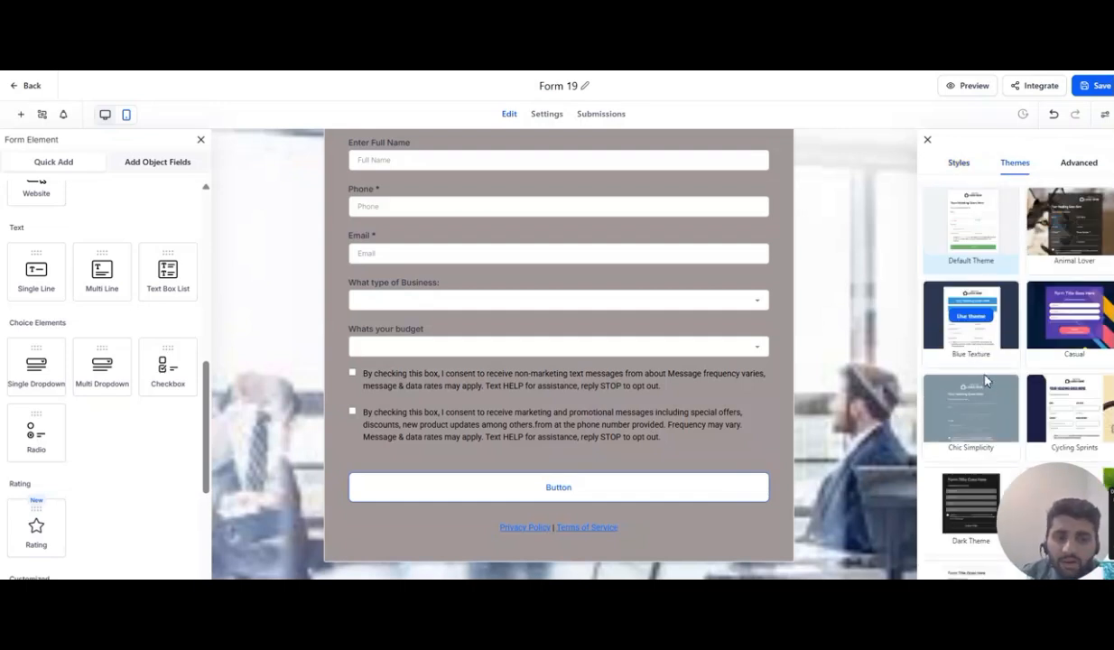
scroll(997, 388, "down", 2)
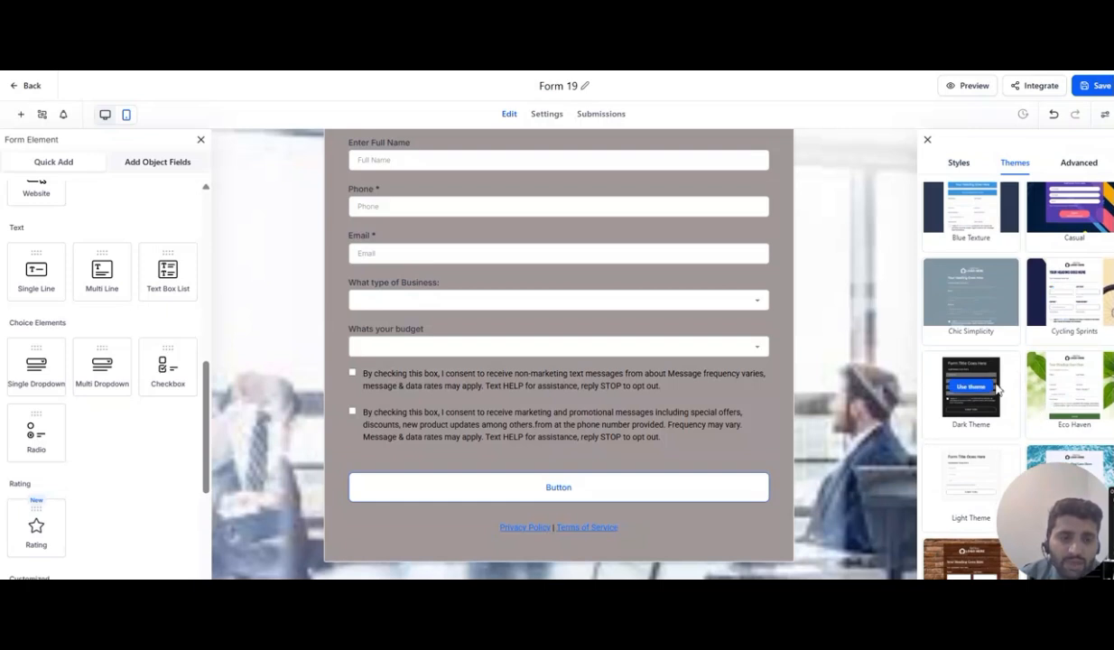
scroll(998, 388, "down", 3)
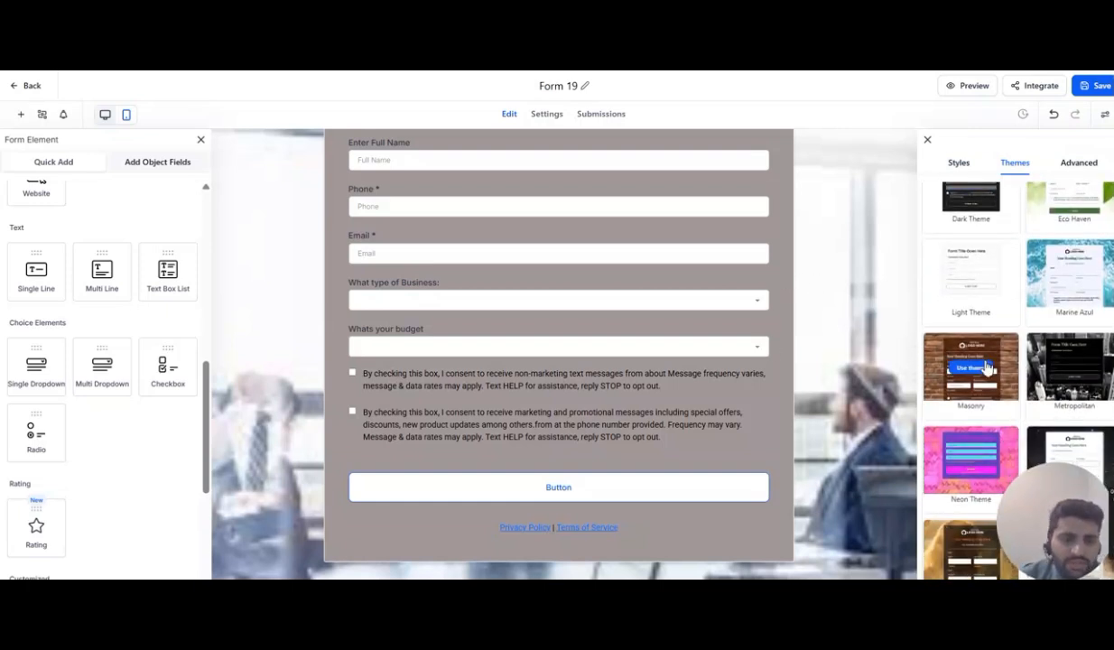
scroll(987, 370, "down", 4)
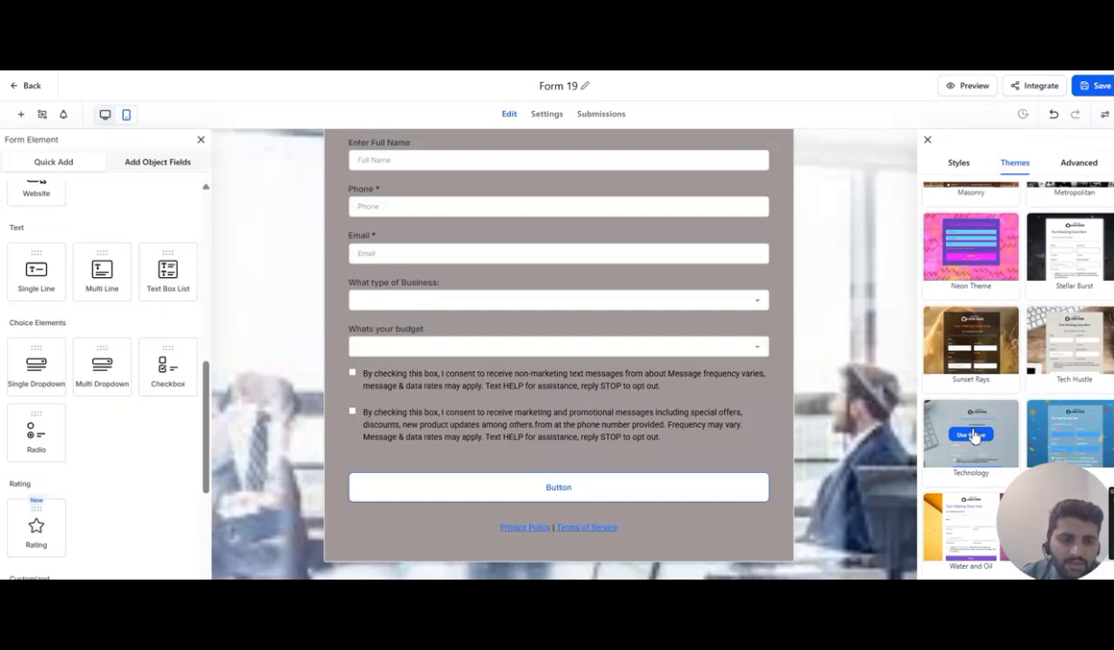
left_click(973, 434)
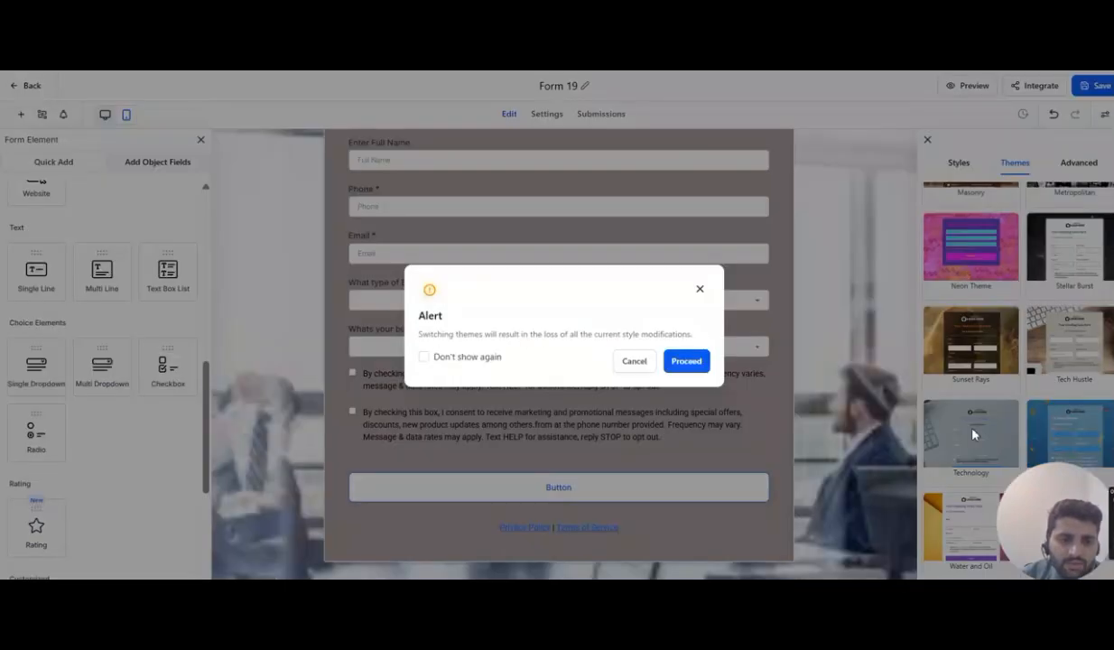
left_click(686, 361)
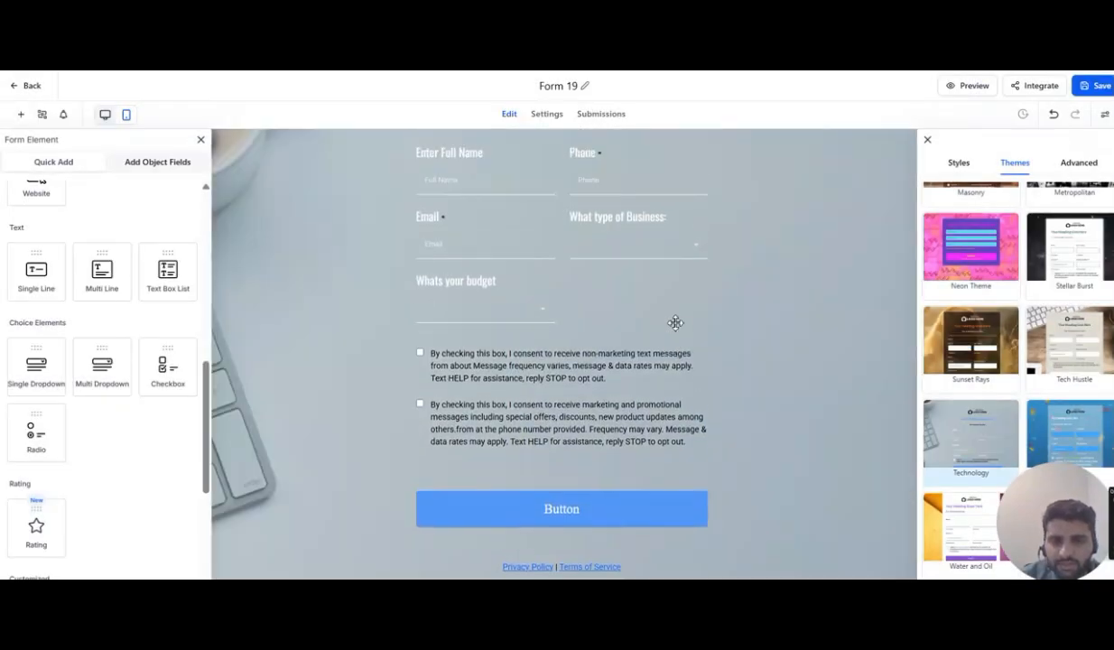
- Switch the form's input style to Box and then back to Line
left_click(958, 166)
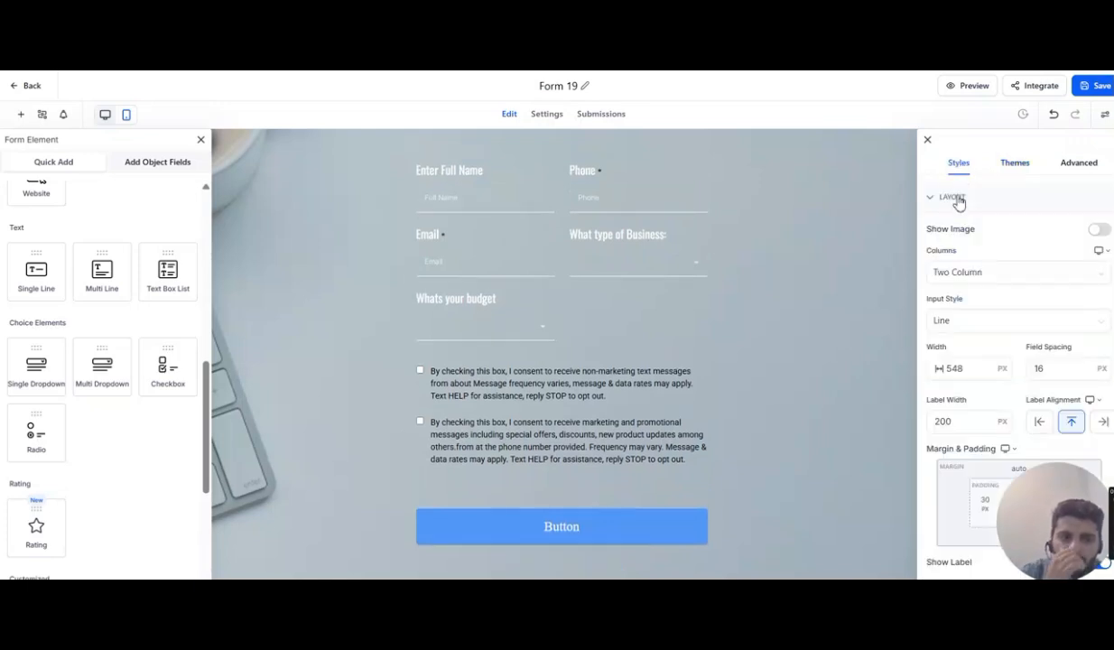
left_click(959, 200)
left_click(959, 200)
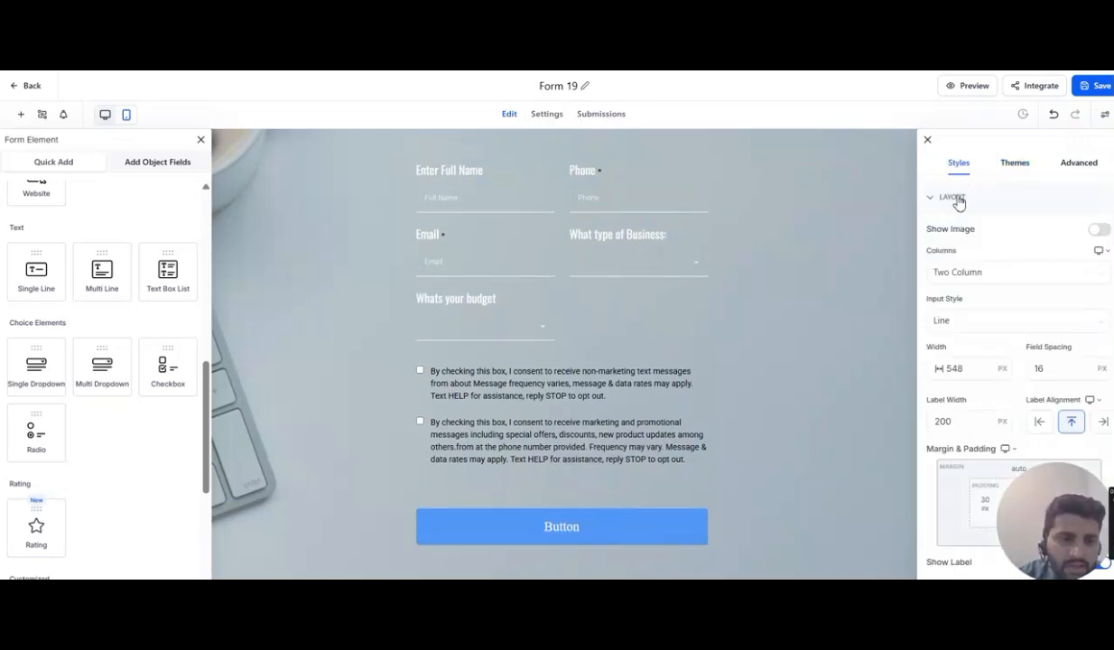
scroll(974, 288, "down", 1)
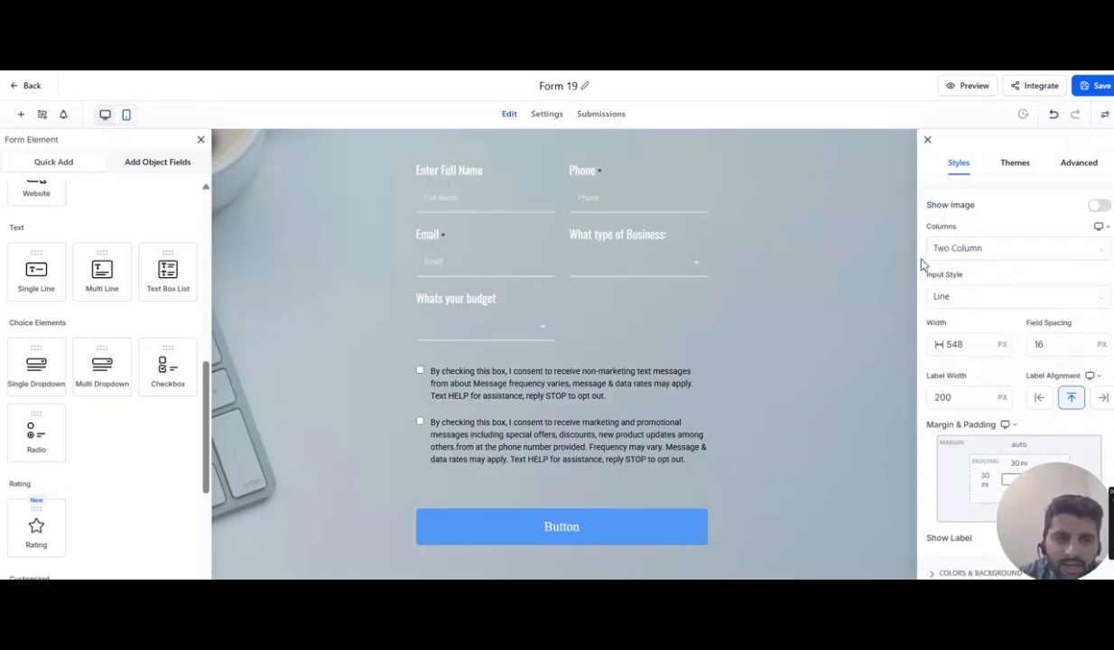
left_click(930, 298)
left_click(964, 323)
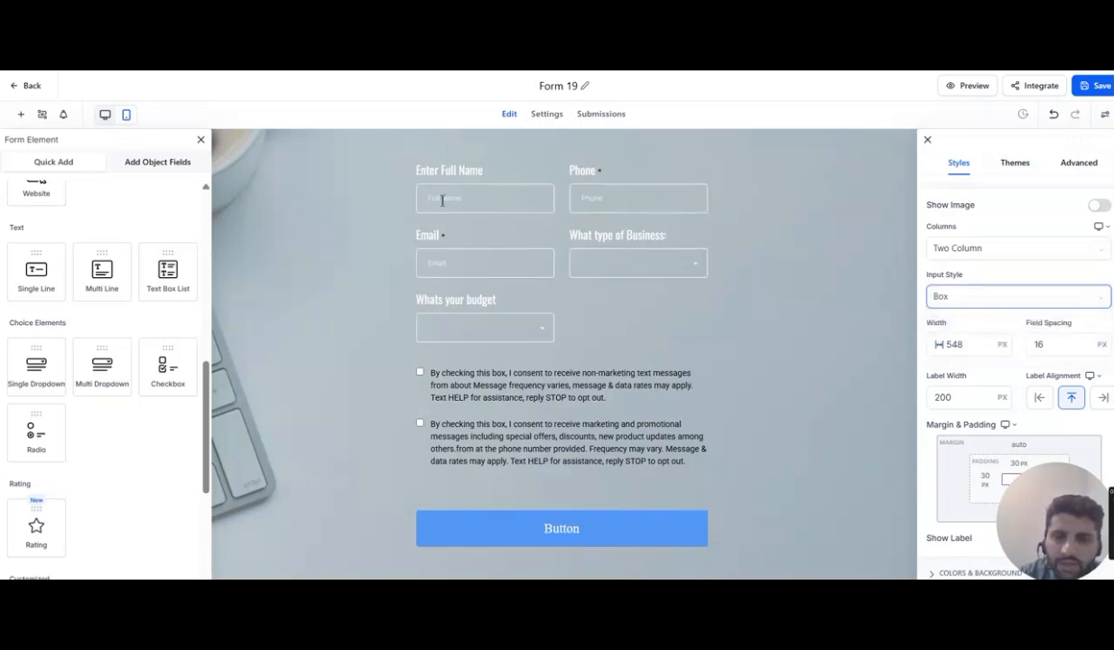
left_click(962, 298)
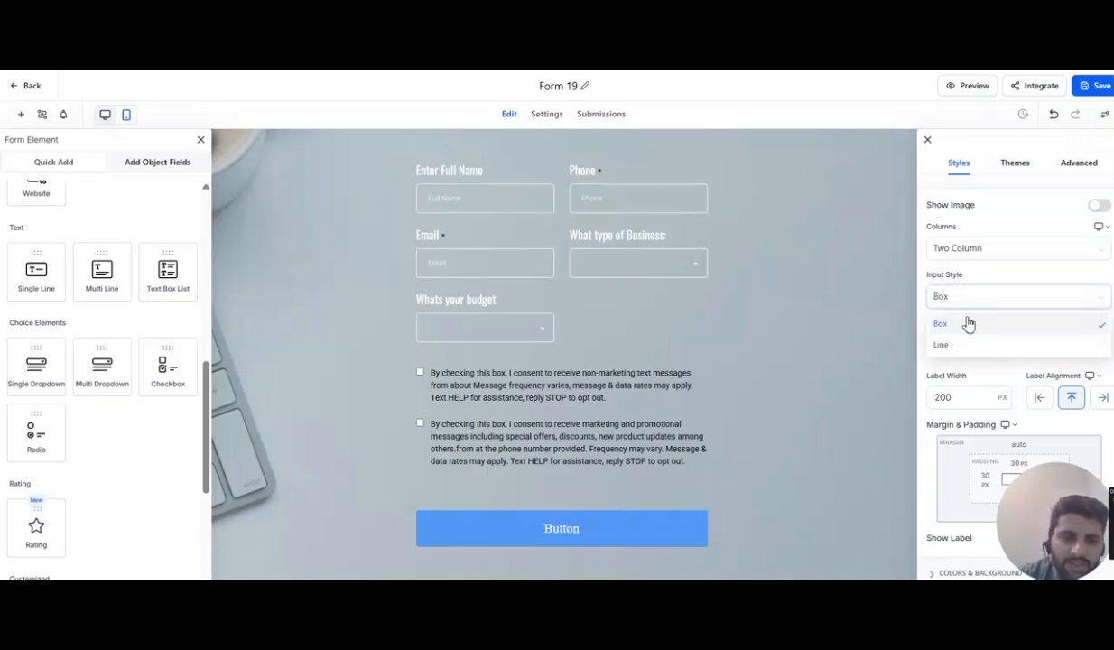
left_click(943, 347)
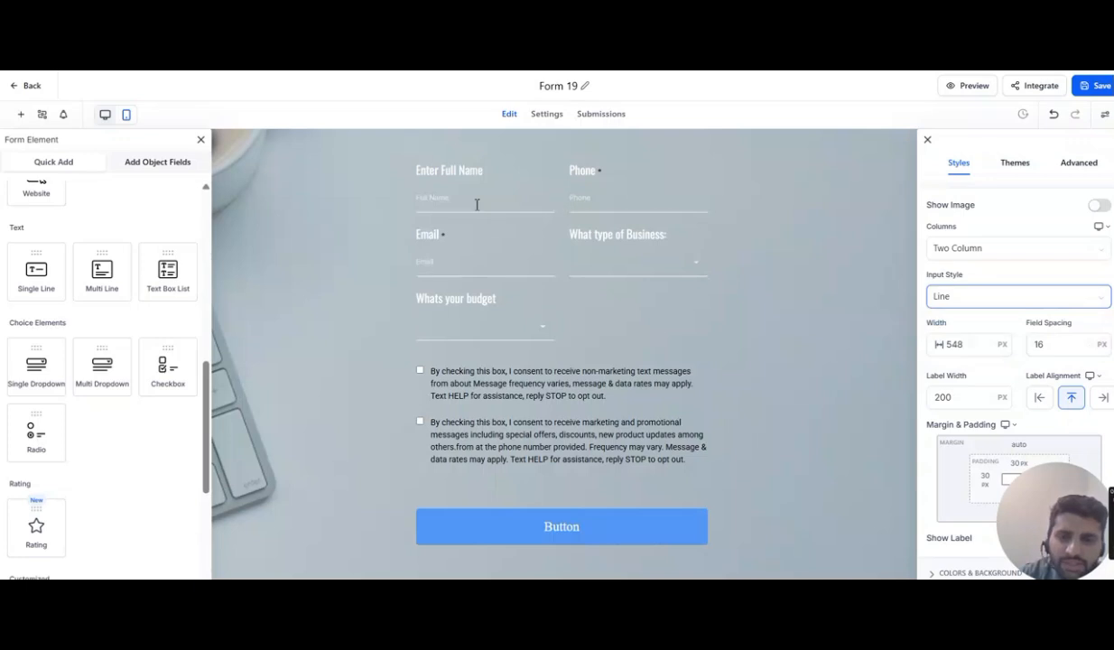
- Open the Advanced settings and expand the Input Field and Custom CSS sections to review them
left_click(1080, 166)
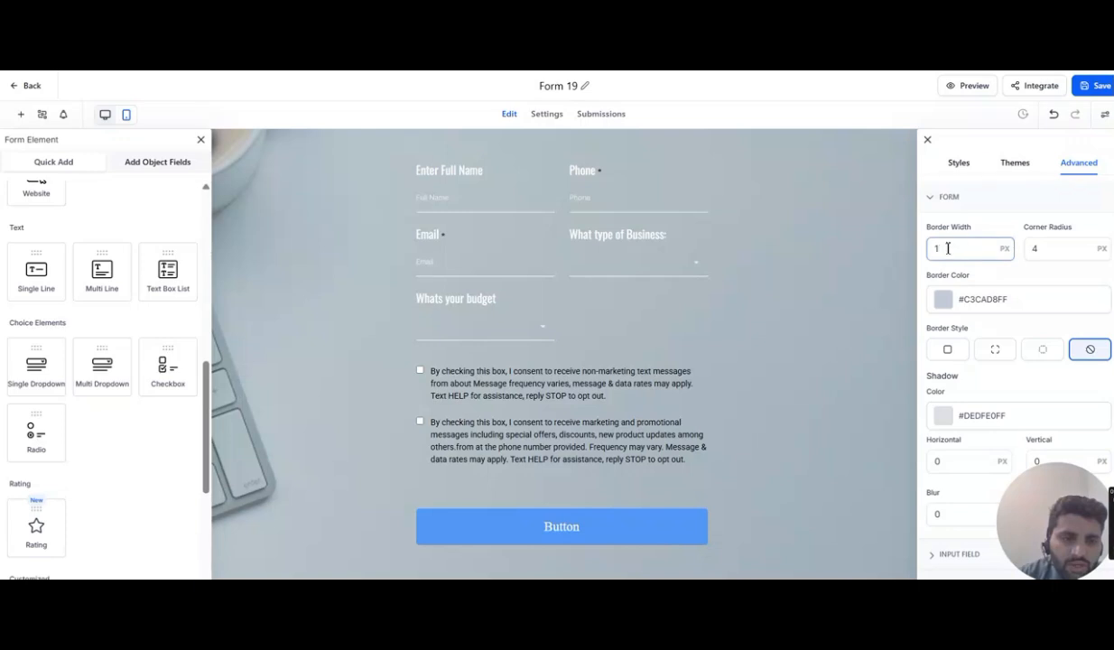
scroll(990, 273, "down", 1)
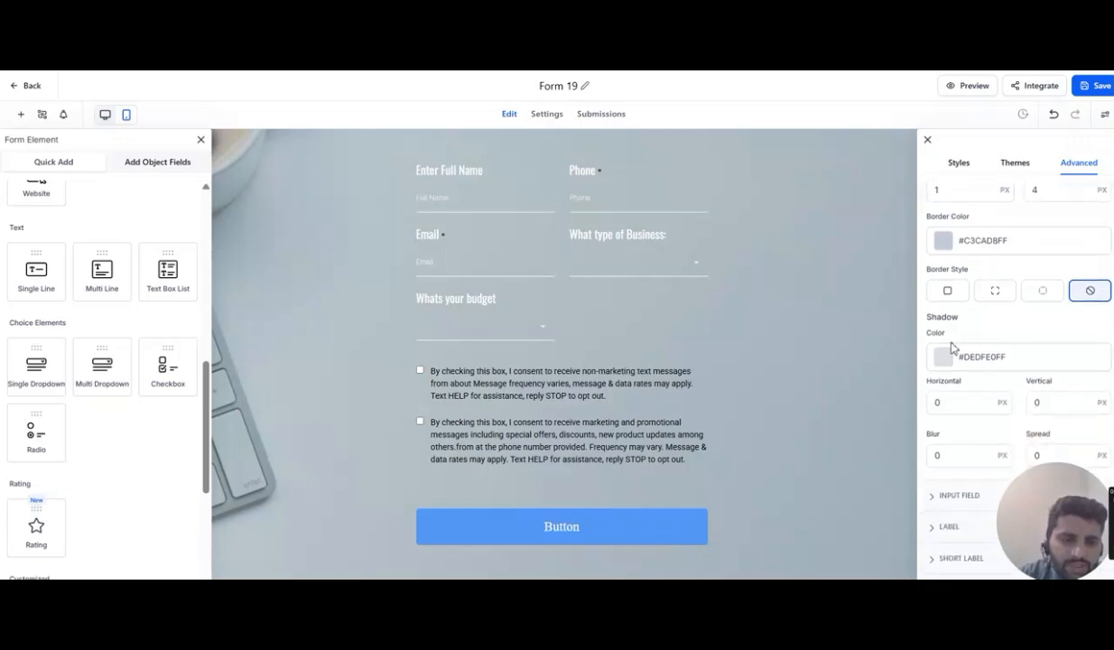
scroll(950, 348, "down", 1)
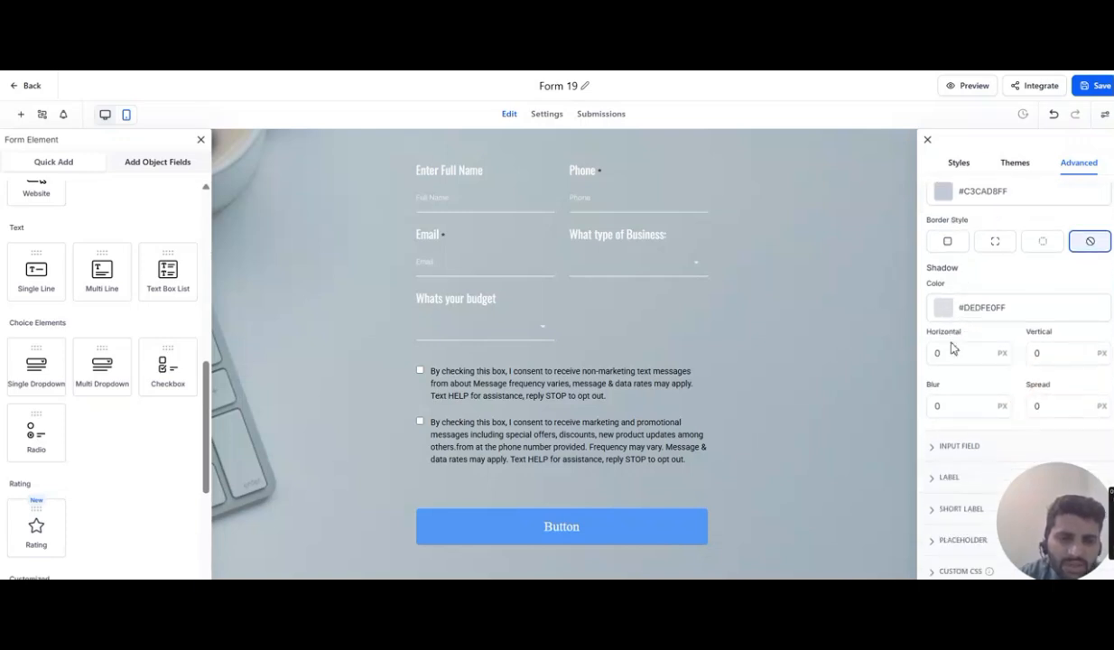
left_click(958, 454)
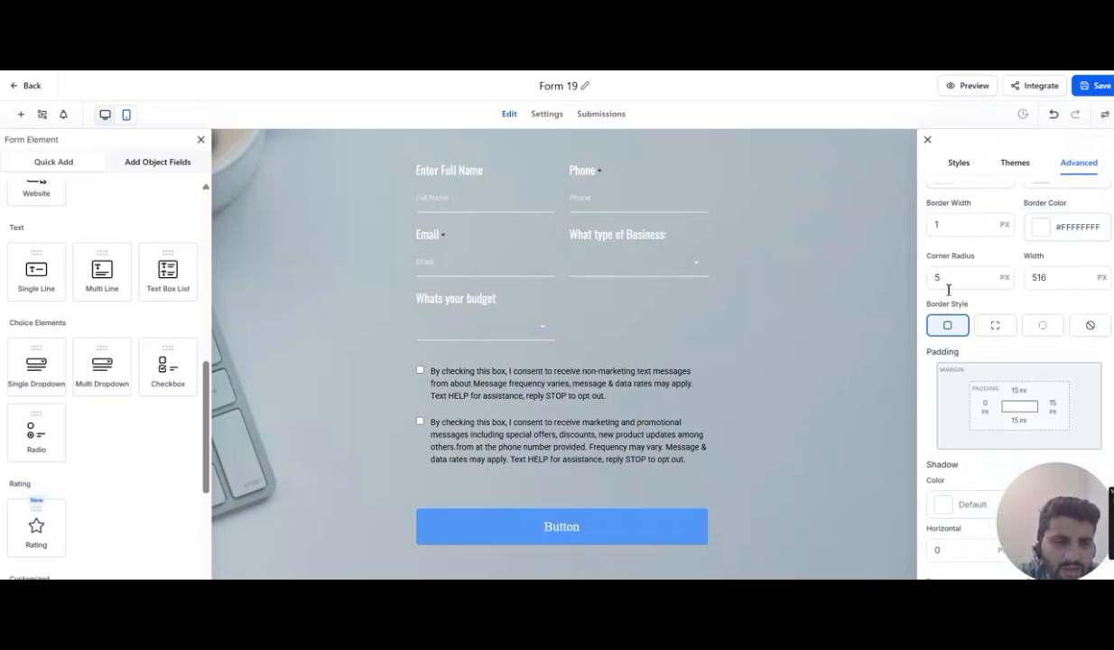
scroll(948, 289, "down", 3)
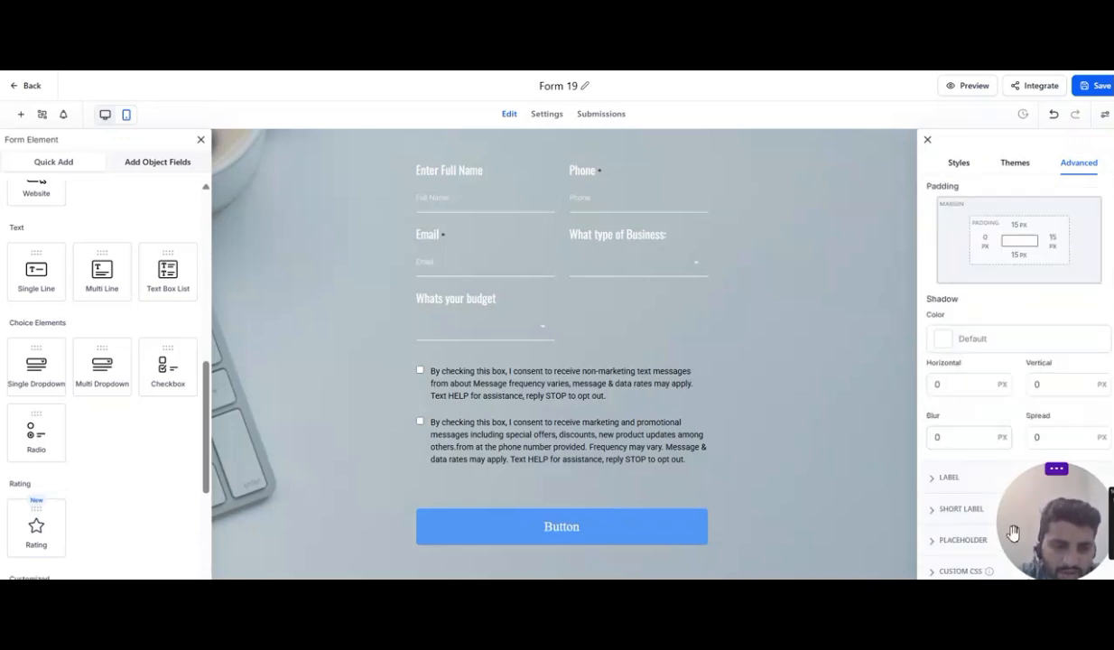
left_click_drag(1013, 533, 797, 533)
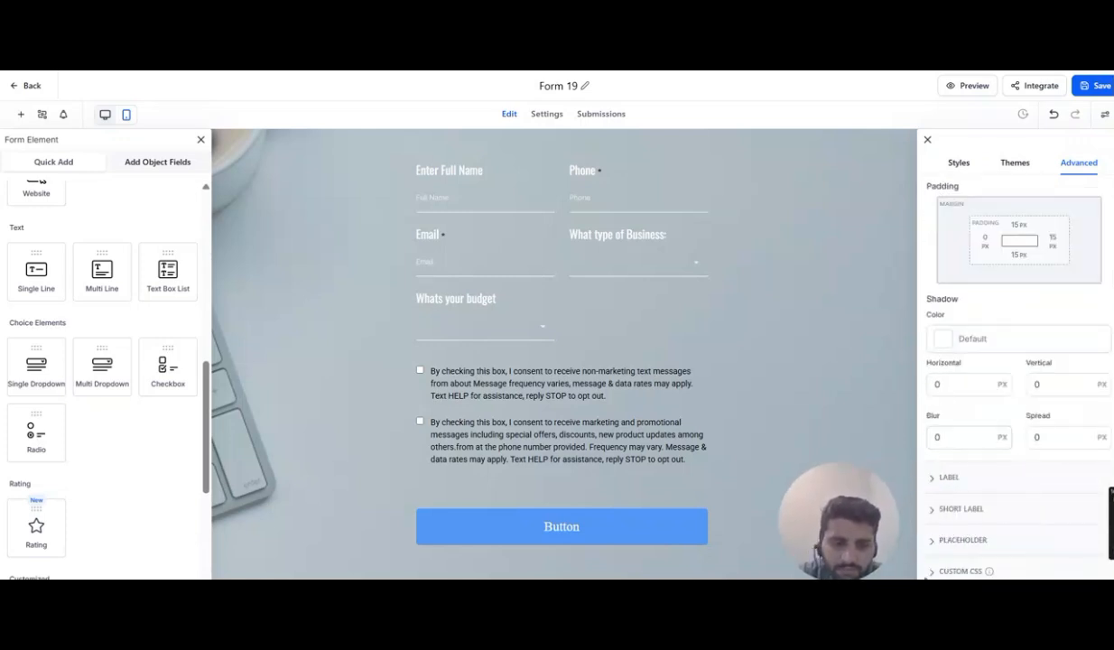
left_click(961, 571)
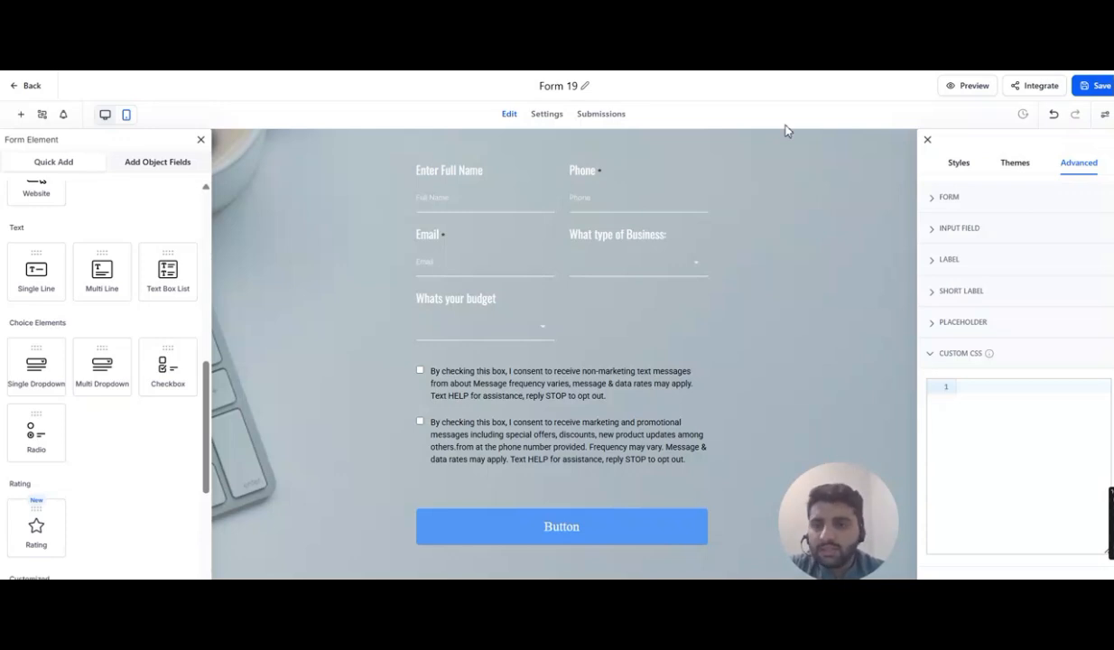
- Open the form's embed and share options to view the layout types, then close them
left_click(1031, 87)
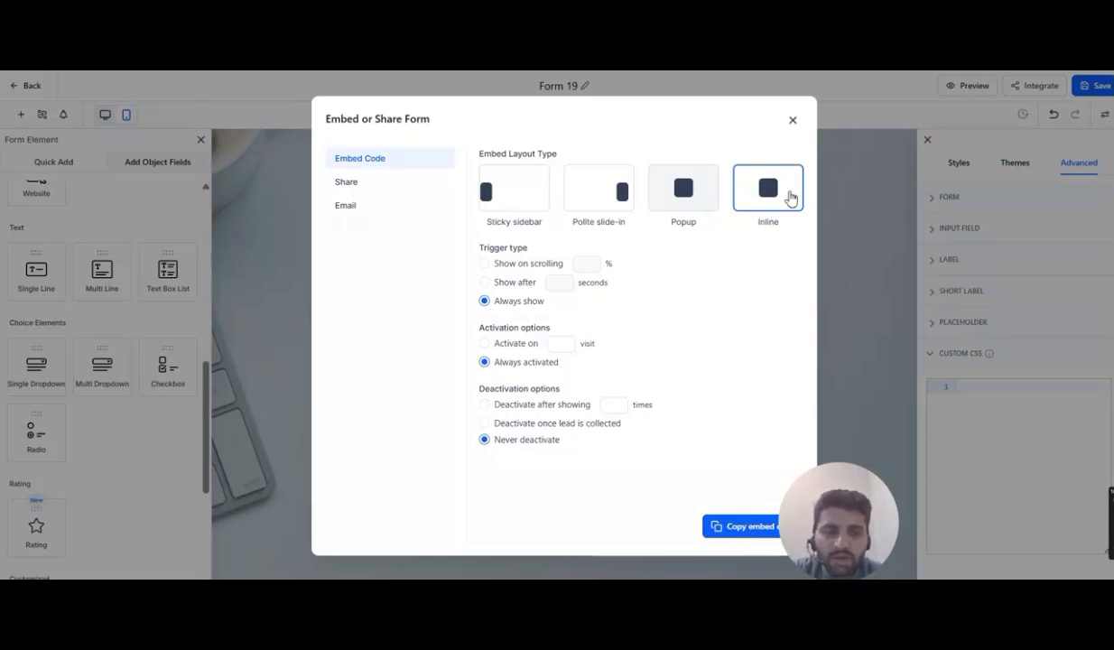
left_click(793, 120)
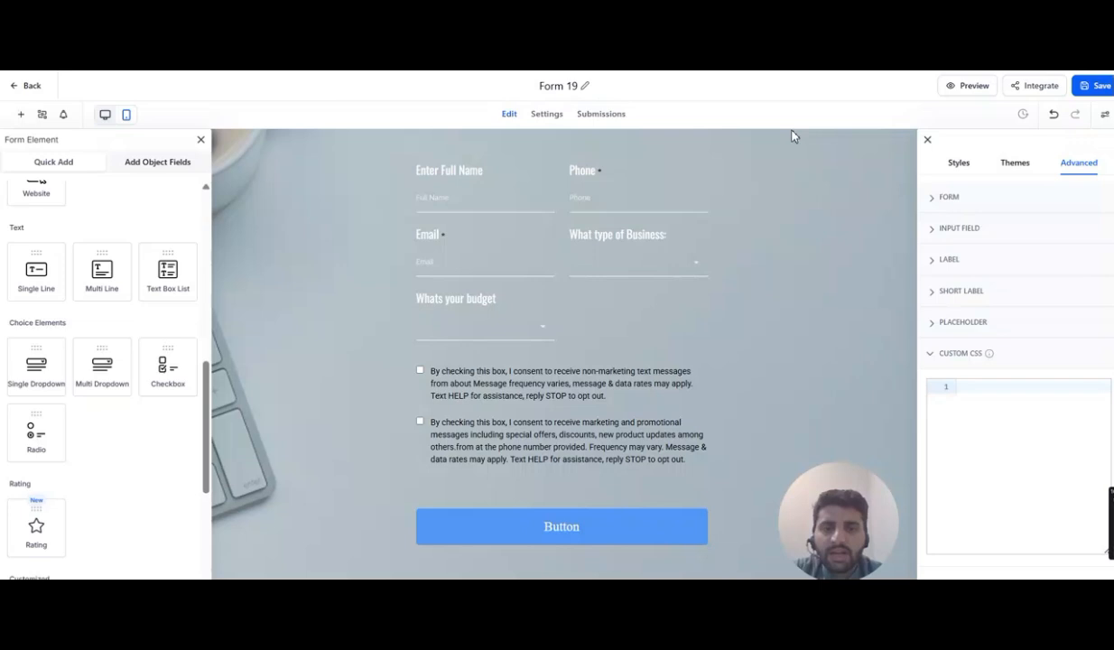
- Rename the form to "save for website" and try to save it
left_click(585, 86)
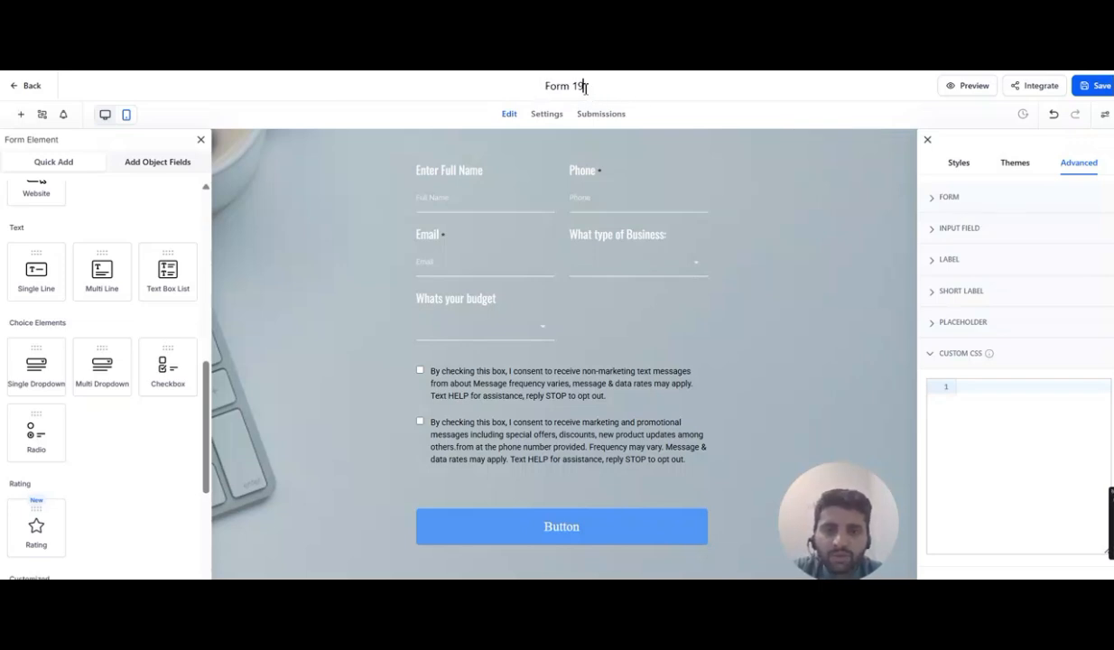
key("BackSpace")
key("BackSpace")
key("BackSpace")
key("BackSpace")
key("BackSpace")
key("BackSpace")
key("BackSpace")
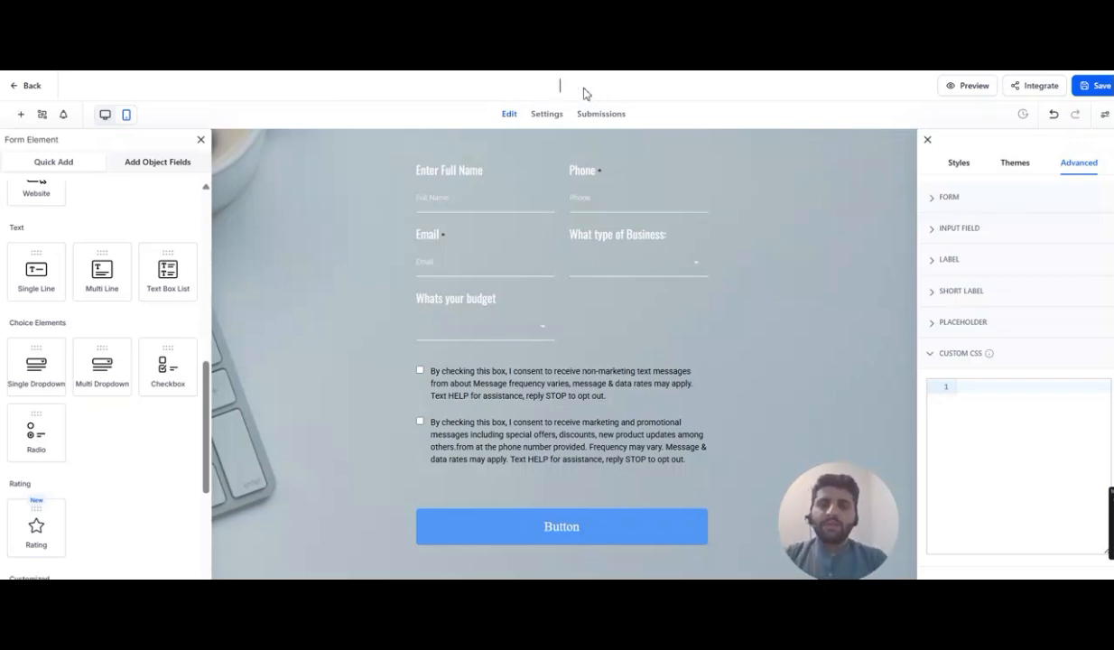
type("sa")
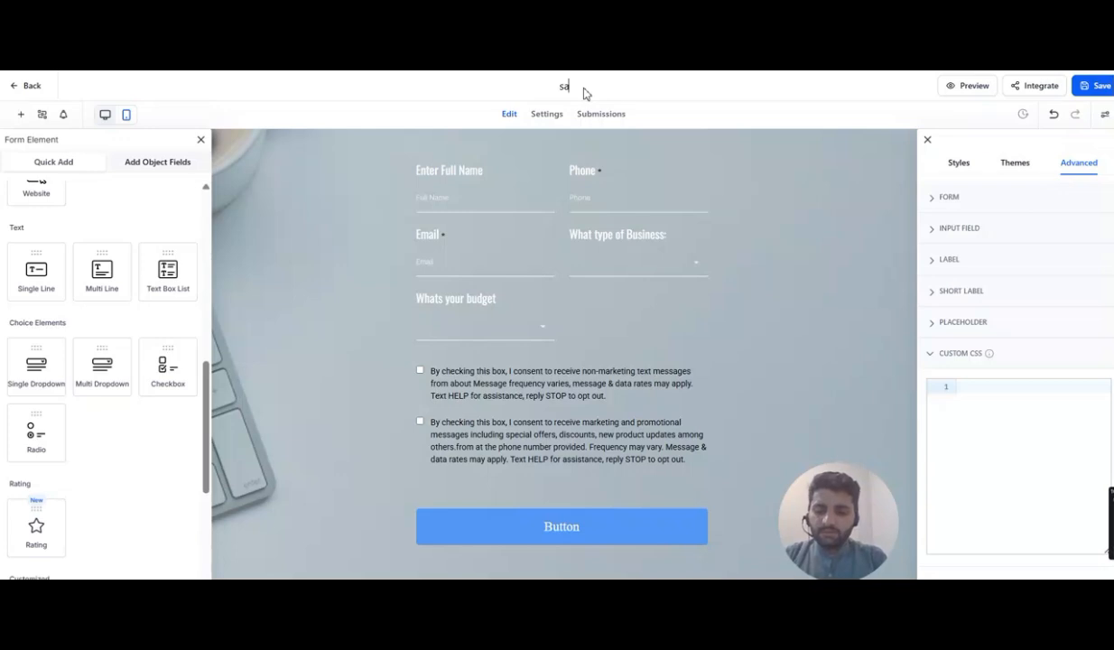
type("ve for website")
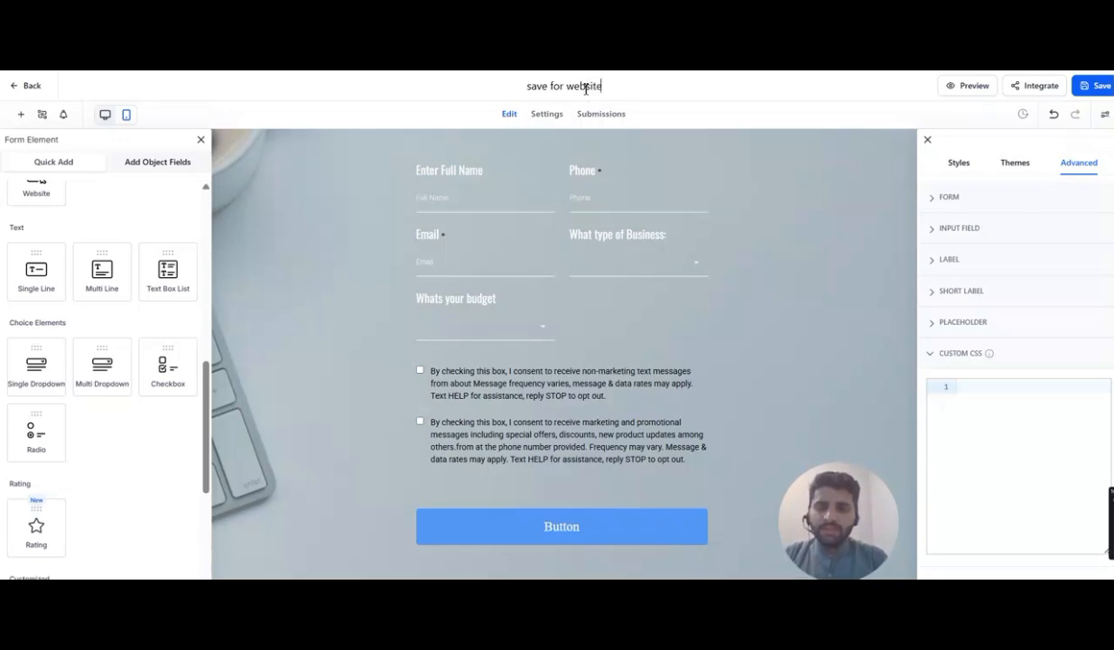
left_click(1092, 86)
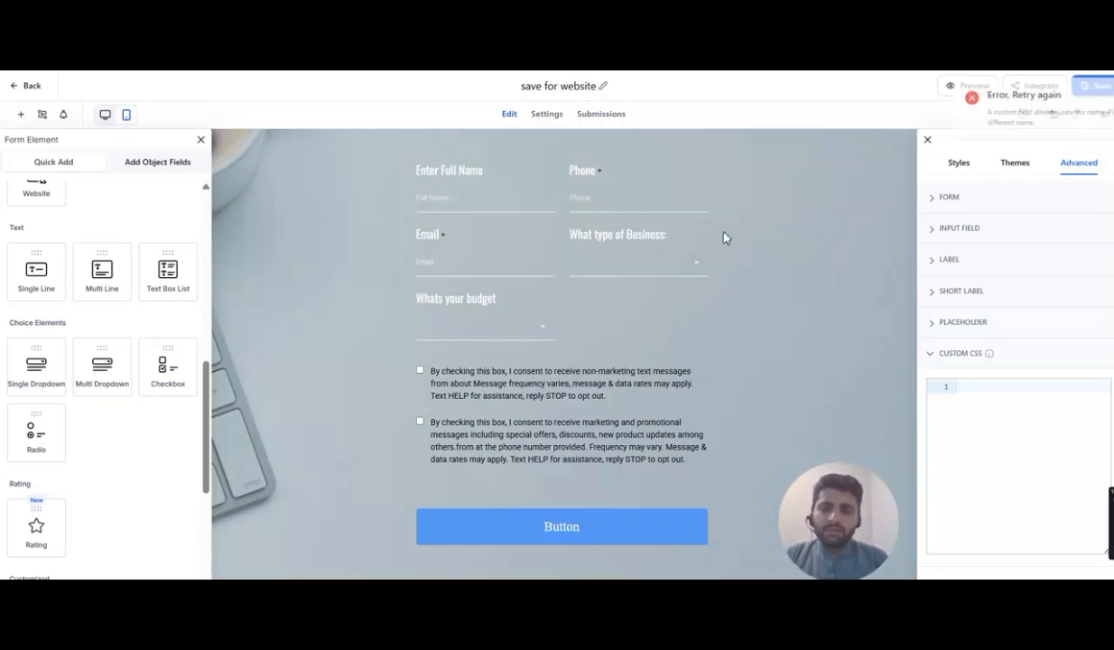